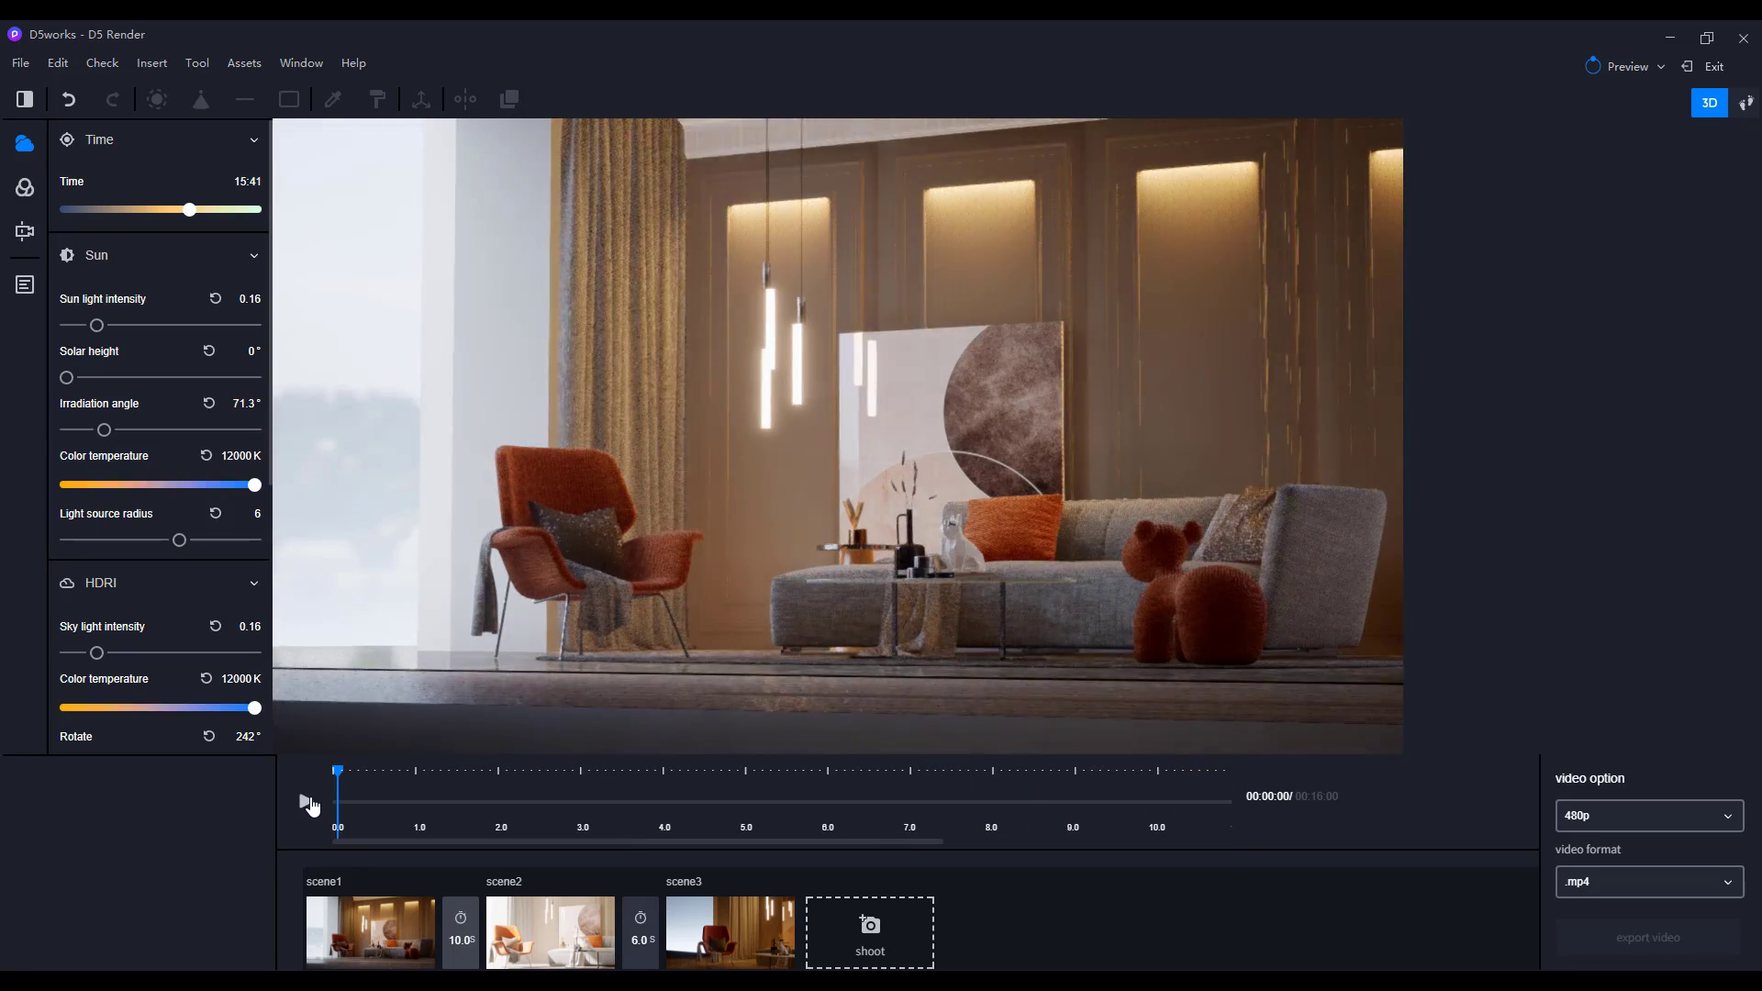
# - Add a fourth shot to the video timeline from the third shot's camera view
pyautogui.click(731, 932)
pyautogui.click(870, 946)
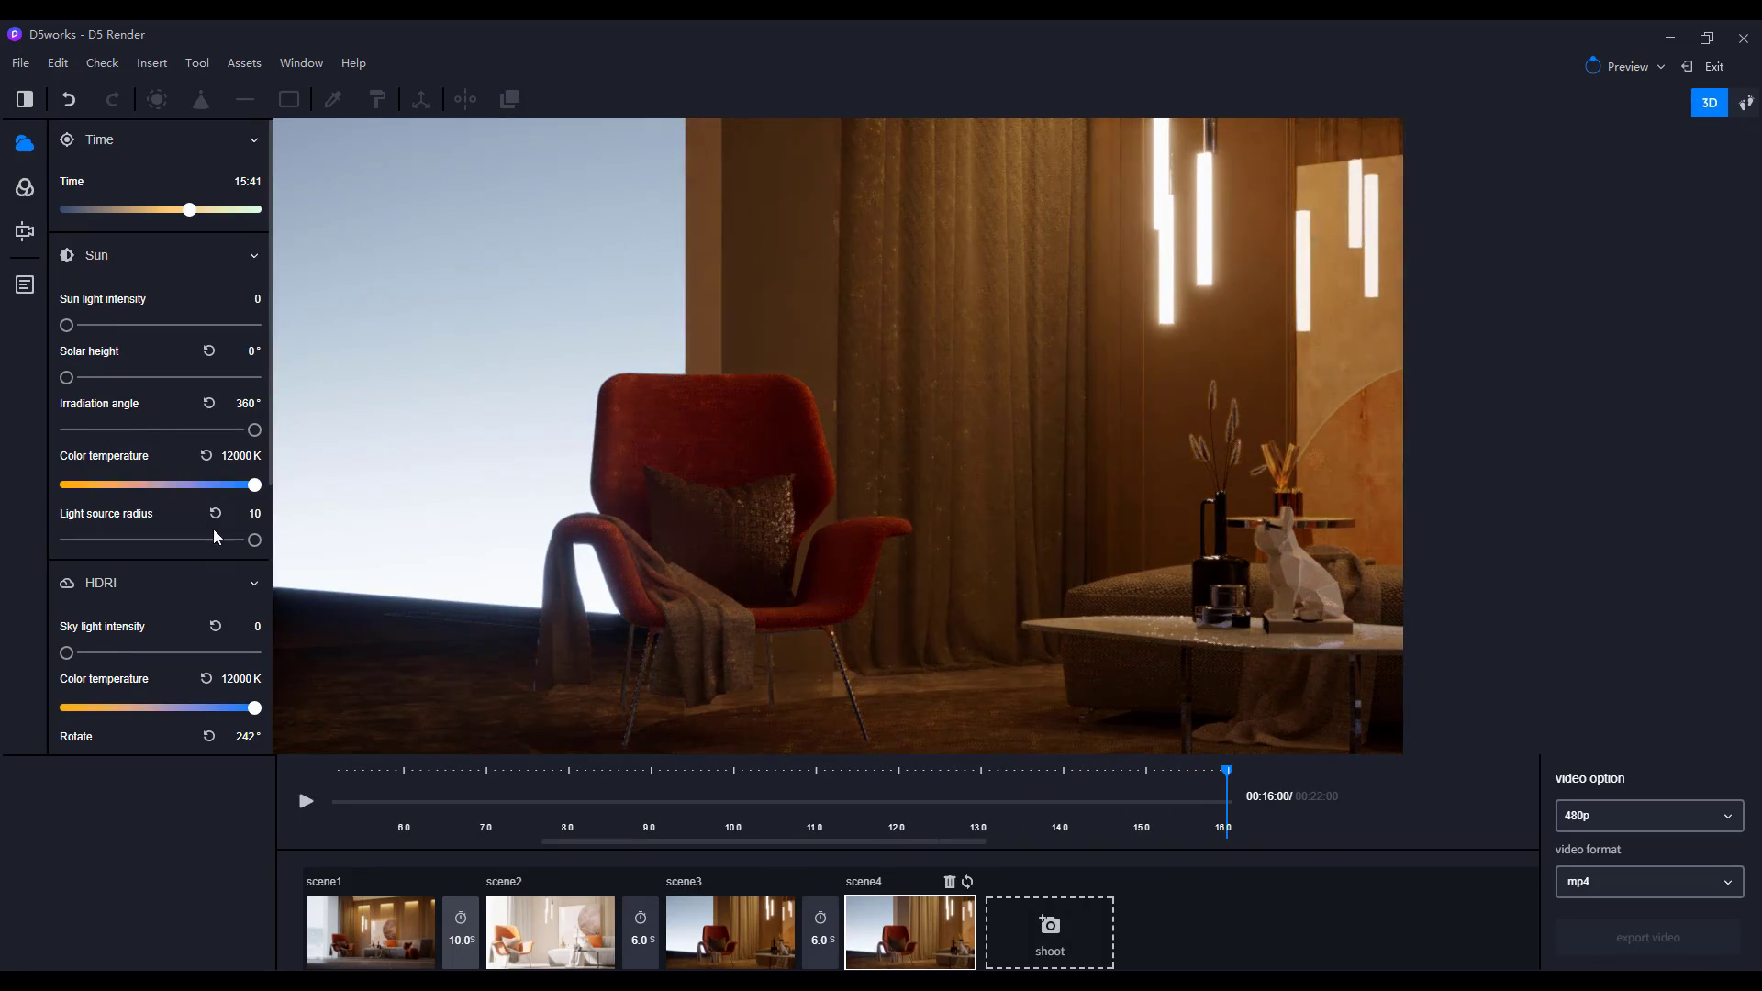
pyautogui.moveTo(68, 653)
pyautogui.mouseDown()
pyautogui.moveTo(110, 653)
pyautogui.moveTo(68, 653)
pyautogui.mouseUp()
pyautogui.scroll(-3, 178, 481)
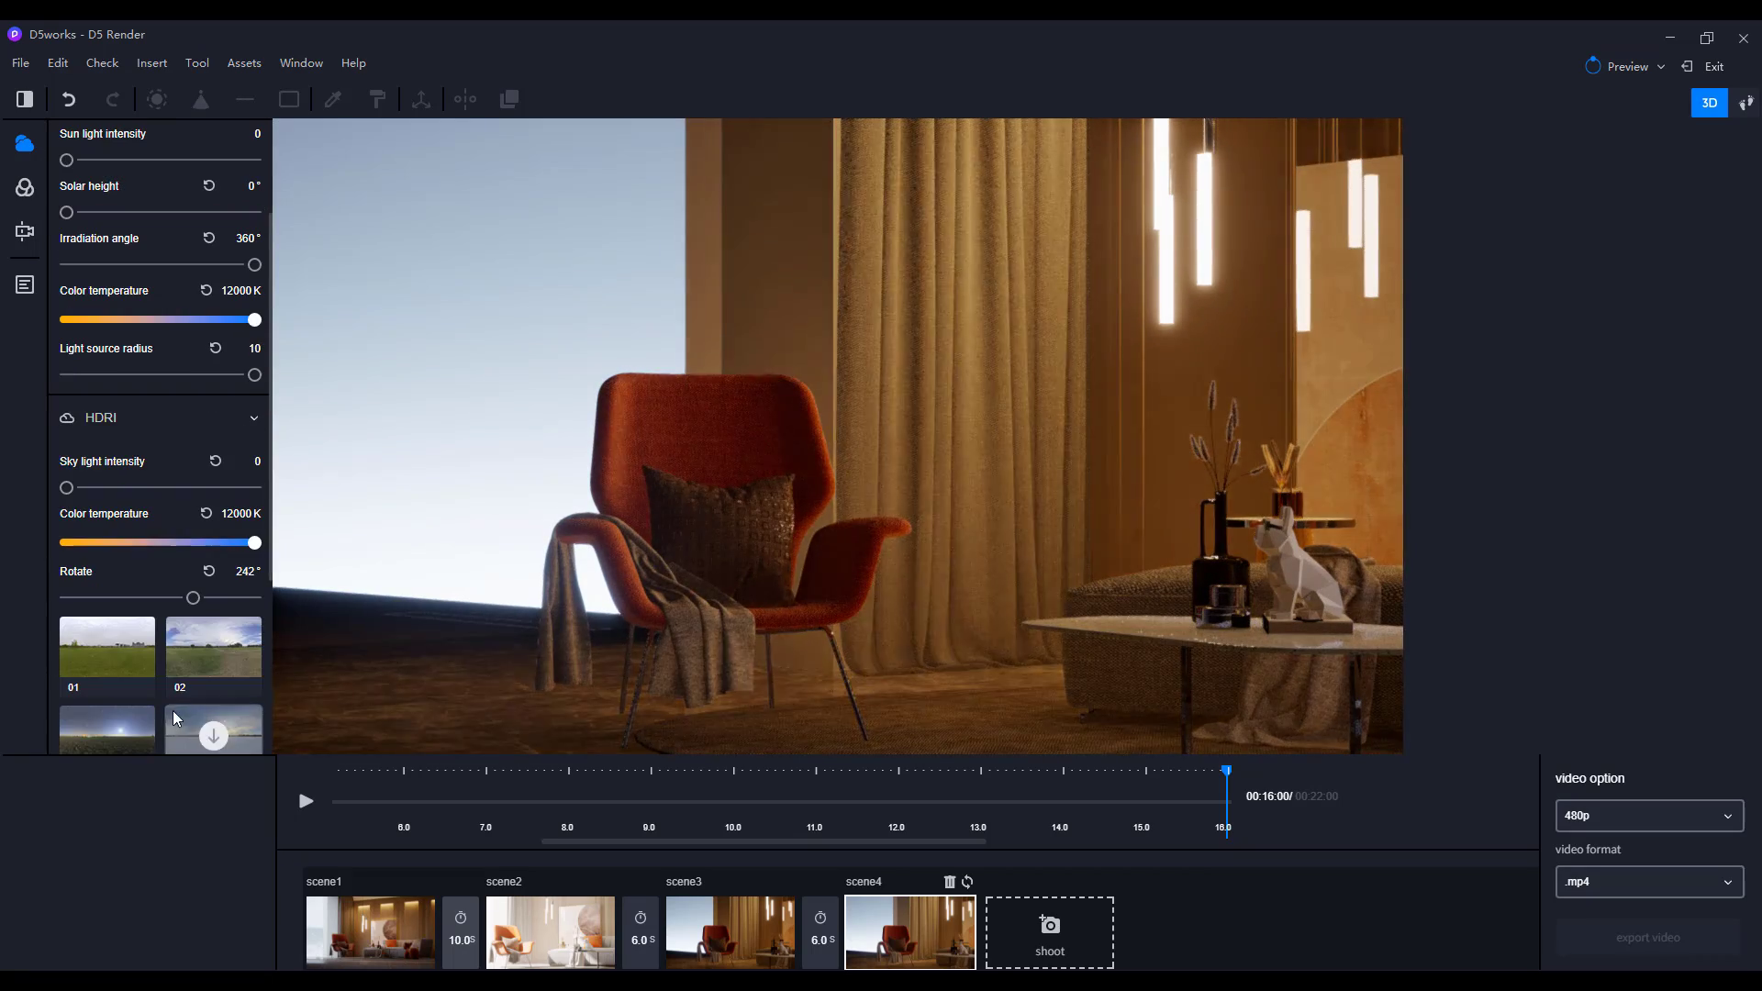
pyautogui.scroll(3, 183, 491)
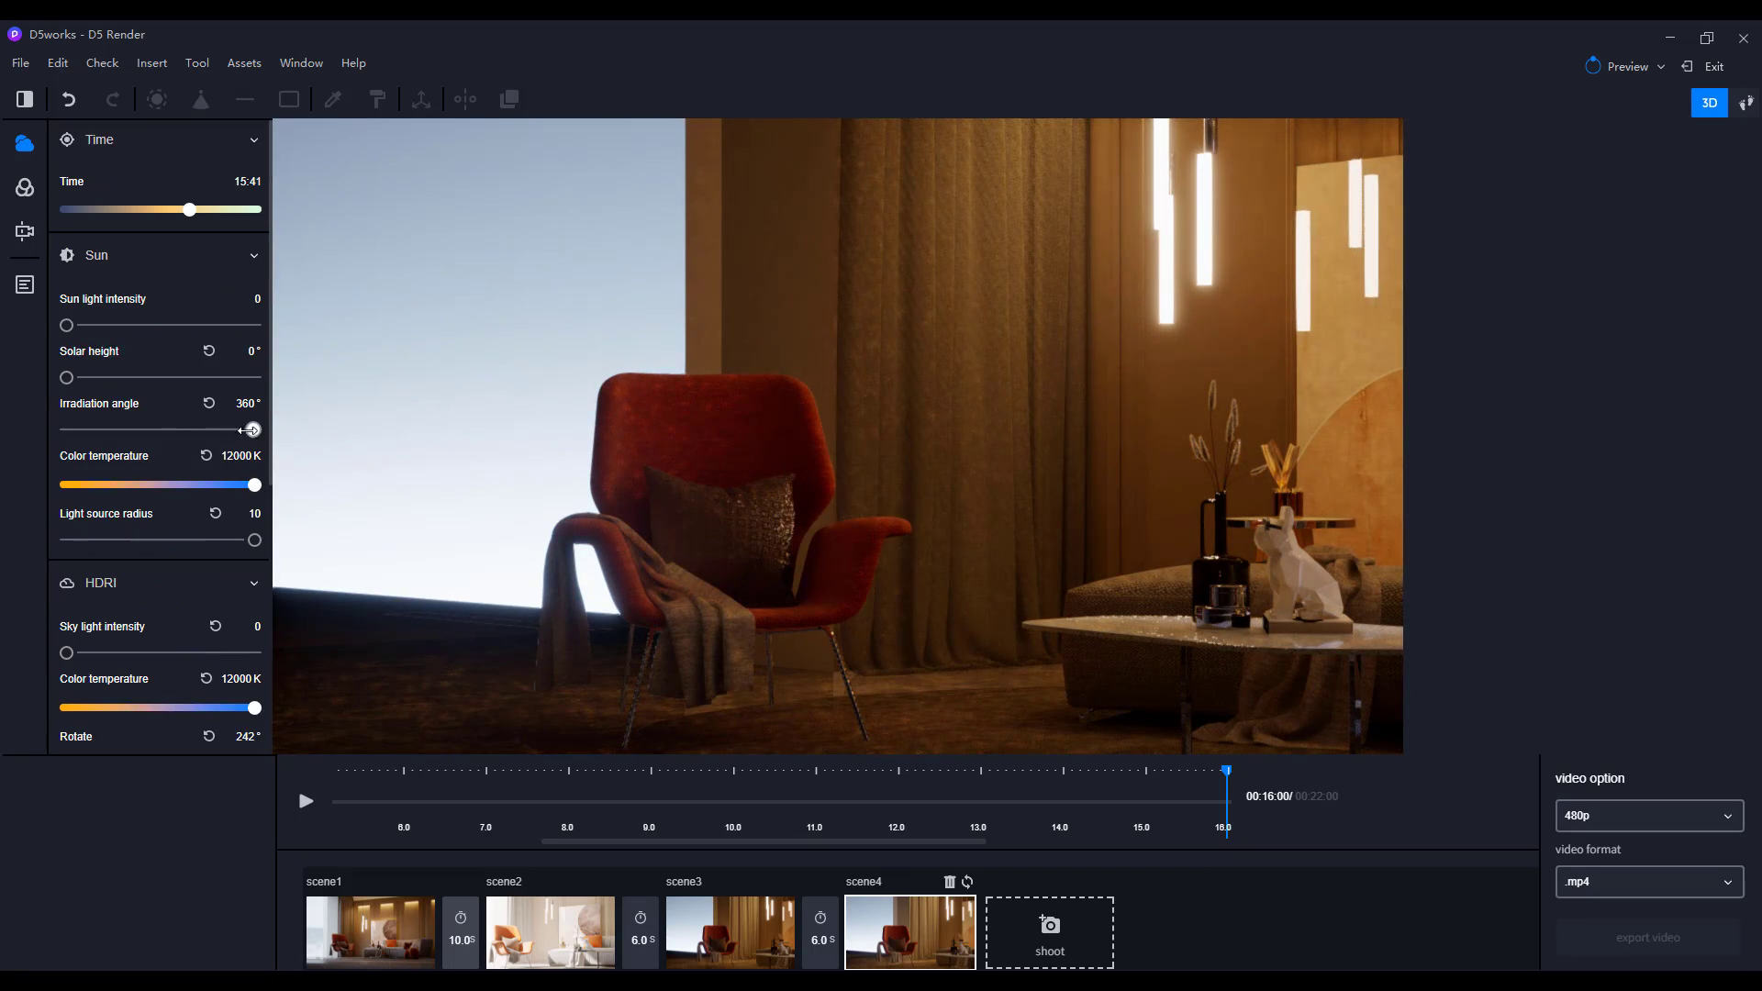
# - Make the fourth shot night-time: time 24:00, exposure lowered to 0.18 EV, shot updated
pyautogui.moveTo(191, 211); pyautogui.dragTo(279, 217)
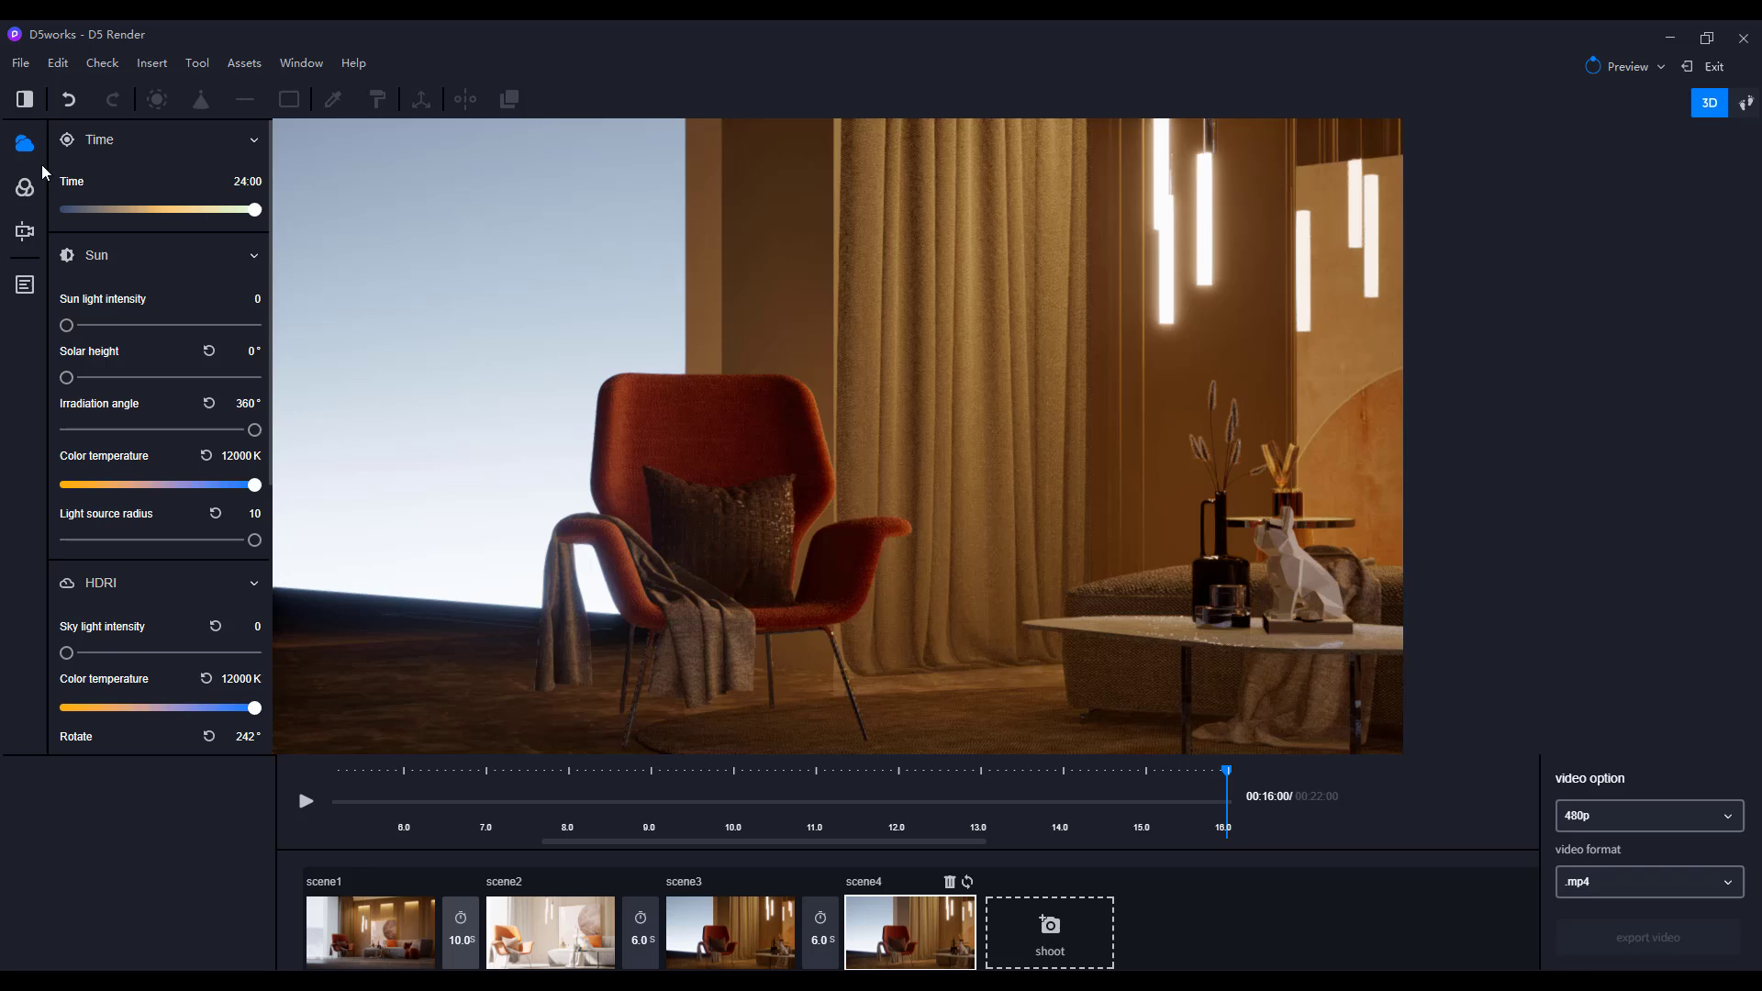
pyautogui.click(27, 185)
pyautogui.moveTo(192, 268); pyautogui.dragTo(180, 269)
pyautogui.click(967, 882)
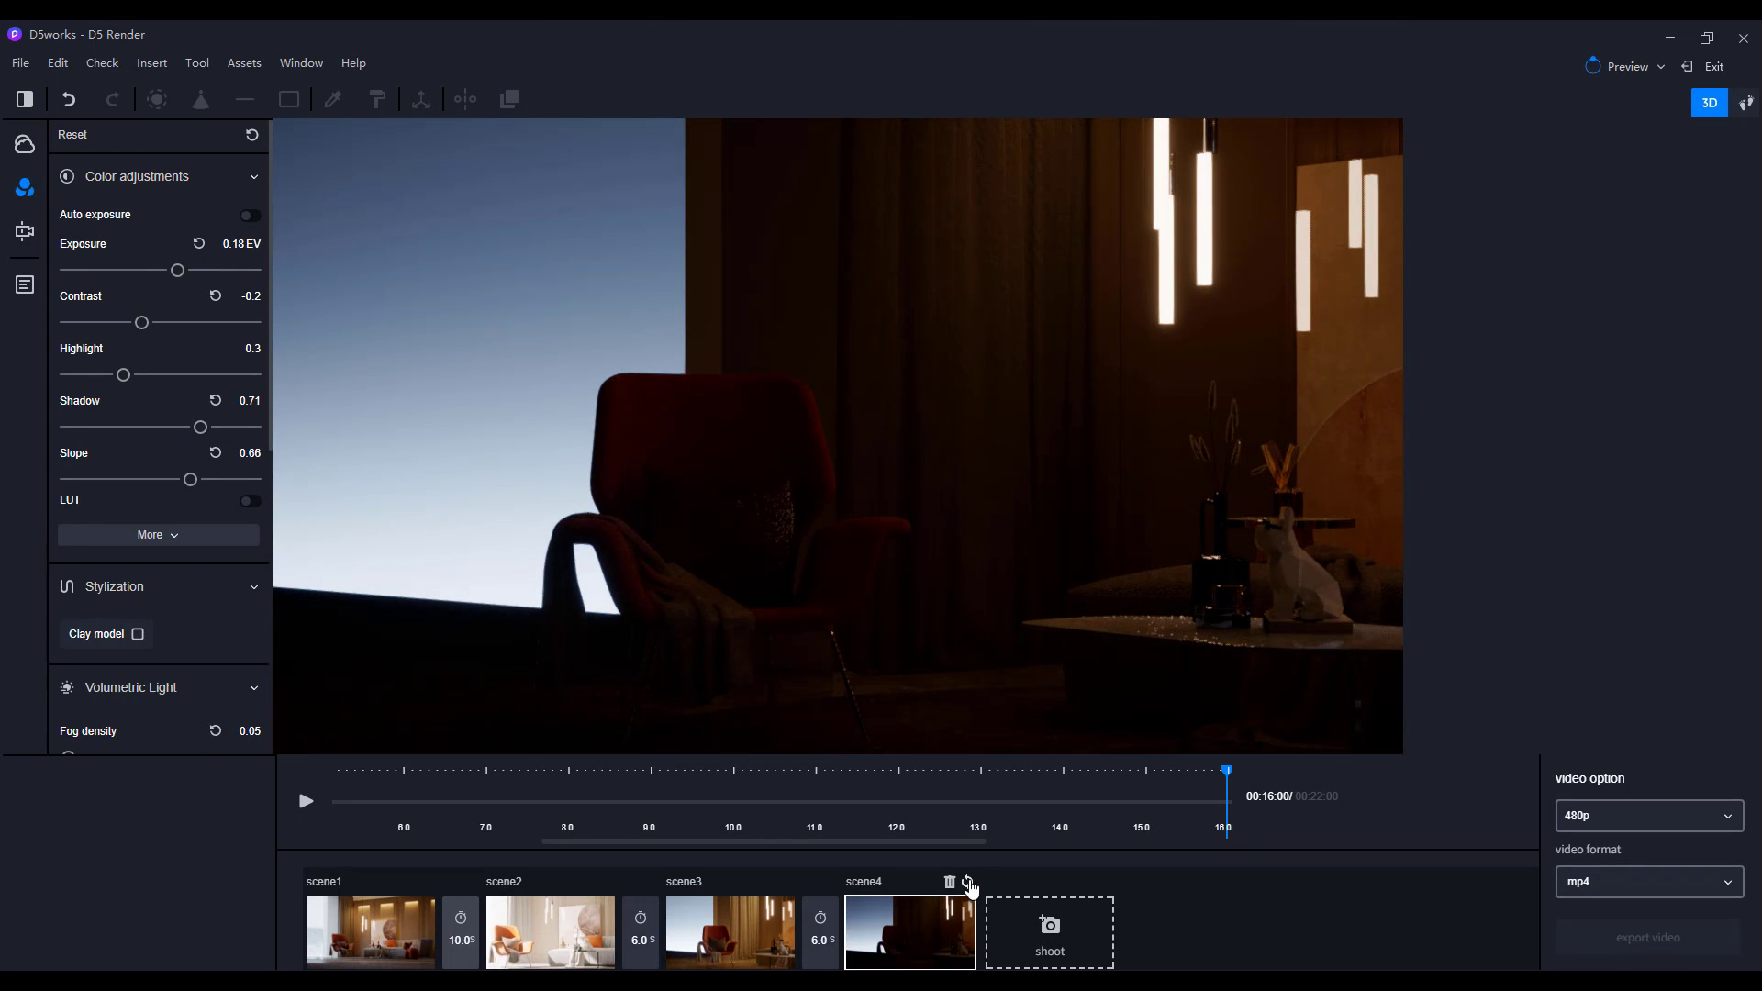
# - Move the fourth shot's camera closer to the red armchair and reframe it
pyautogui.click(904, 936)
pyautogui.press('w')
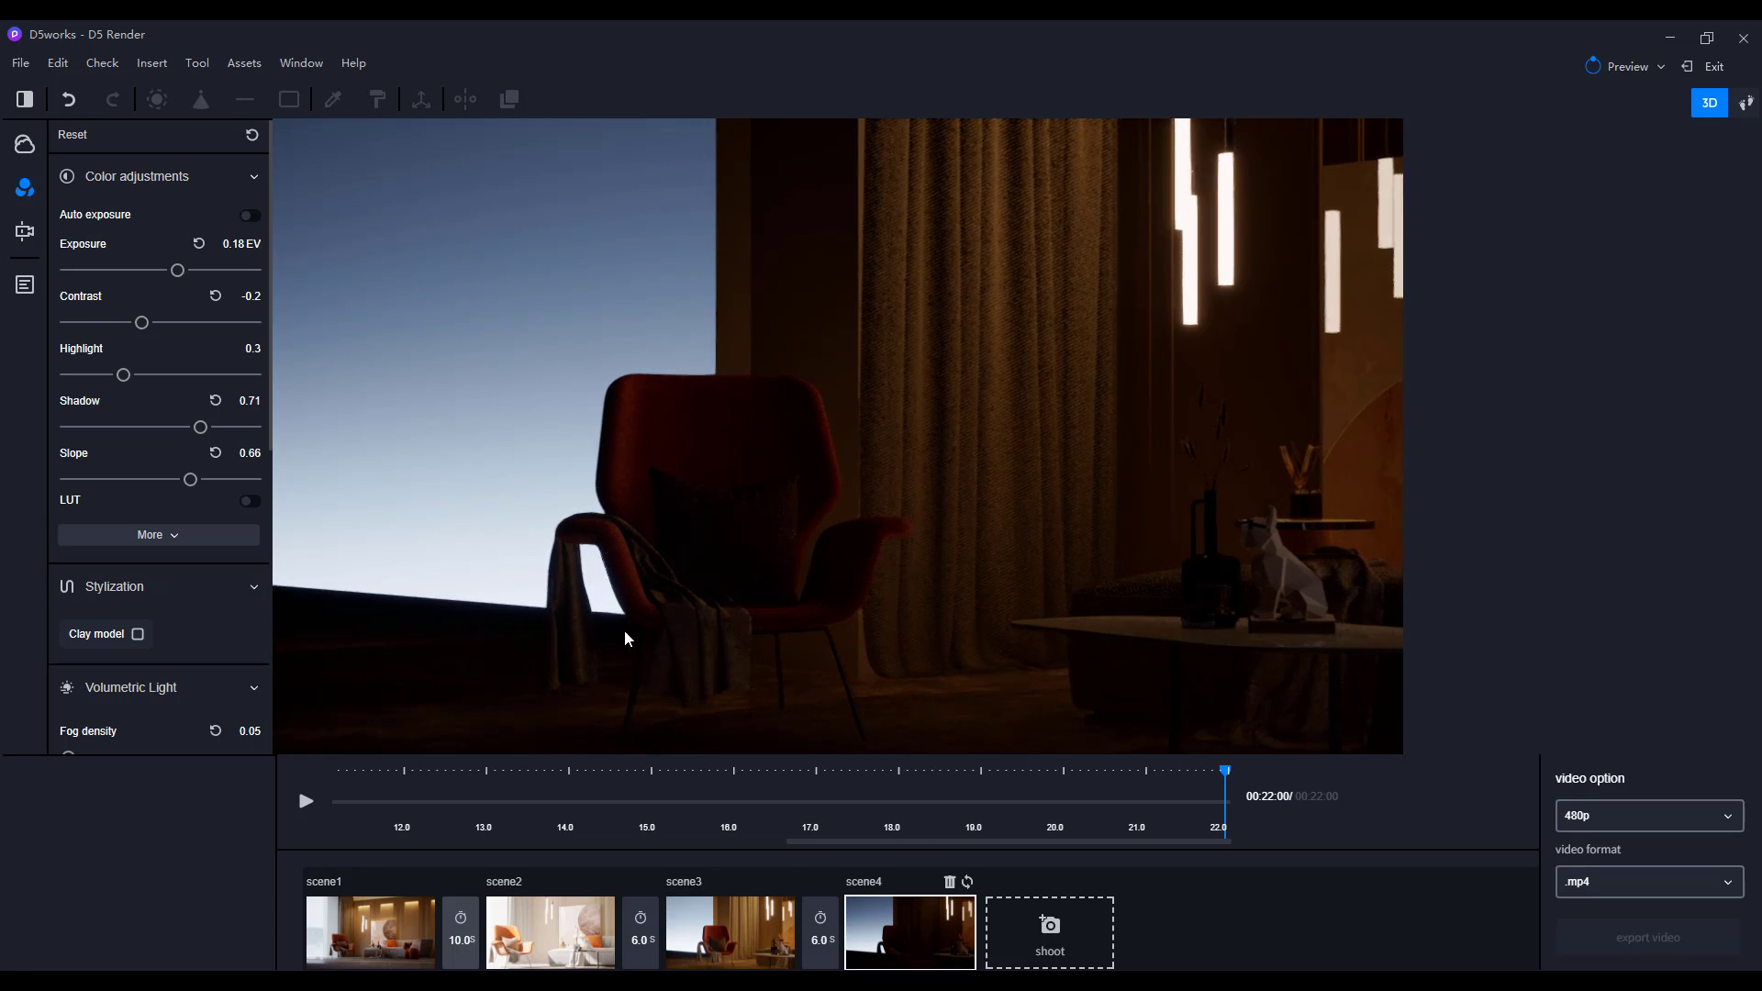
pyautogui.moveTo(563, 575); pyautogui.dragTo(816, 547, button='right')
pyautogui.press('w')
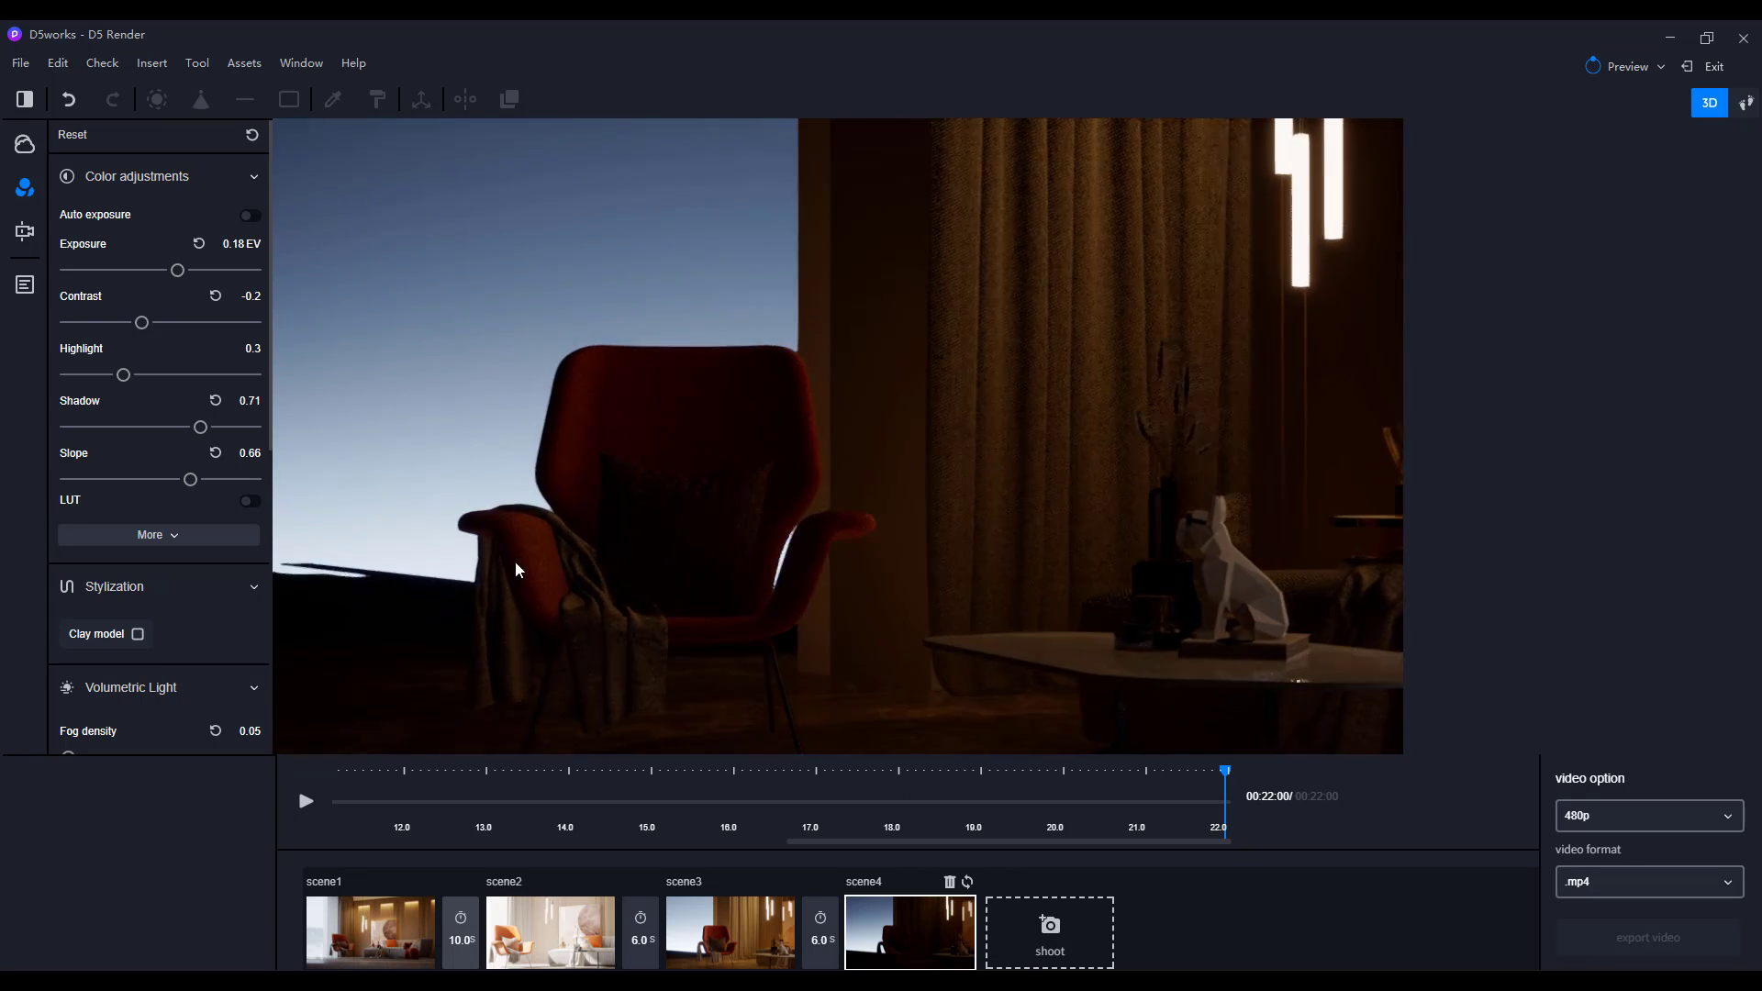
# - Update the fourth shot with the closer framing and play the 22-second four-shot preview
pyautogui.click(968, 882)
pyautogui.click(306, 803)
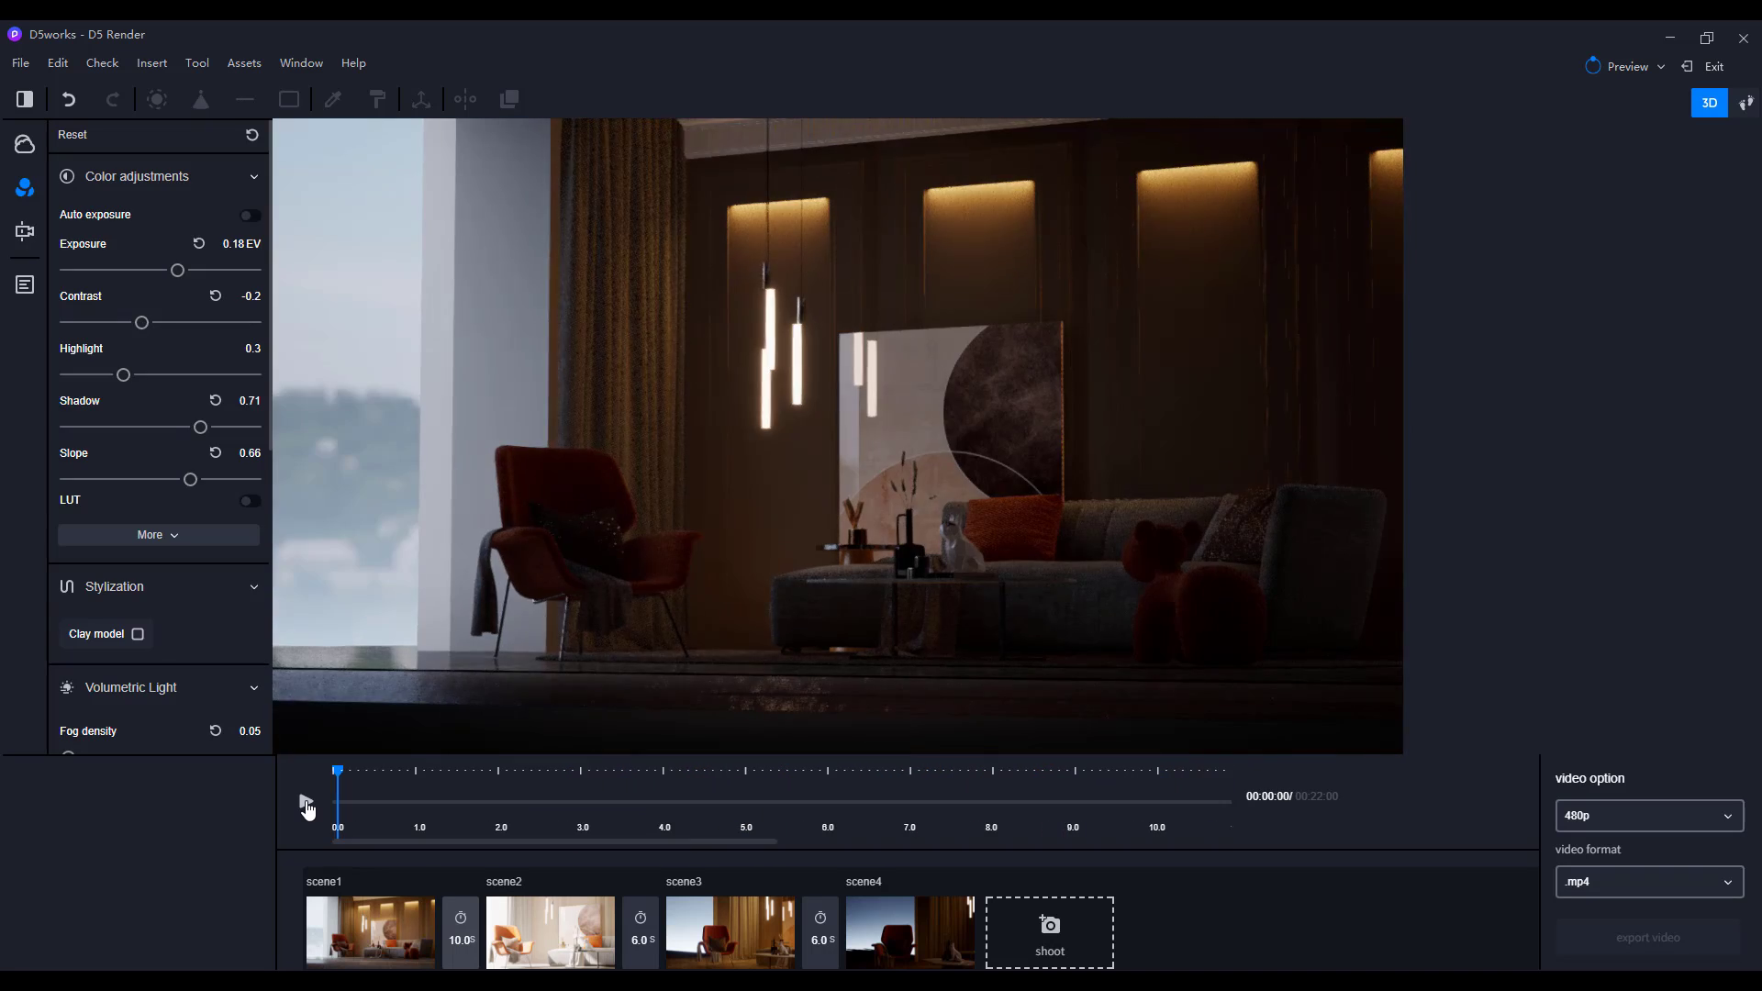
pyautogui.click(308, 805)
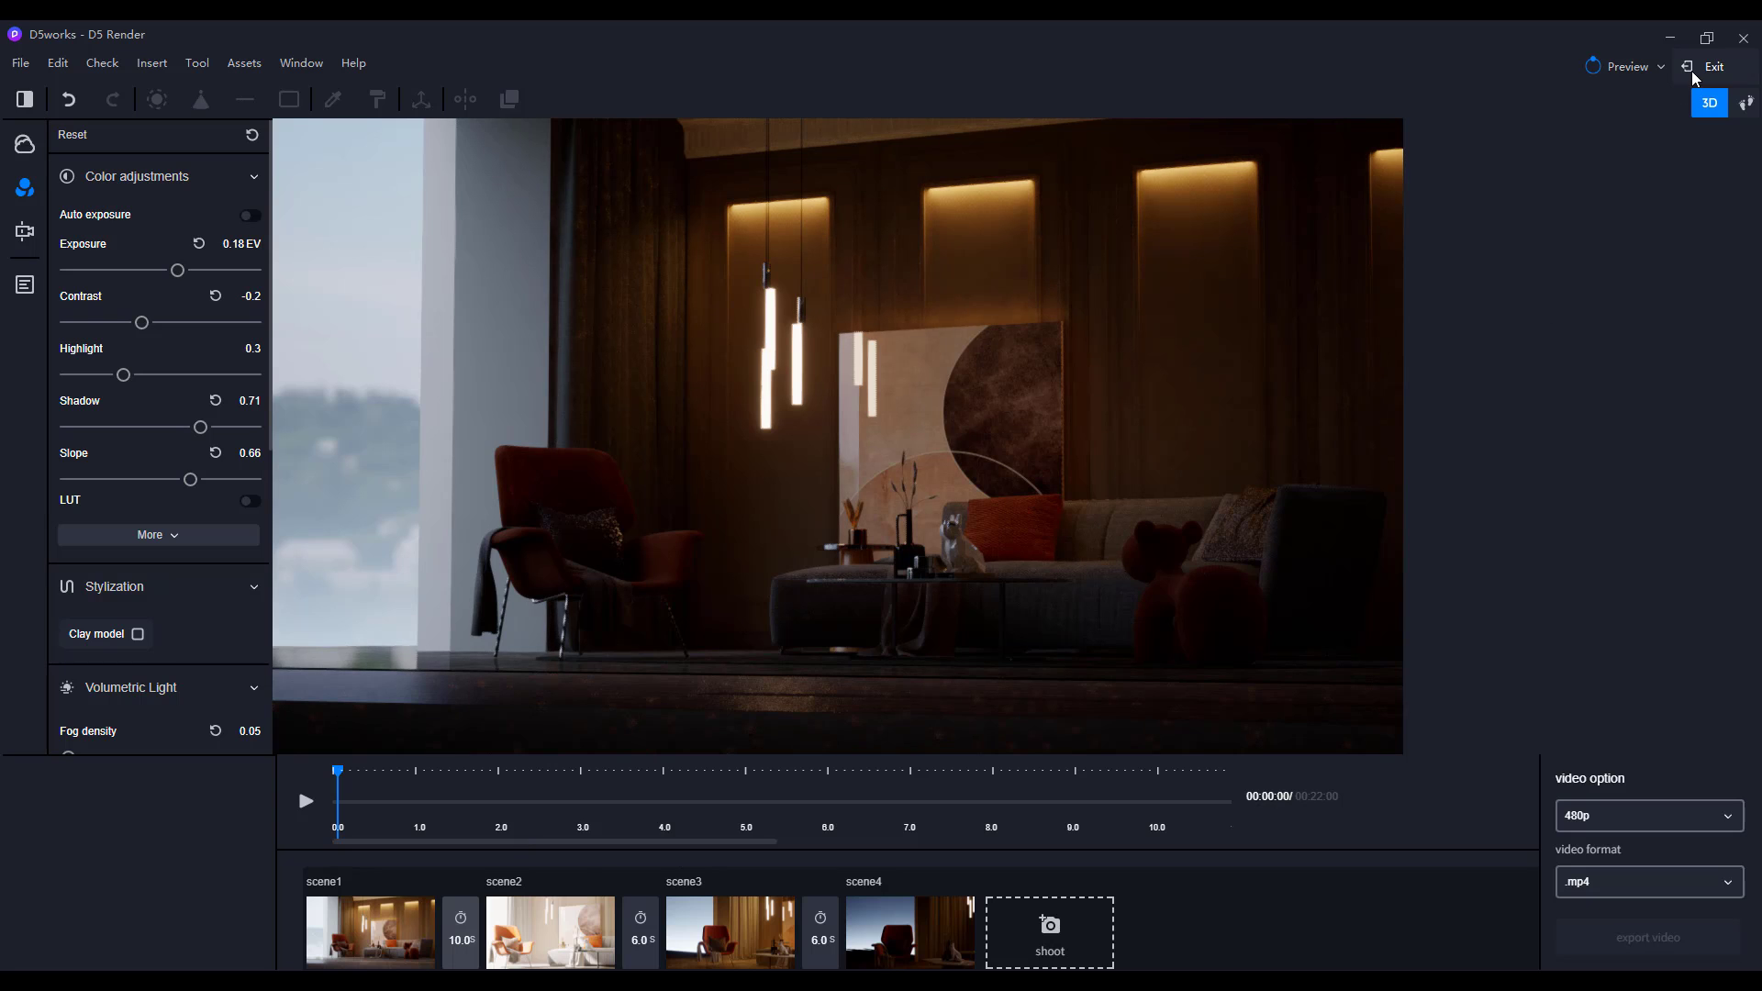
# - Expand the extra colour adjustments: Color Temperature, Glow and Saturation
pyautogui.click(152, 538)
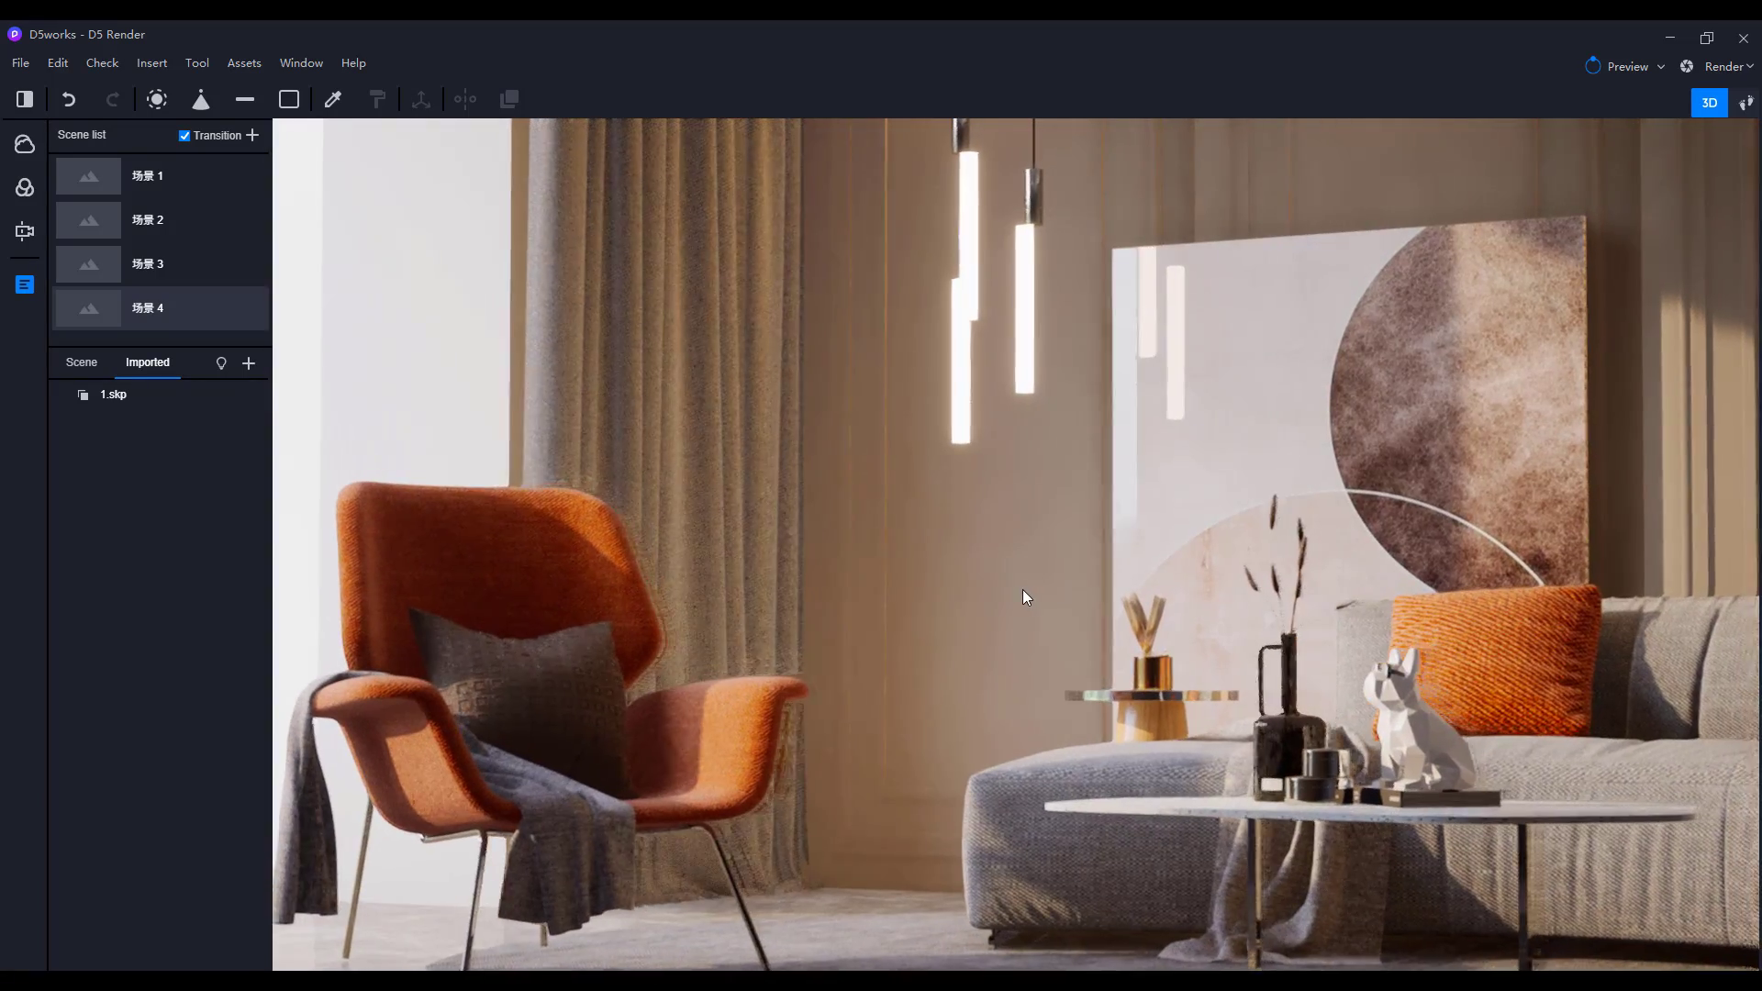
# - Frame the orange armchair, grey sofa and circular painting, confirming the High Quality preview setting
pyautogui.moveTo(989, 518); pyautogui.dragTo(890, 709, button='middle')
pyautogui.scroll(5, 890, 709)
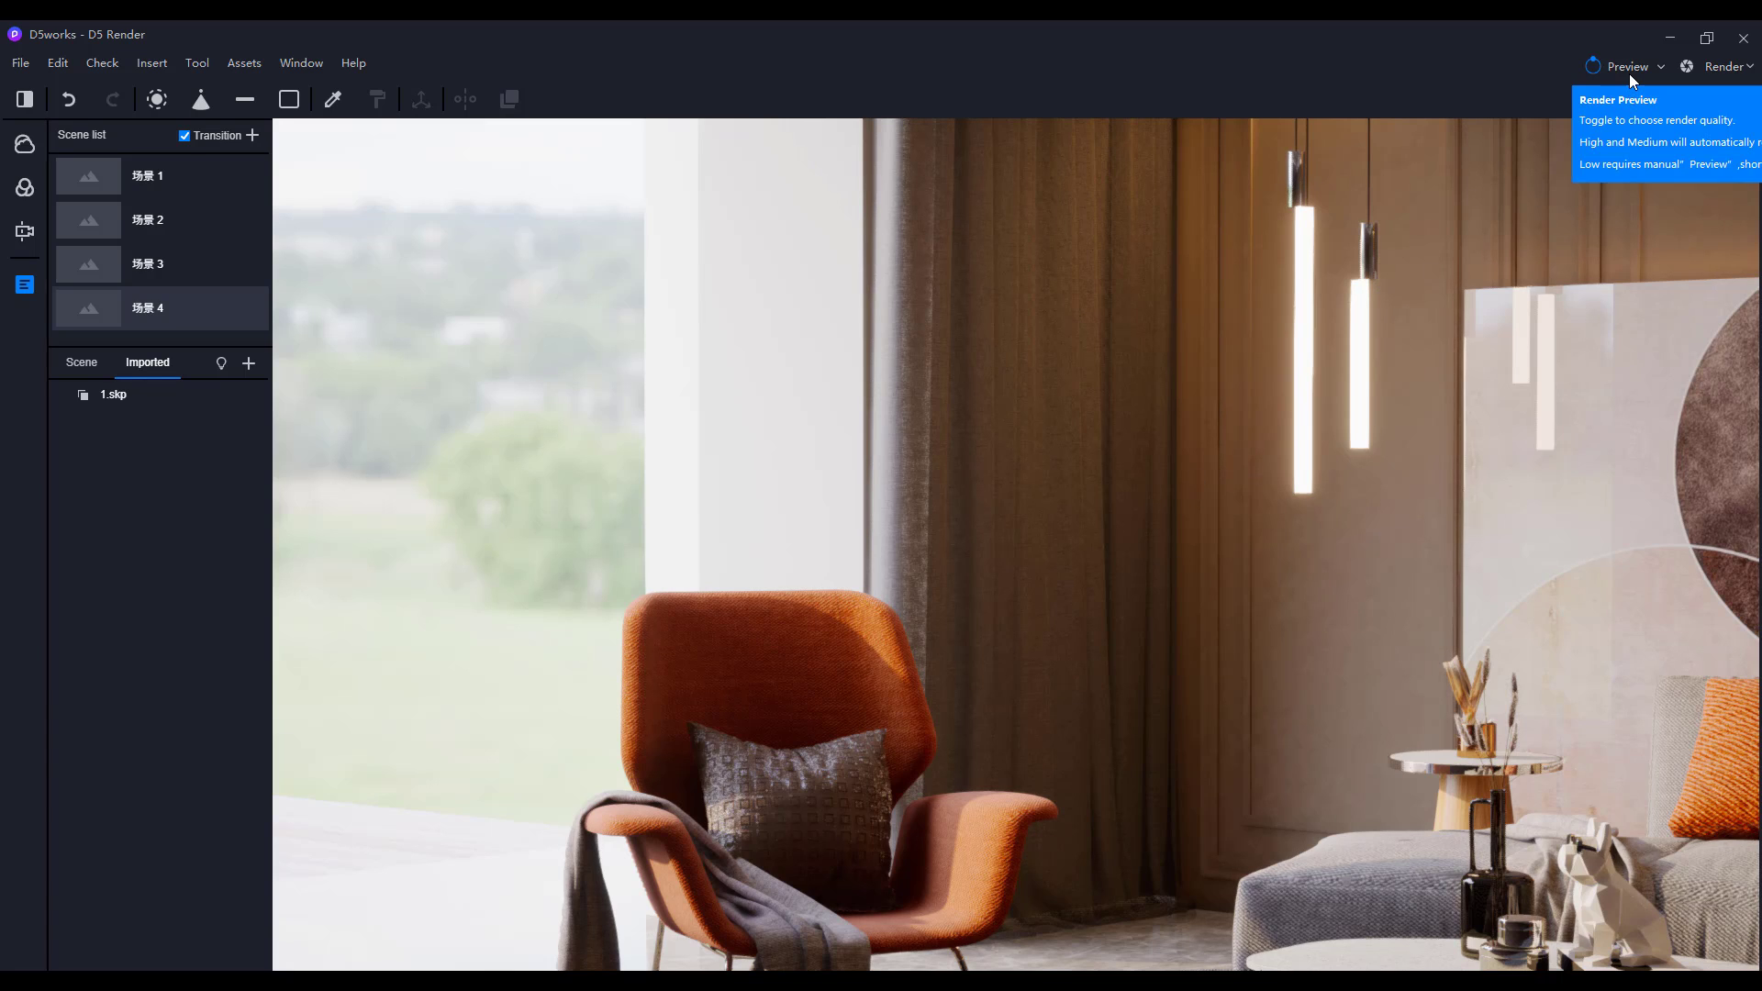
pyautogui.click(1658, 73)
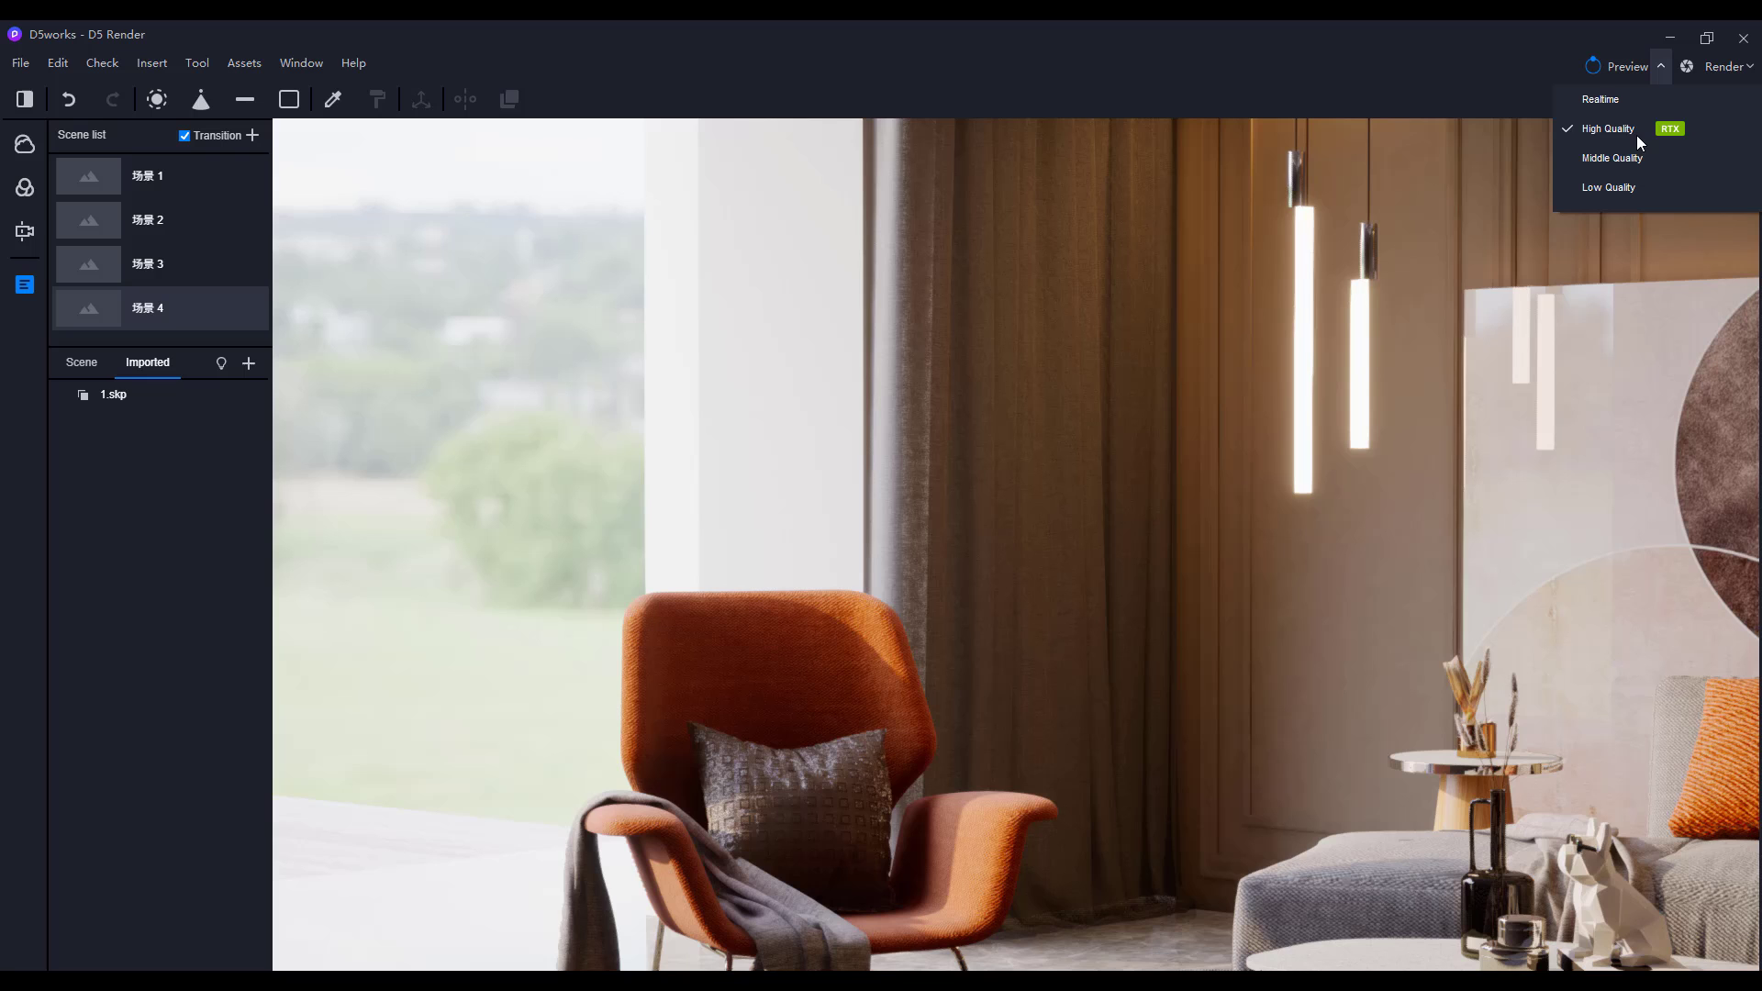
pyautogui.click(1126, 745)
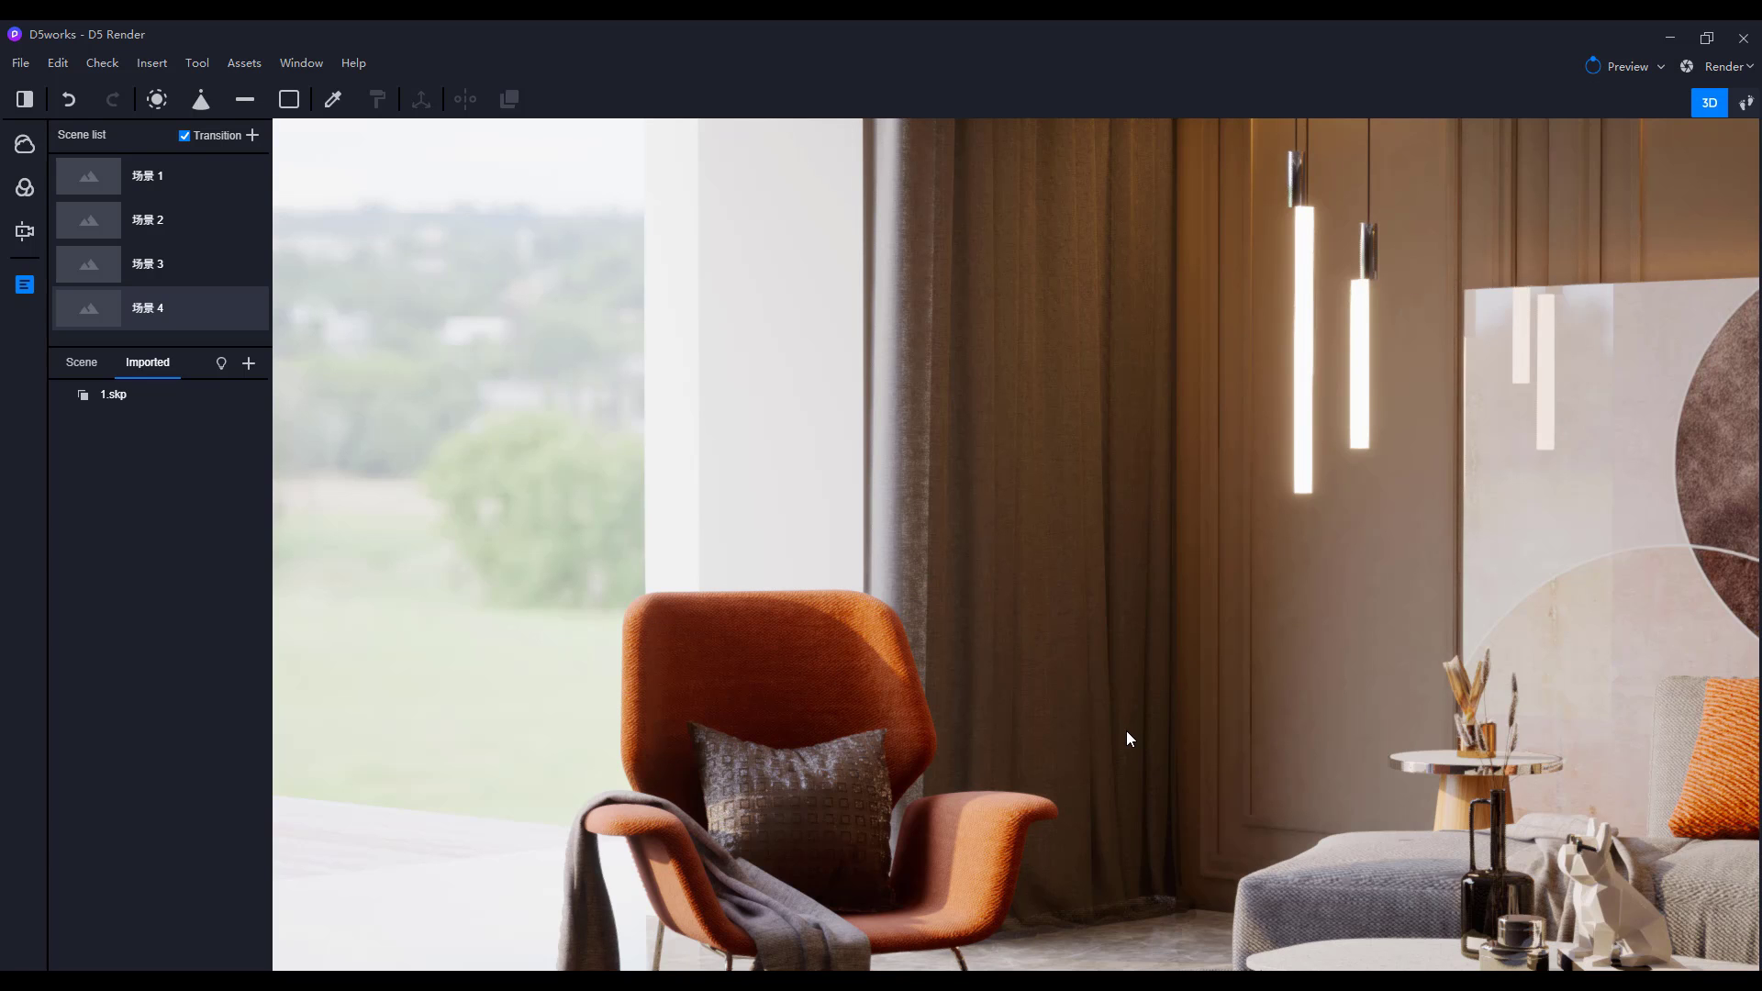
pyautogui.scroll(-5, 1188, 721)
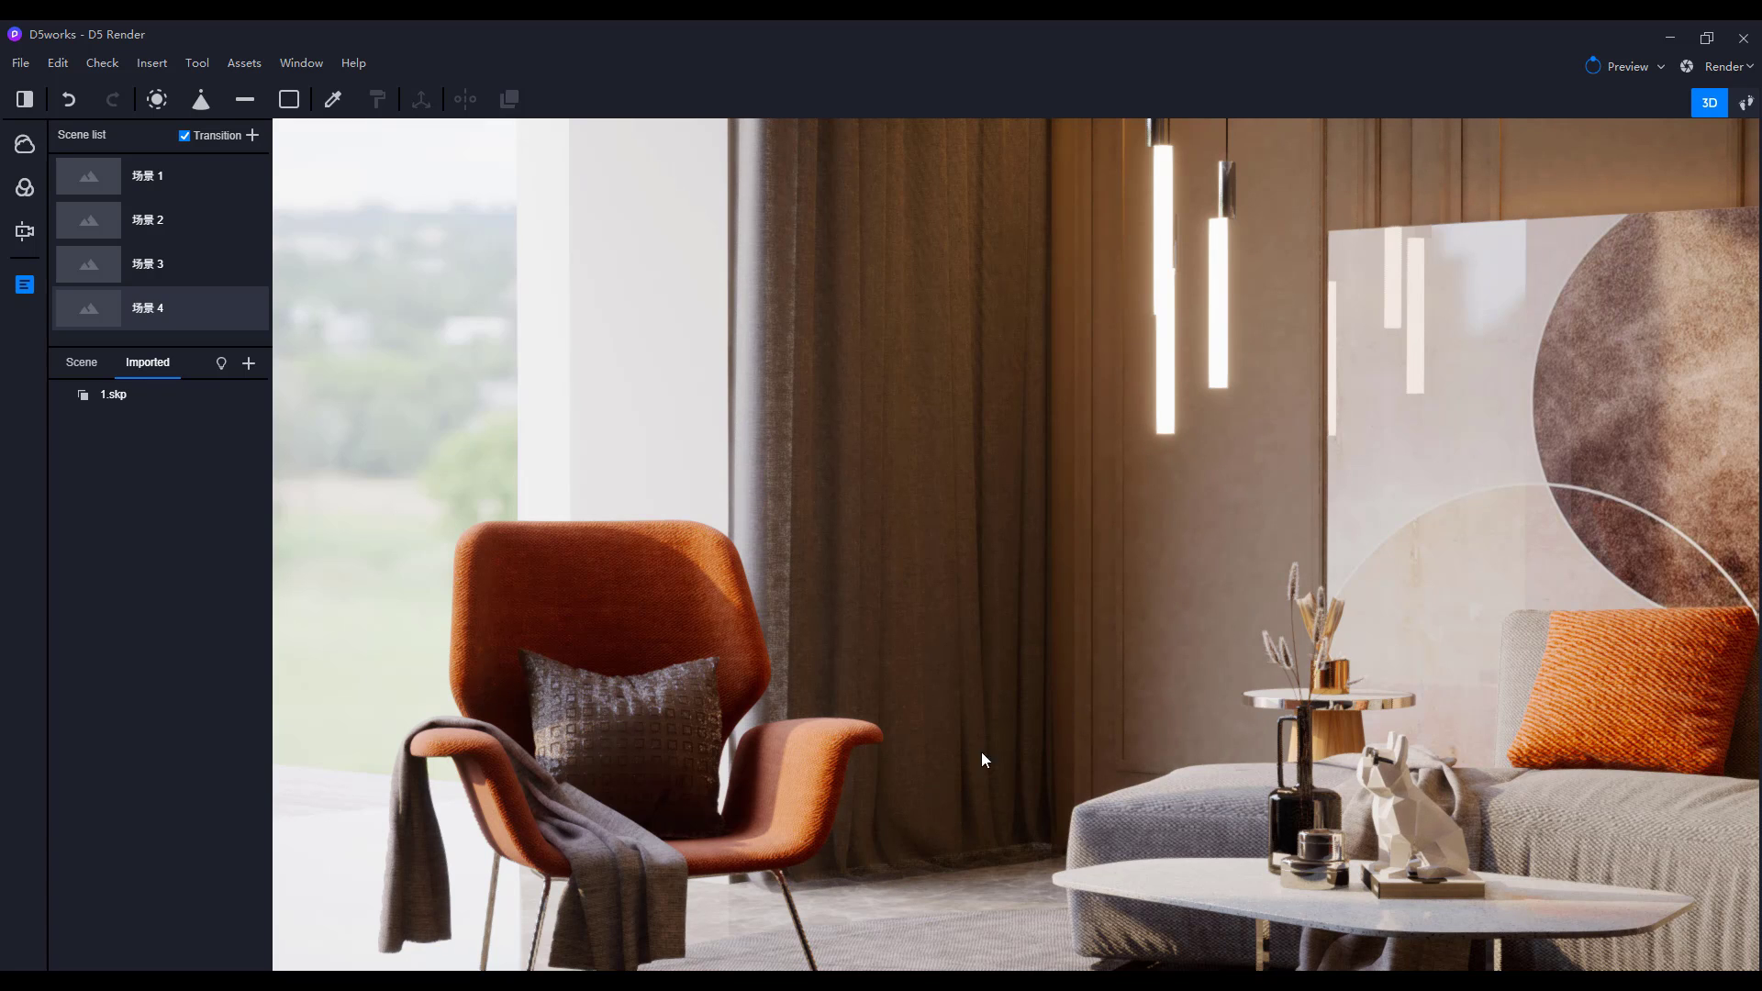
# - Shift the time toward evening and add volumetric fog at density 0.82, scattering 0.34
pyautogui.click(23, 142)
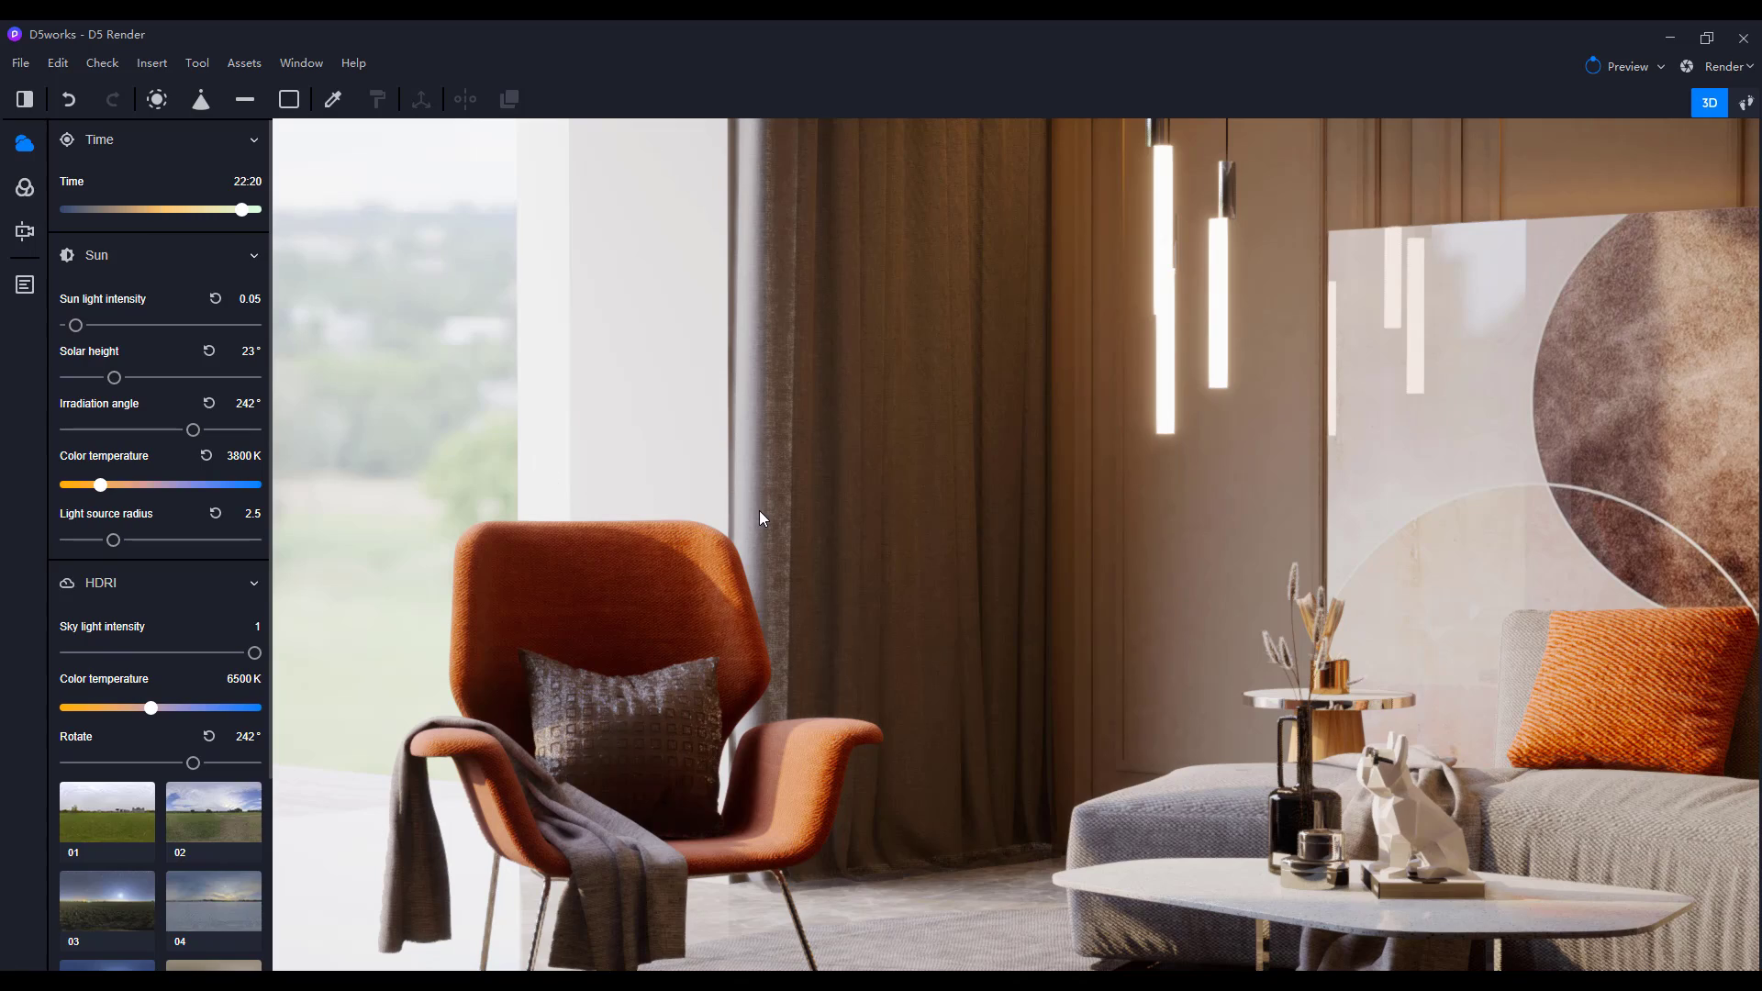
pyautogui.moveTo(759, 510); pyautogui.dragTo(887, 525, button='middle')
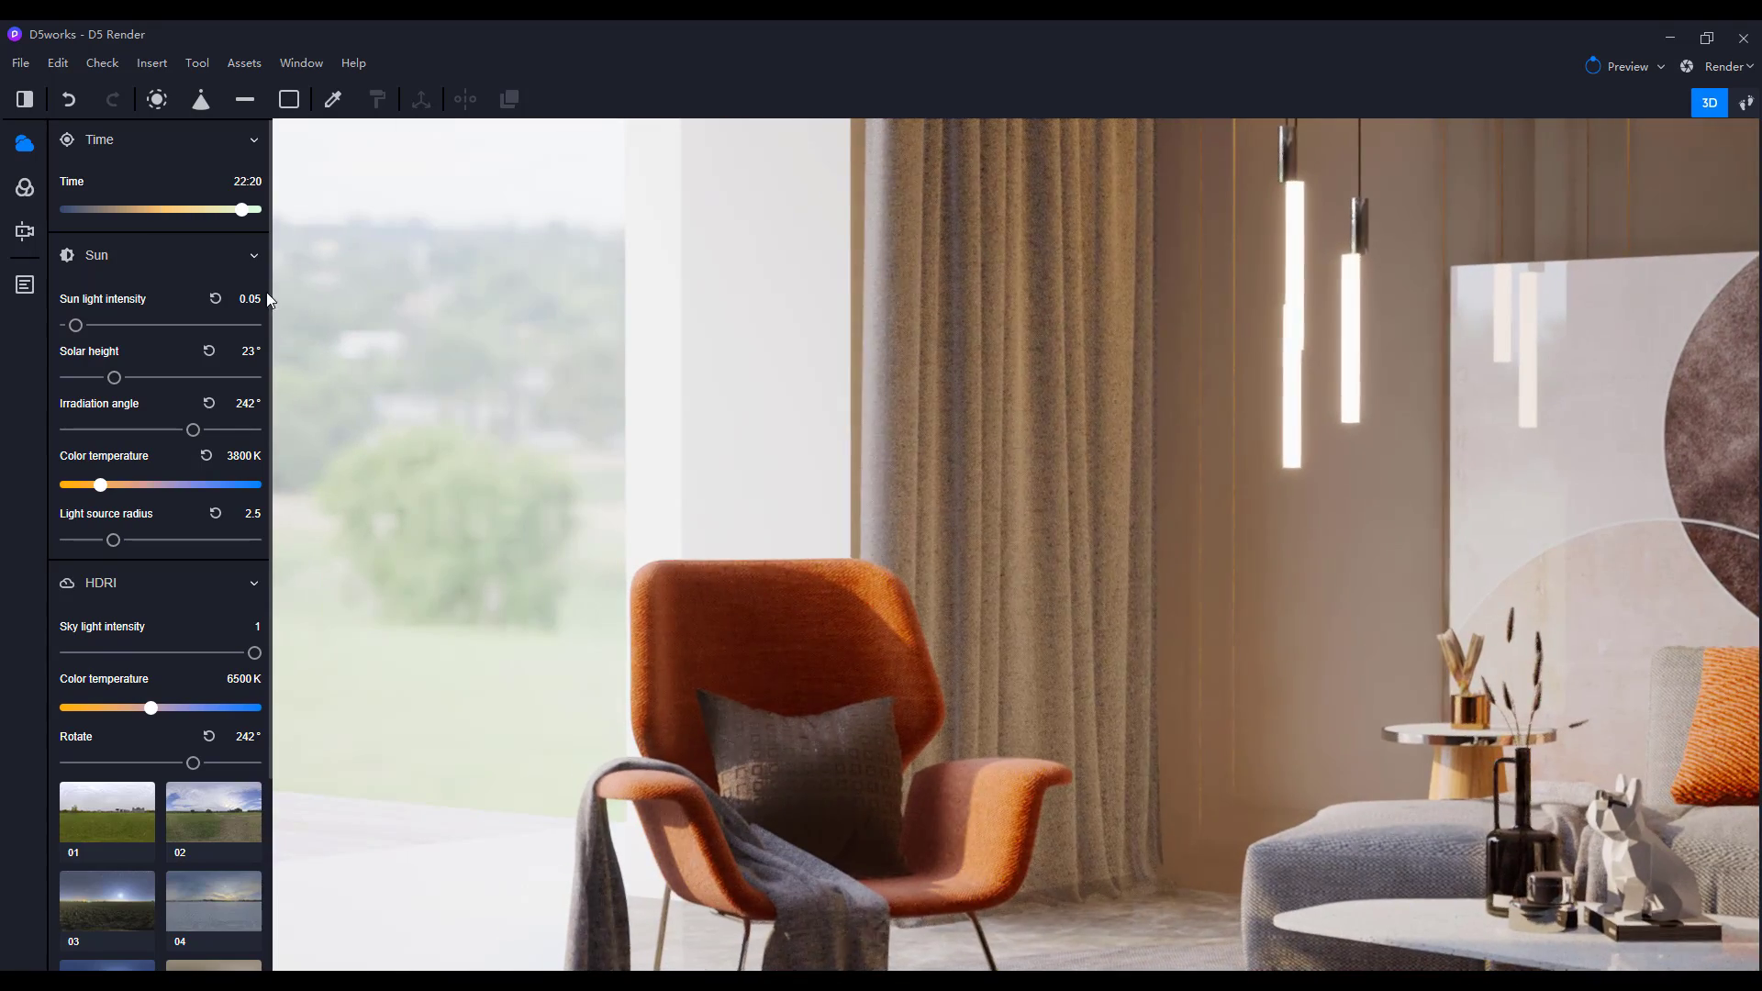
pyautogui.moveTo(217, 211)
pyautogui.mouseDown()
pyautogui.moveTo(138, 209)
pyautogui.moveTo(229, 209)
pyautogui.mouseUp()
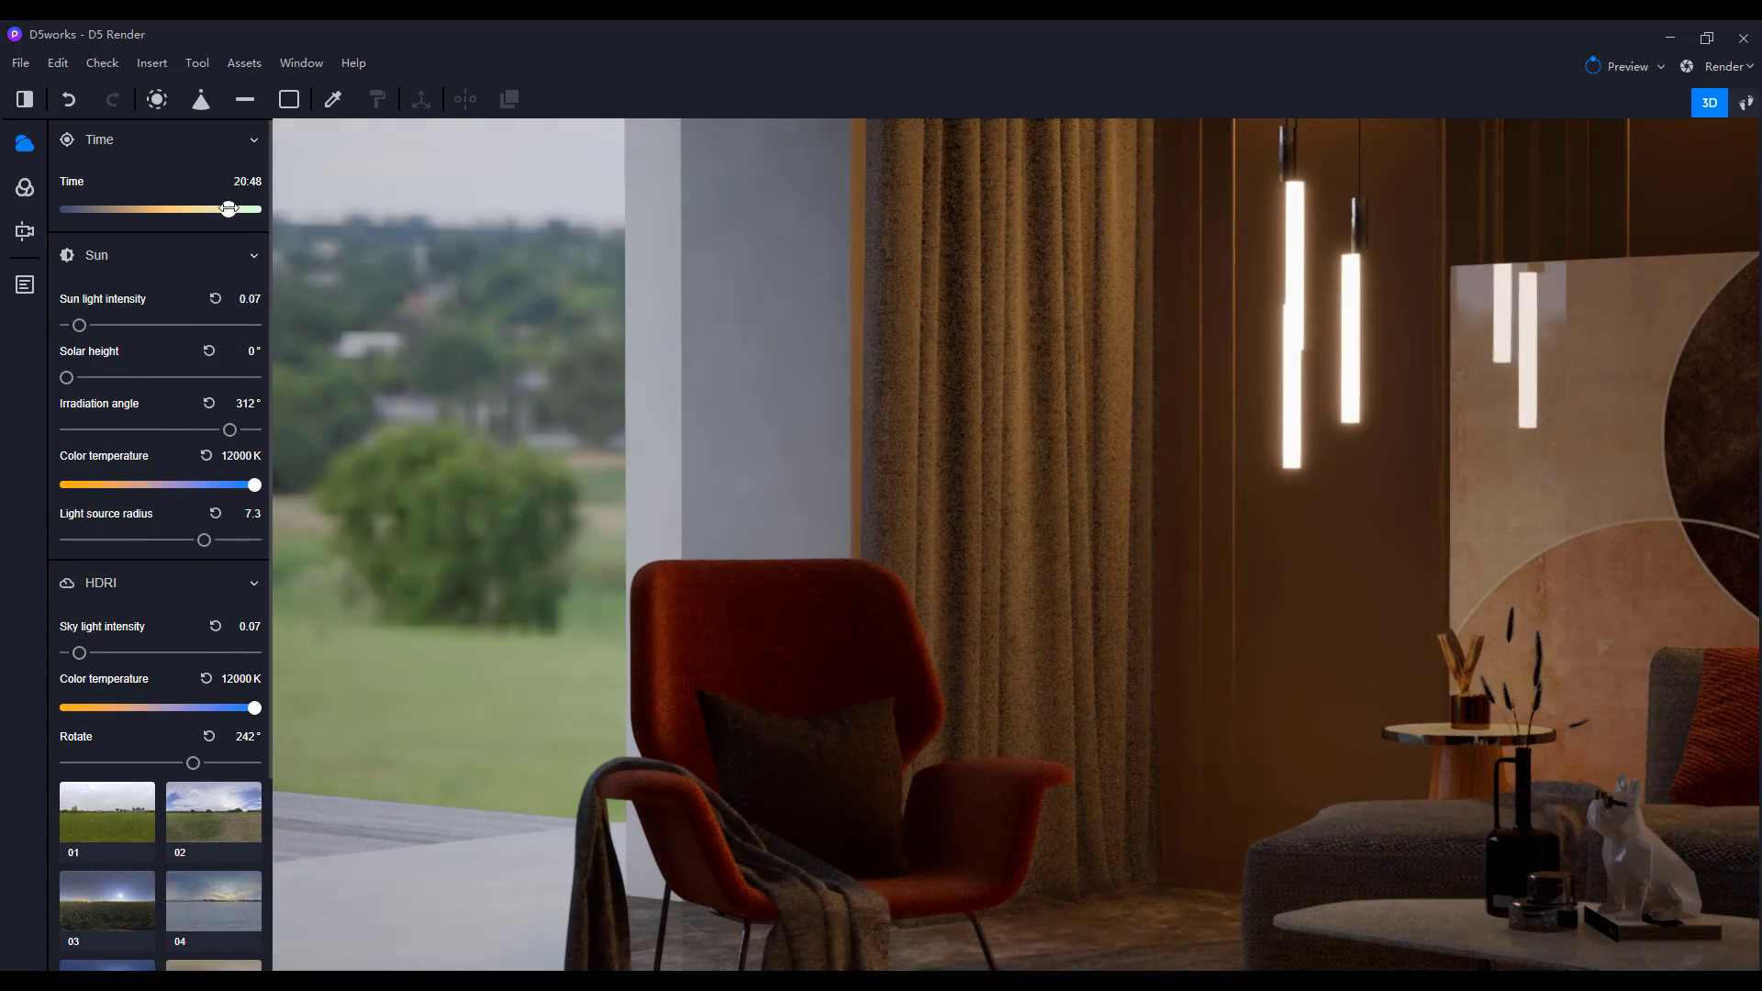
pyautogui.click(26, 191)
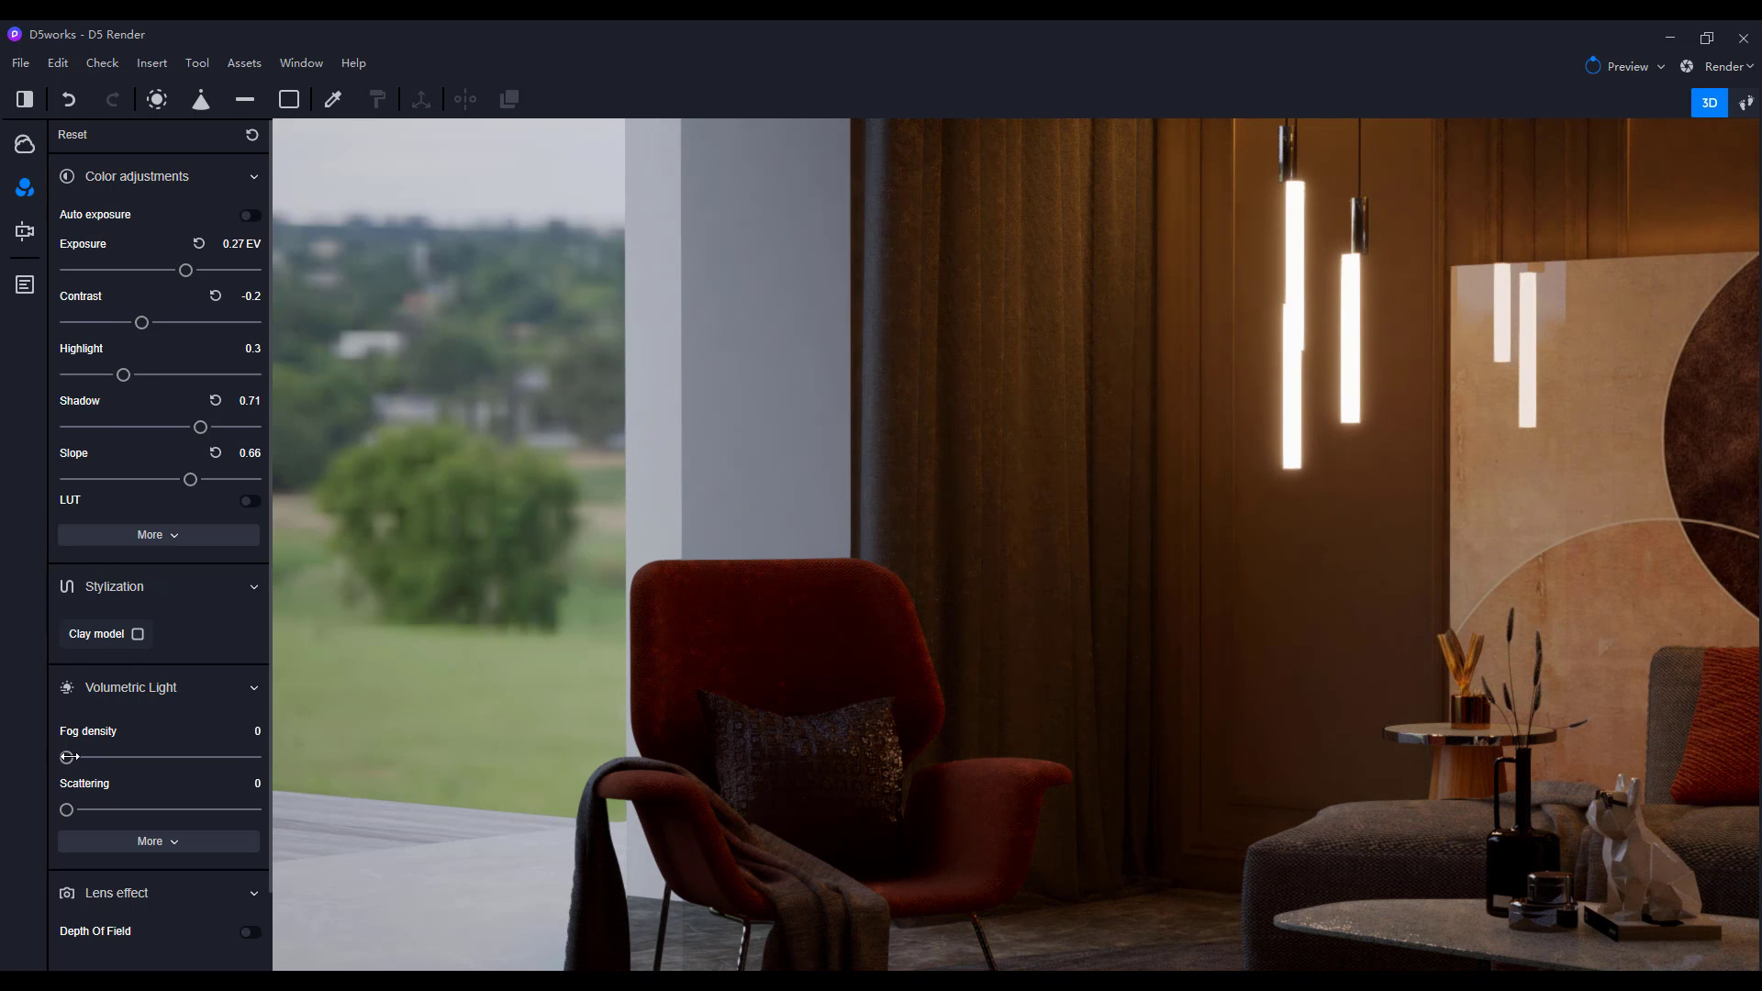
pyautogui.moveTo(66, 757); pyautogui.dragTo(108, 753)
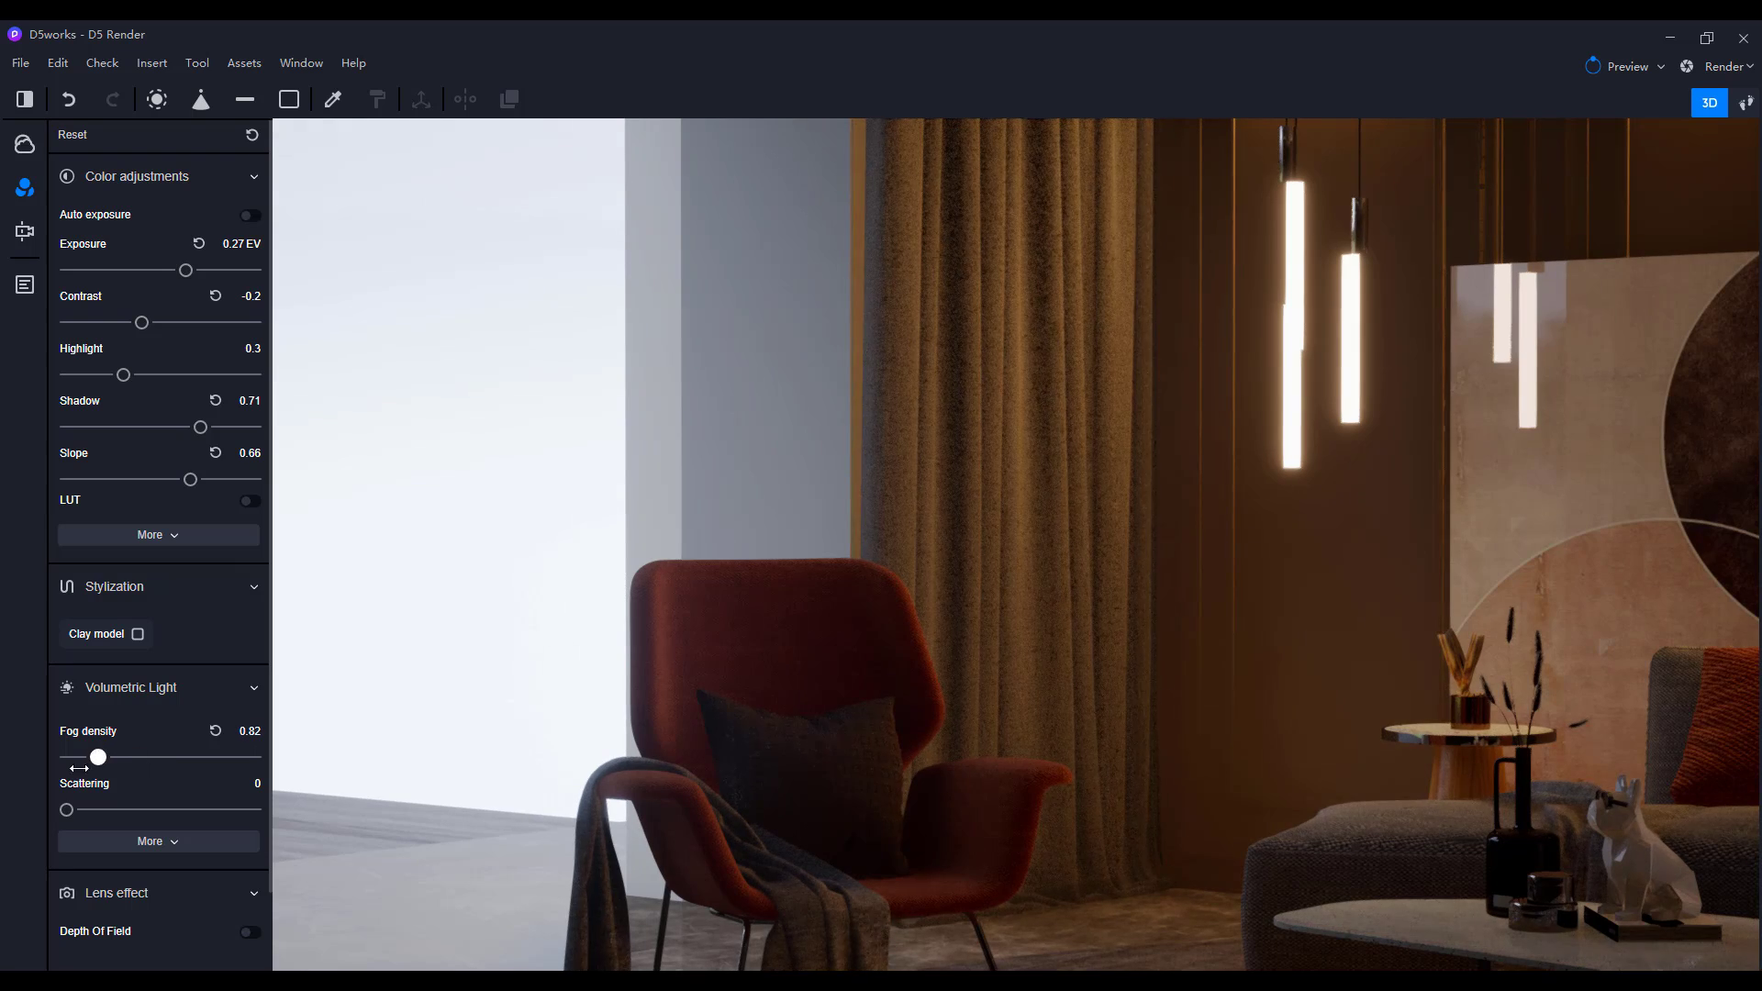
pyautogui.moveTo(66, 810); pyautogui.dragTo(131, 810)
# - Set the time back to 13:54 daylight and expand the extra volumetric fog settings
pyautogui.click(24, 145)
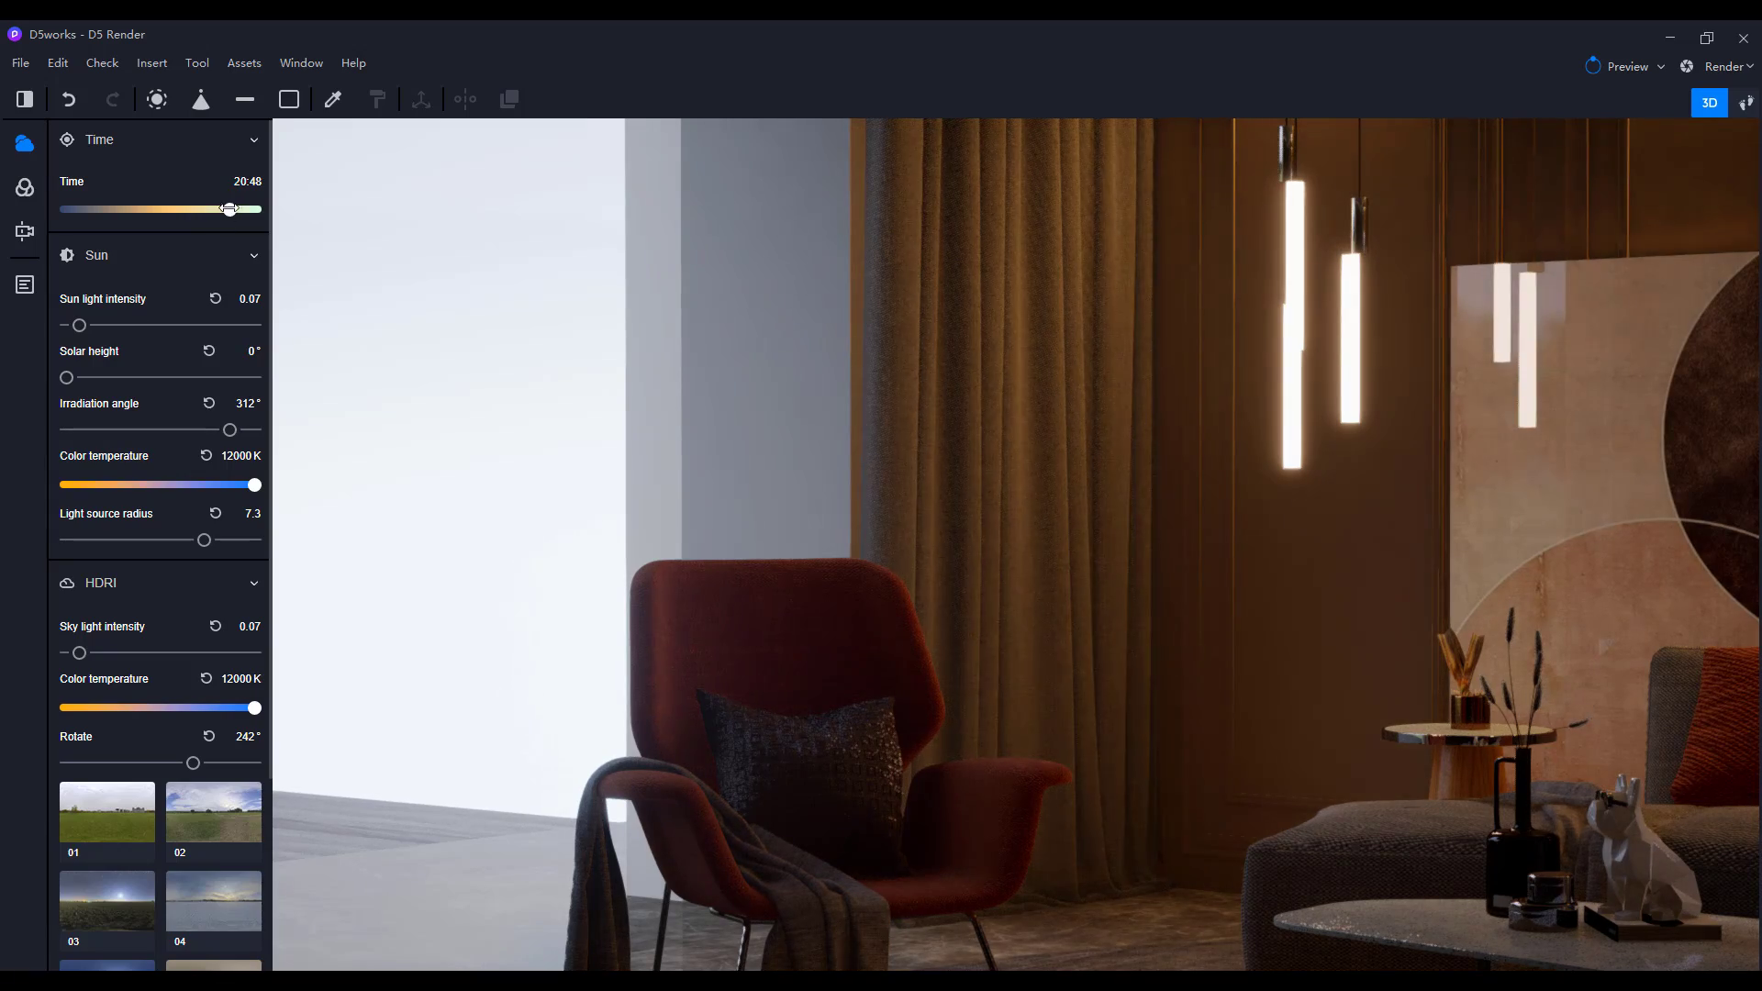
pyautogui.moveTo(230, 210); pyautogui.dragTo(176, 209)
pyautogui.click(25, 190)
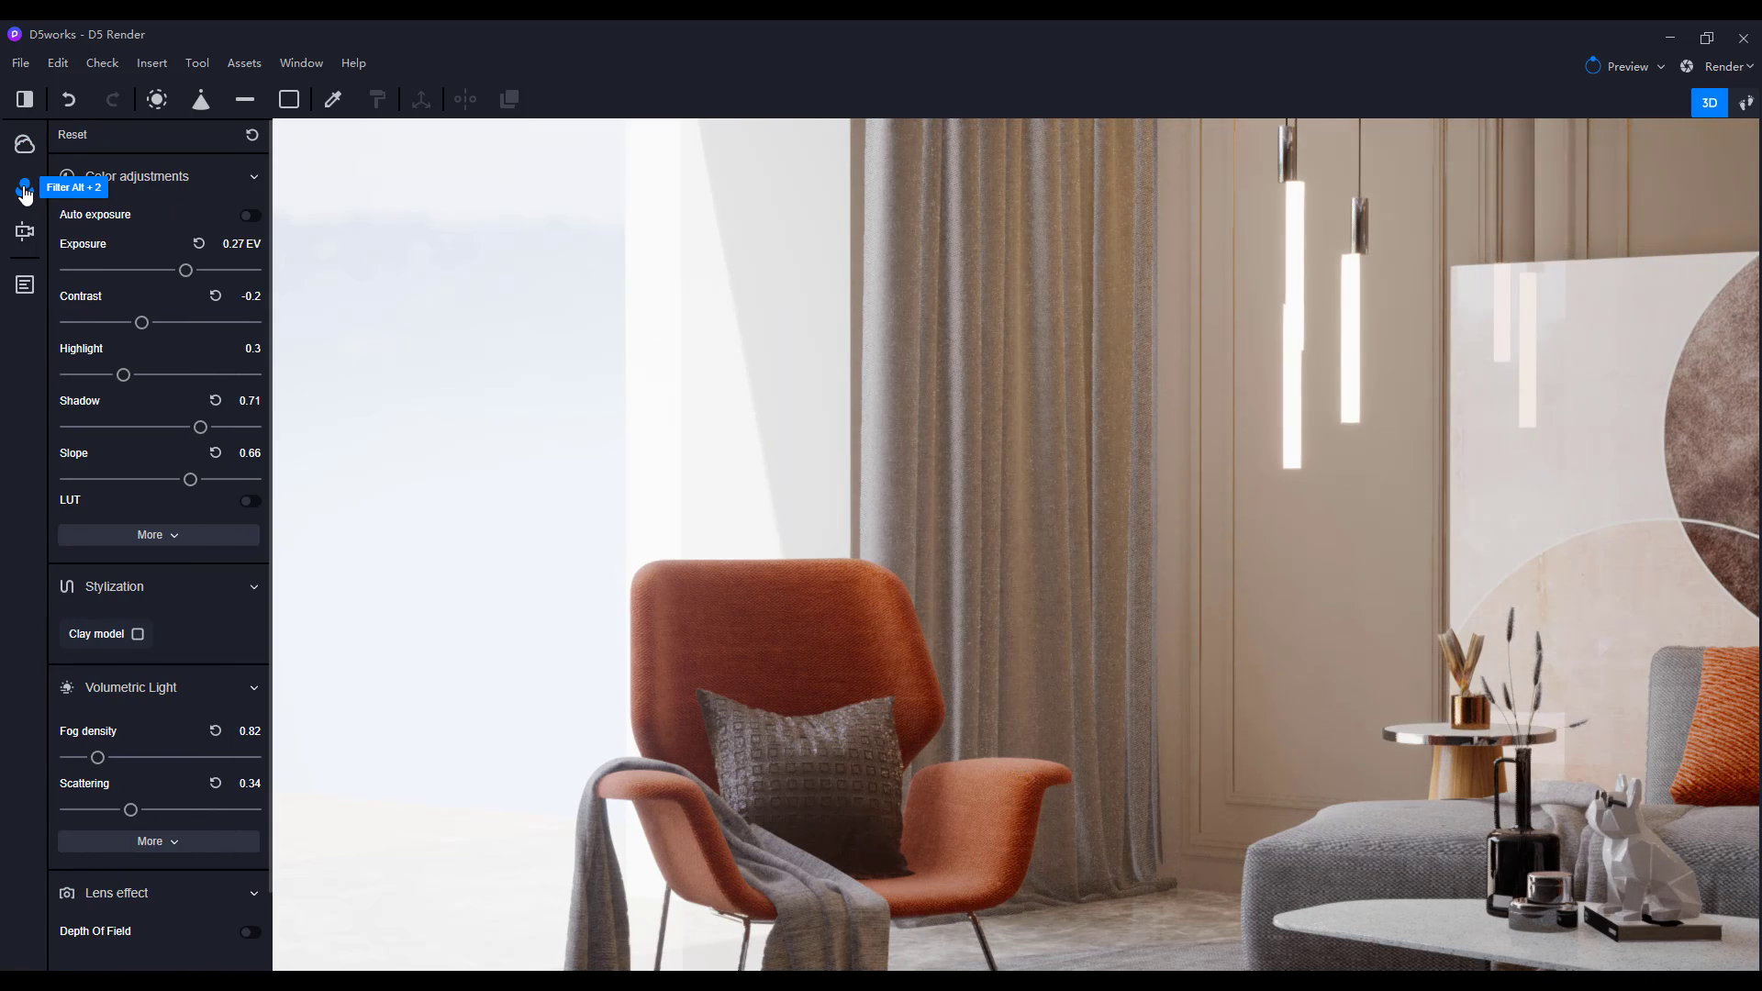
pyautogui.click(158, 840)
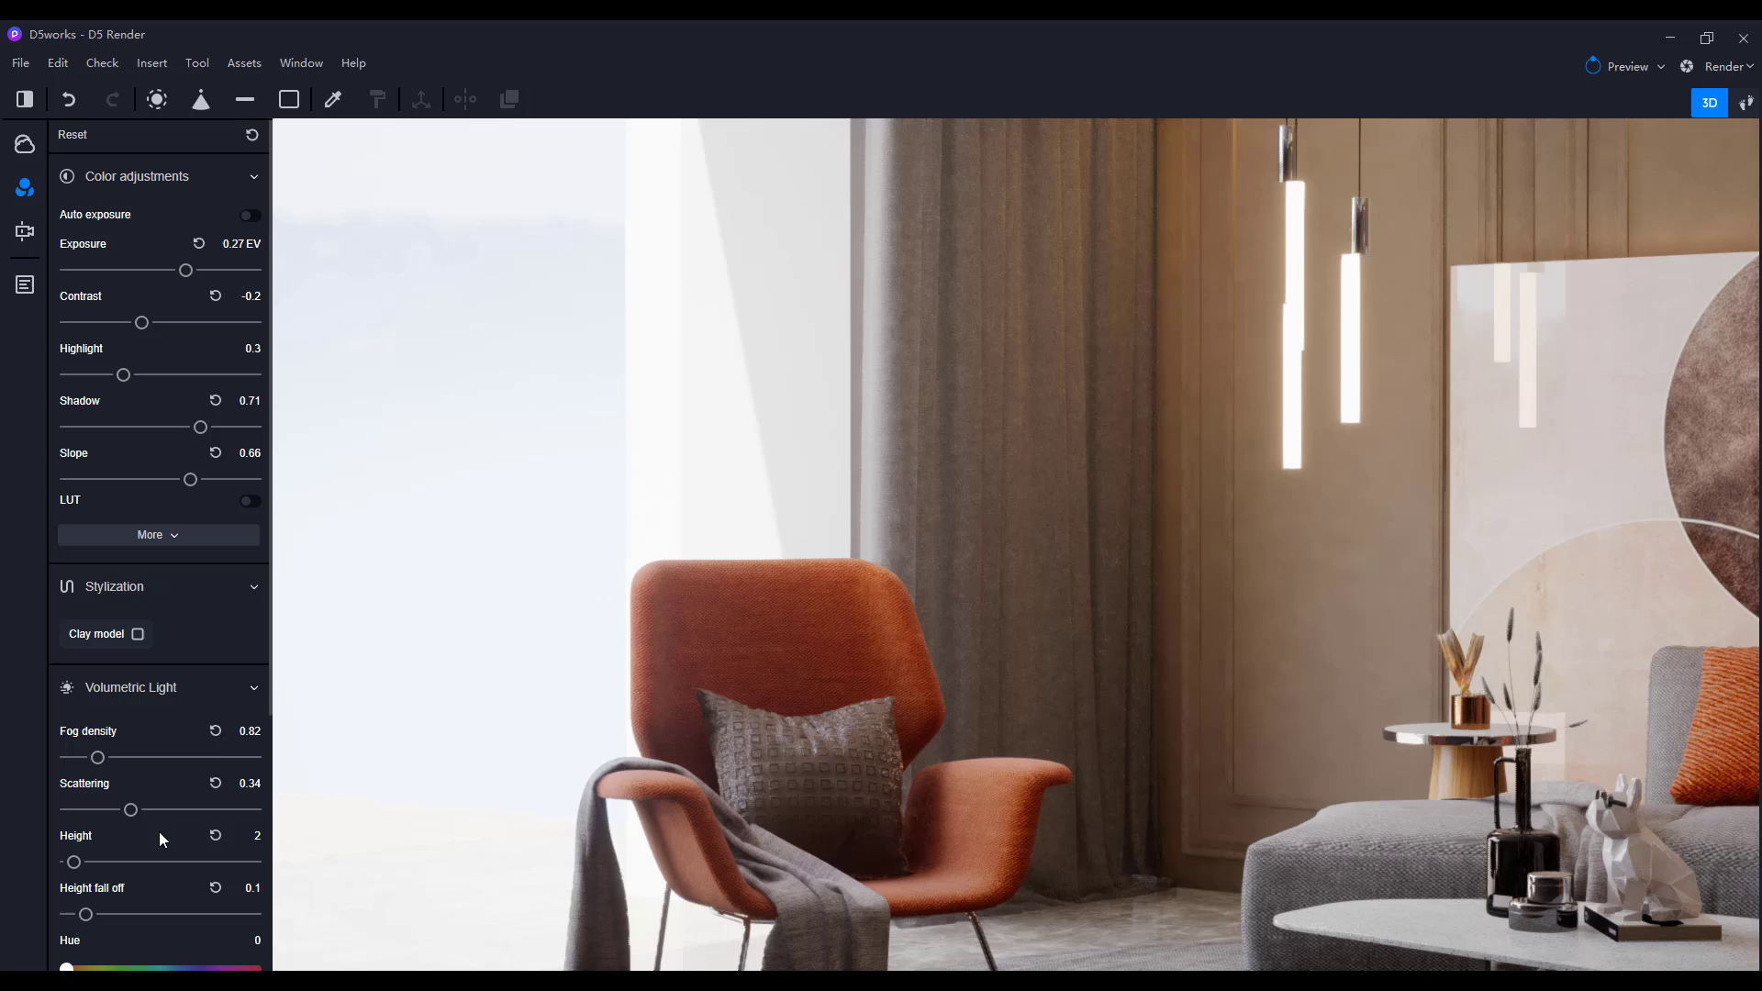
# - Scroll the Filter panel to show volumetric height 2 and height fall-off 0.1
pyautogui.scroll(-3, 217, 642)
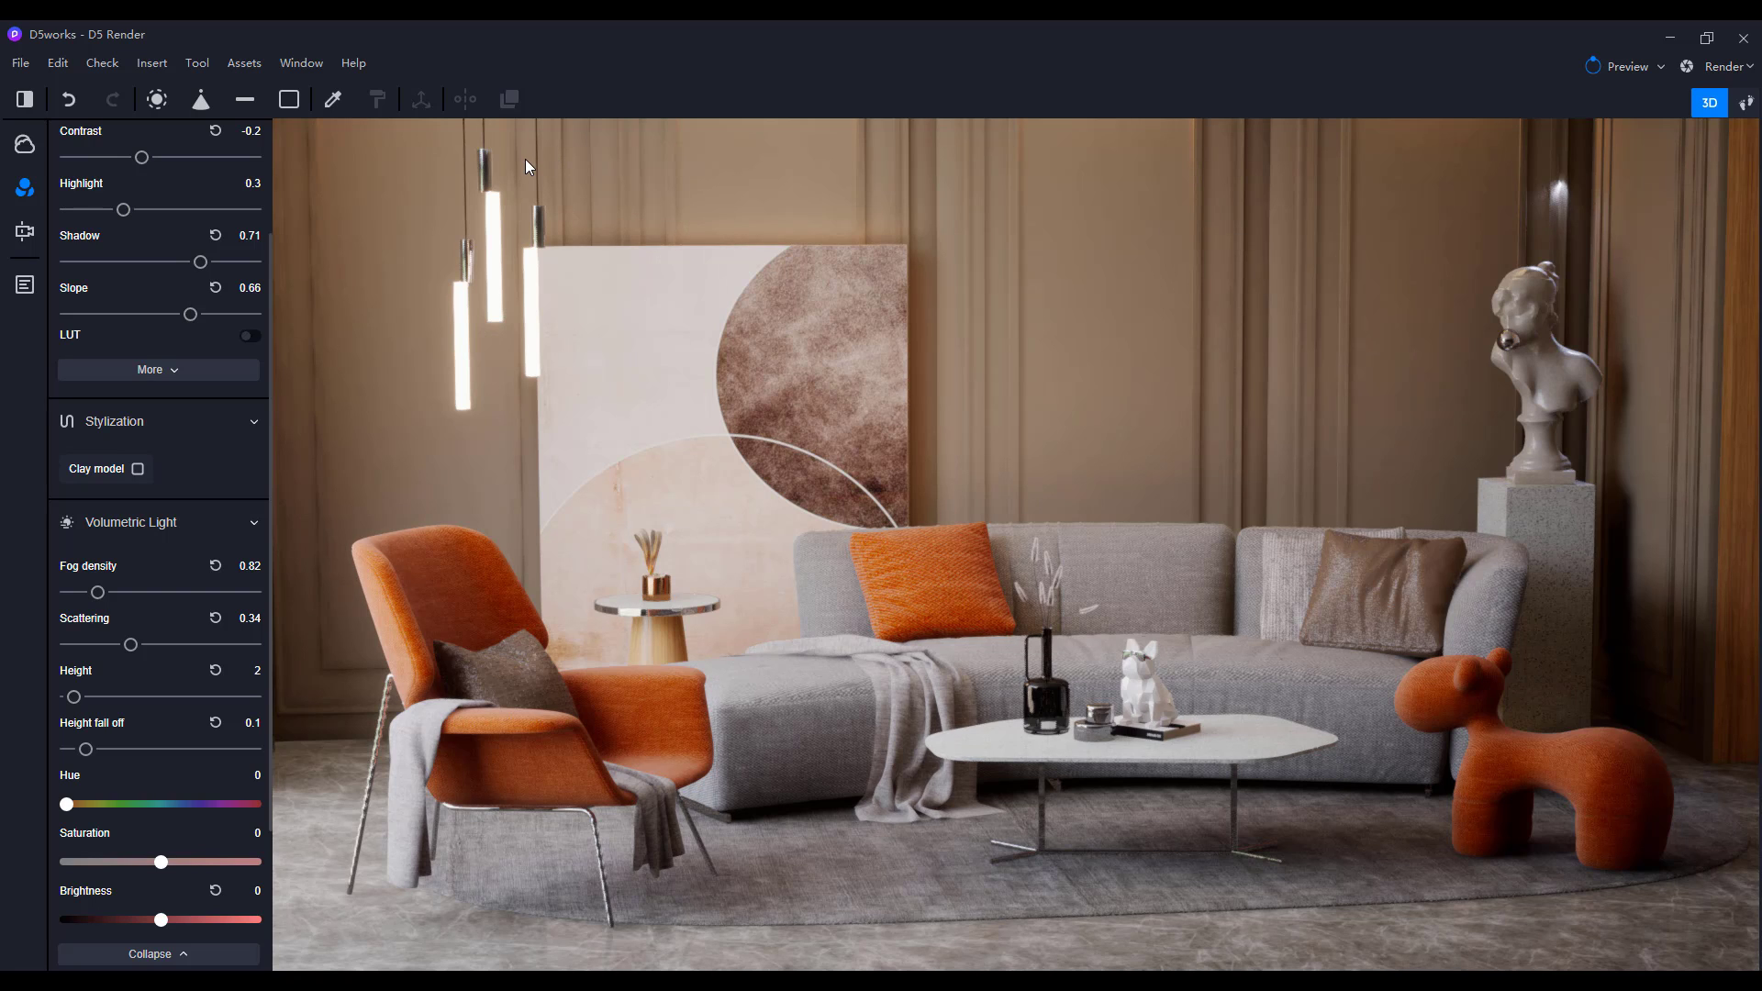
# - Open the asset library's 3D models and show Manuel Danceing and Nathan Walking in the Man category
pyautogui.click(248, 66)
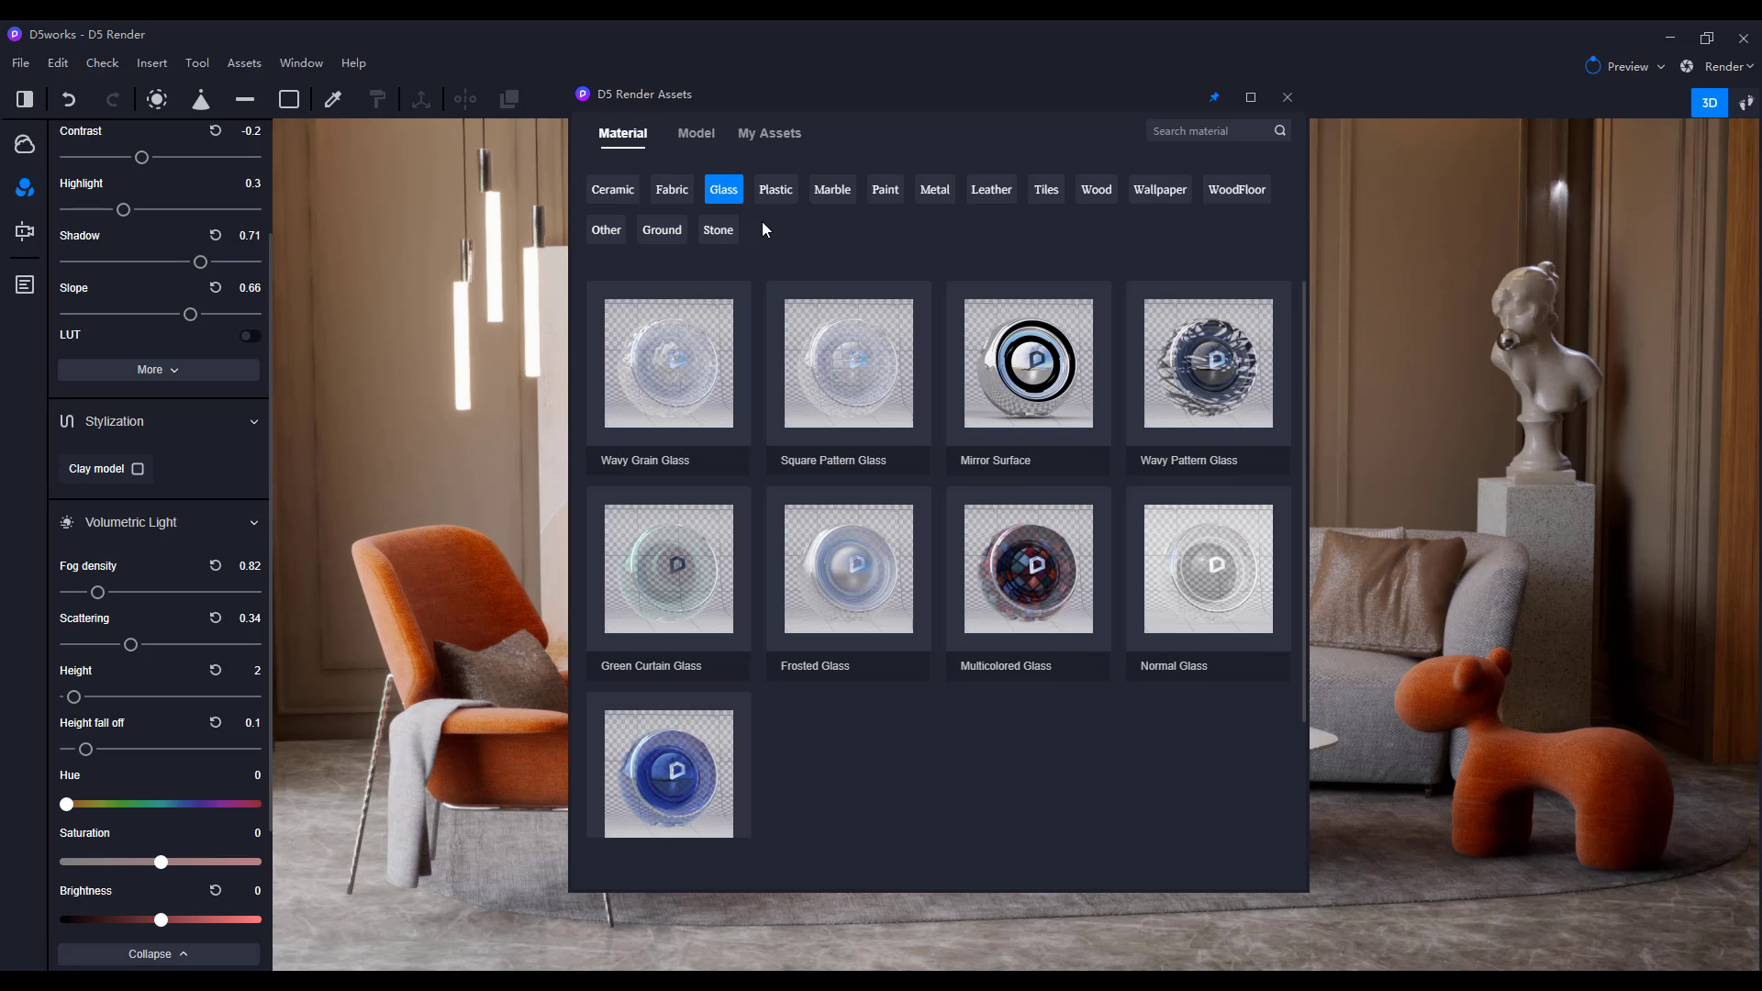
pyautogui.click(695, 135)
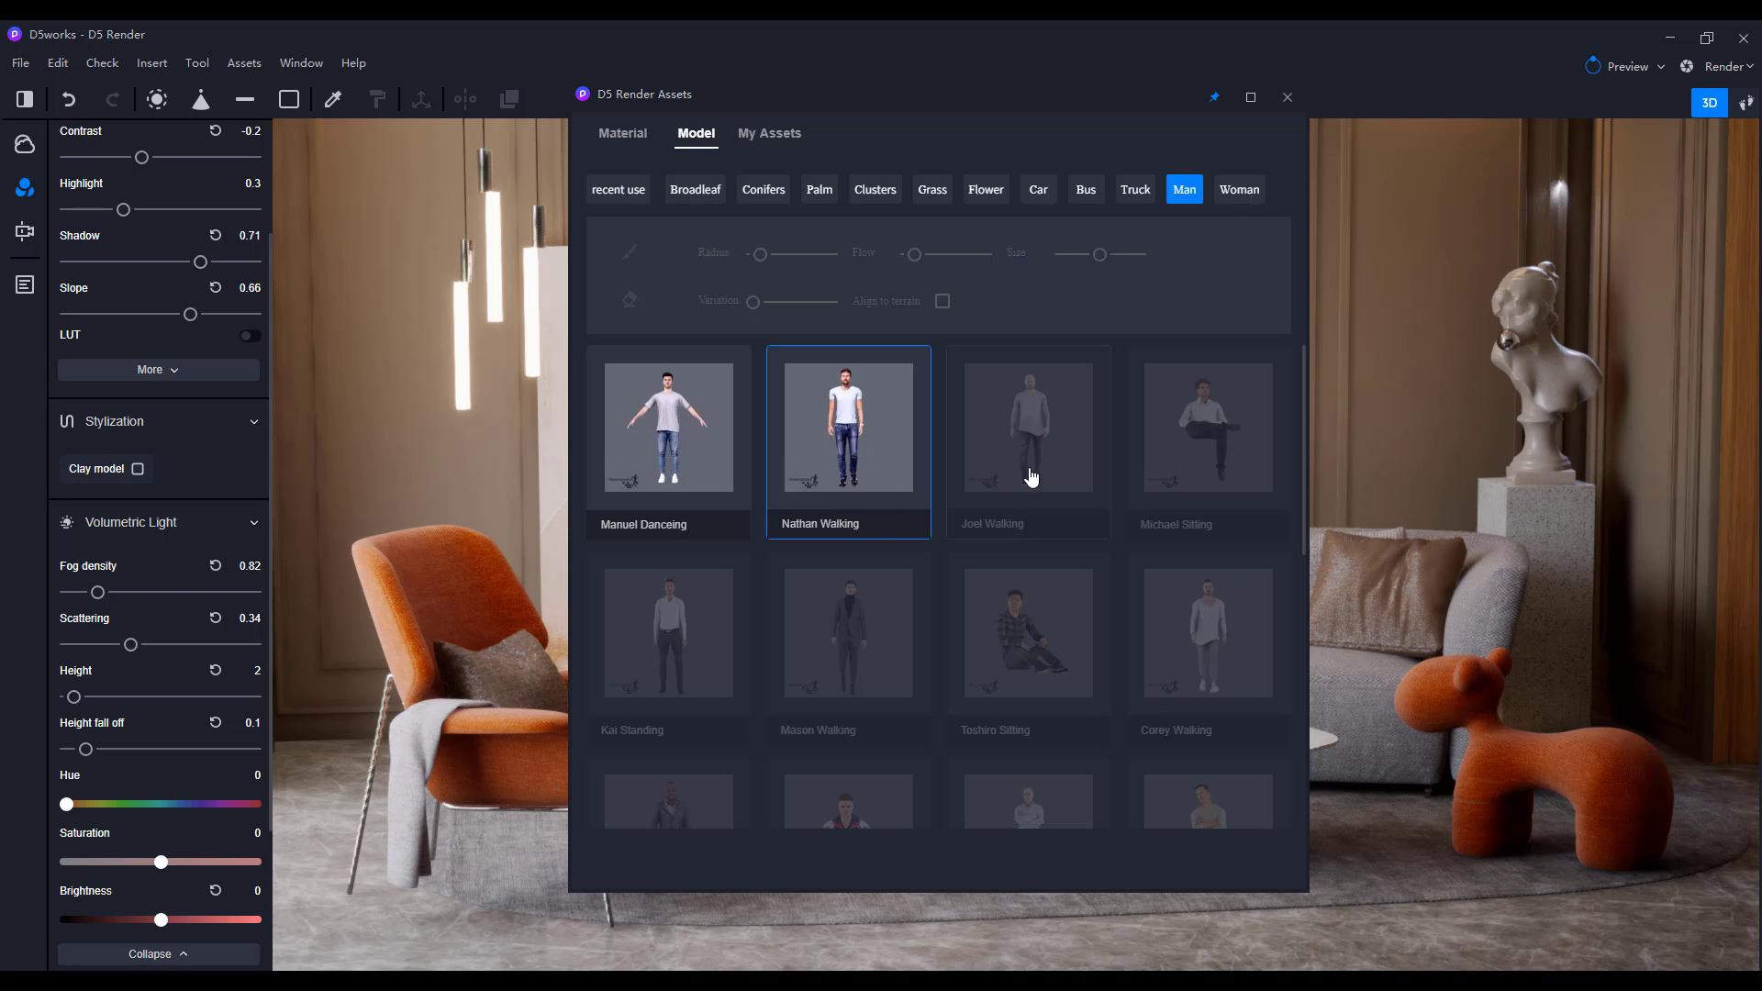
pyautogui.scroll(-5, 976, 712)
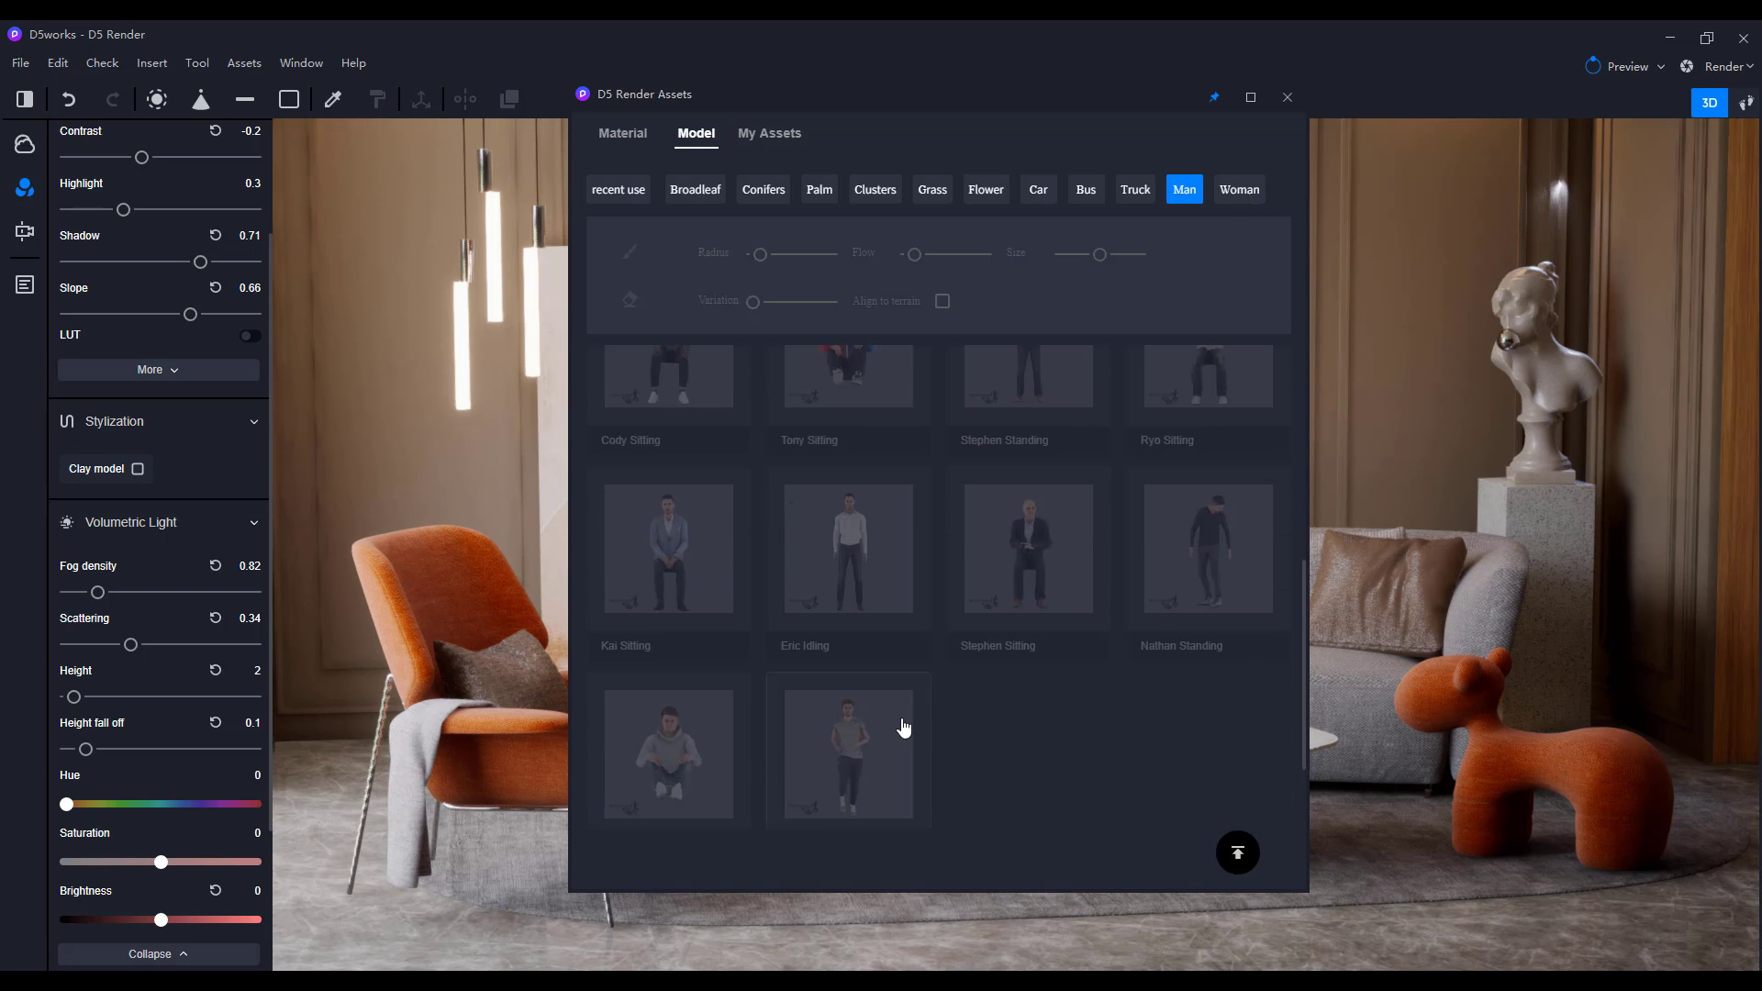
pyautogui.scroll(4, 902, 725)
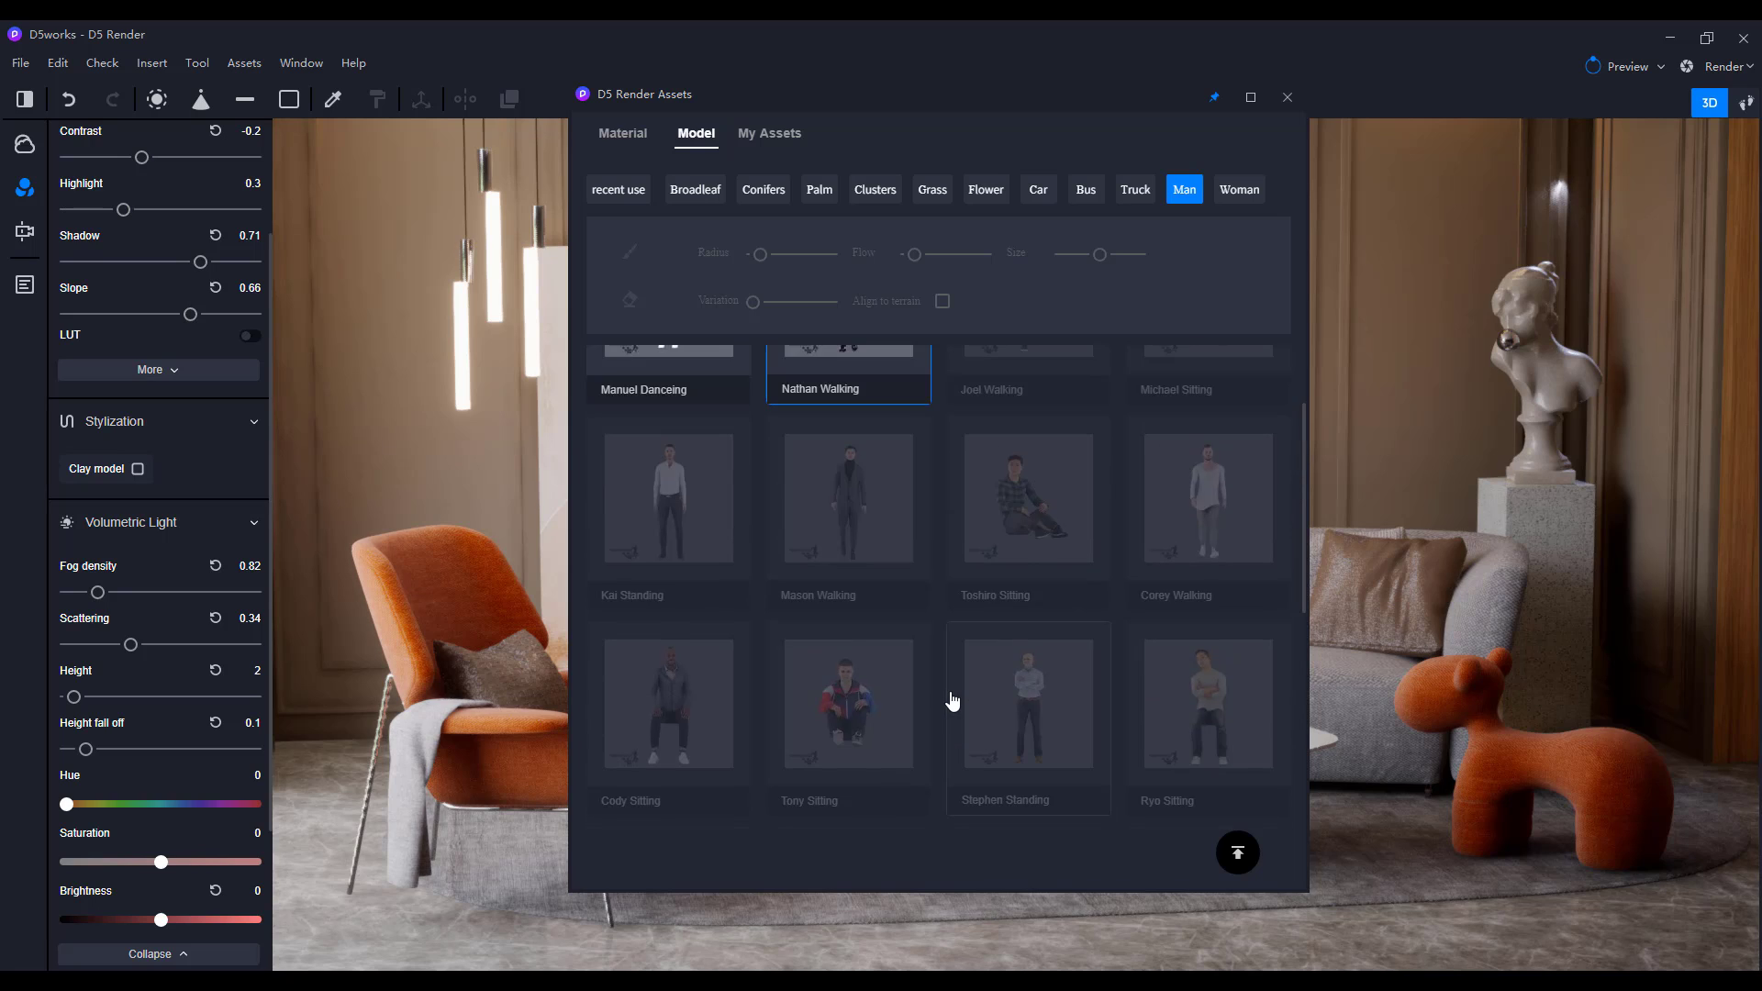
pyautogui.scroll(1, 952, 702)
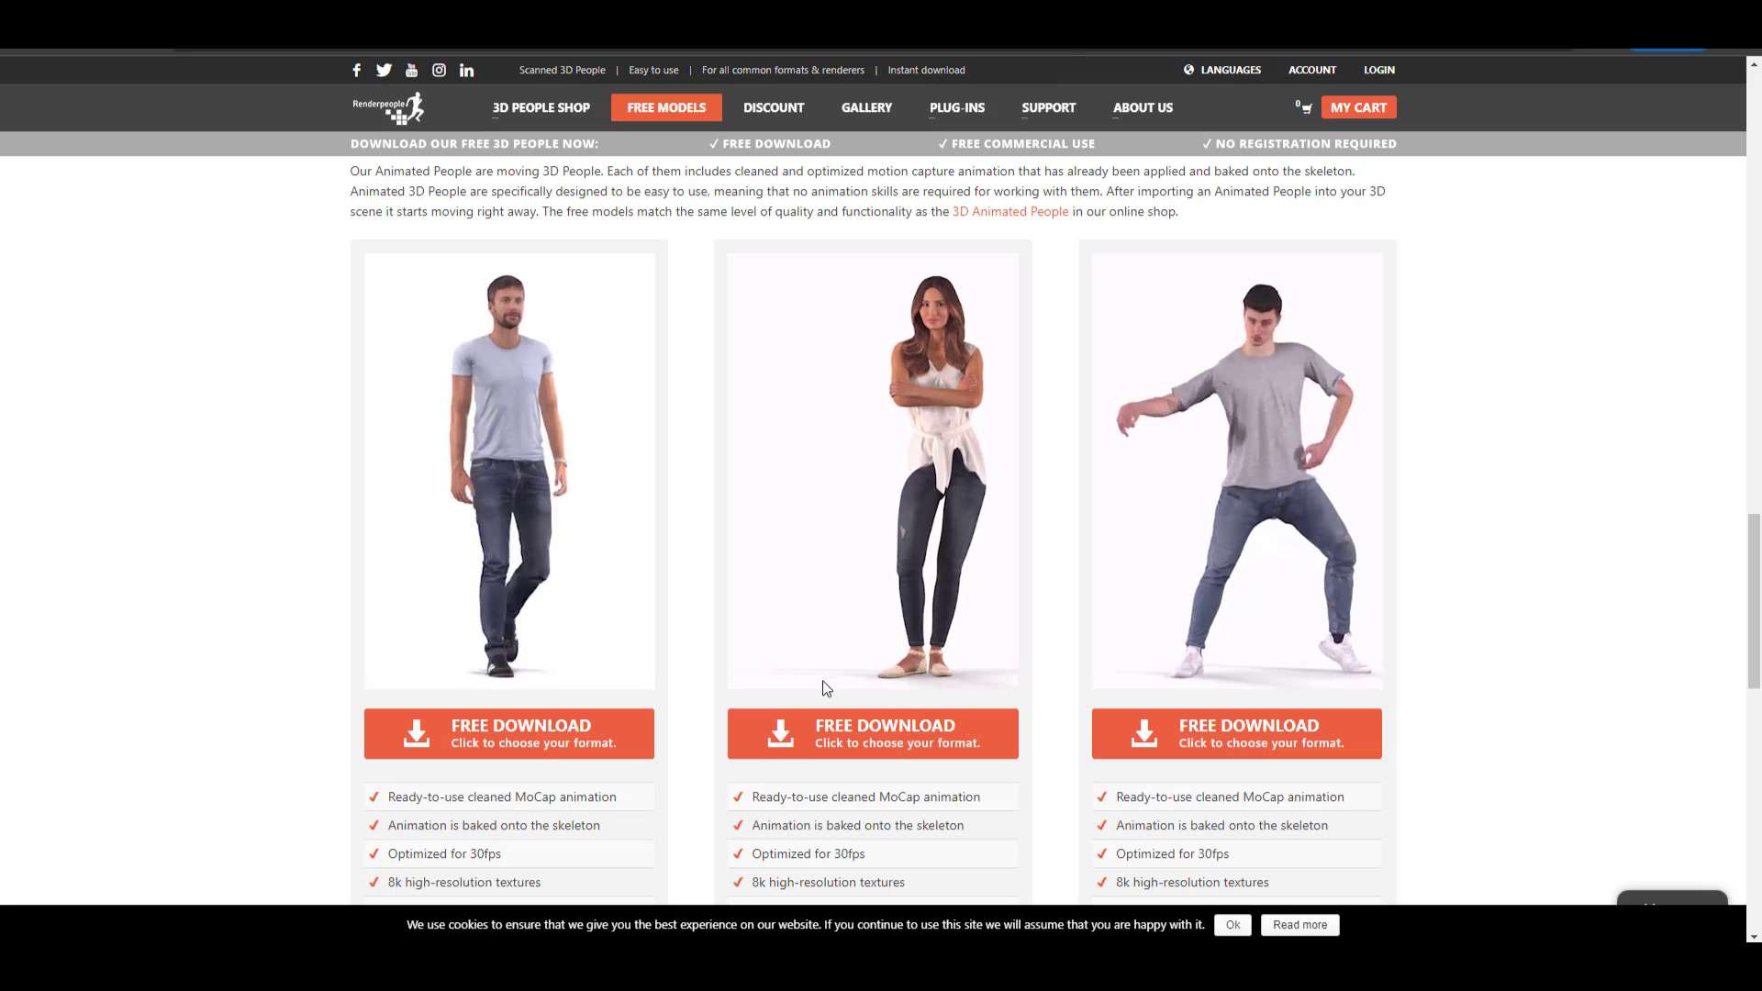
# - Scroll the Renderpeople Free Models page to its About Our Free Models section
pyautogui.scroll(-6, 830, 667)
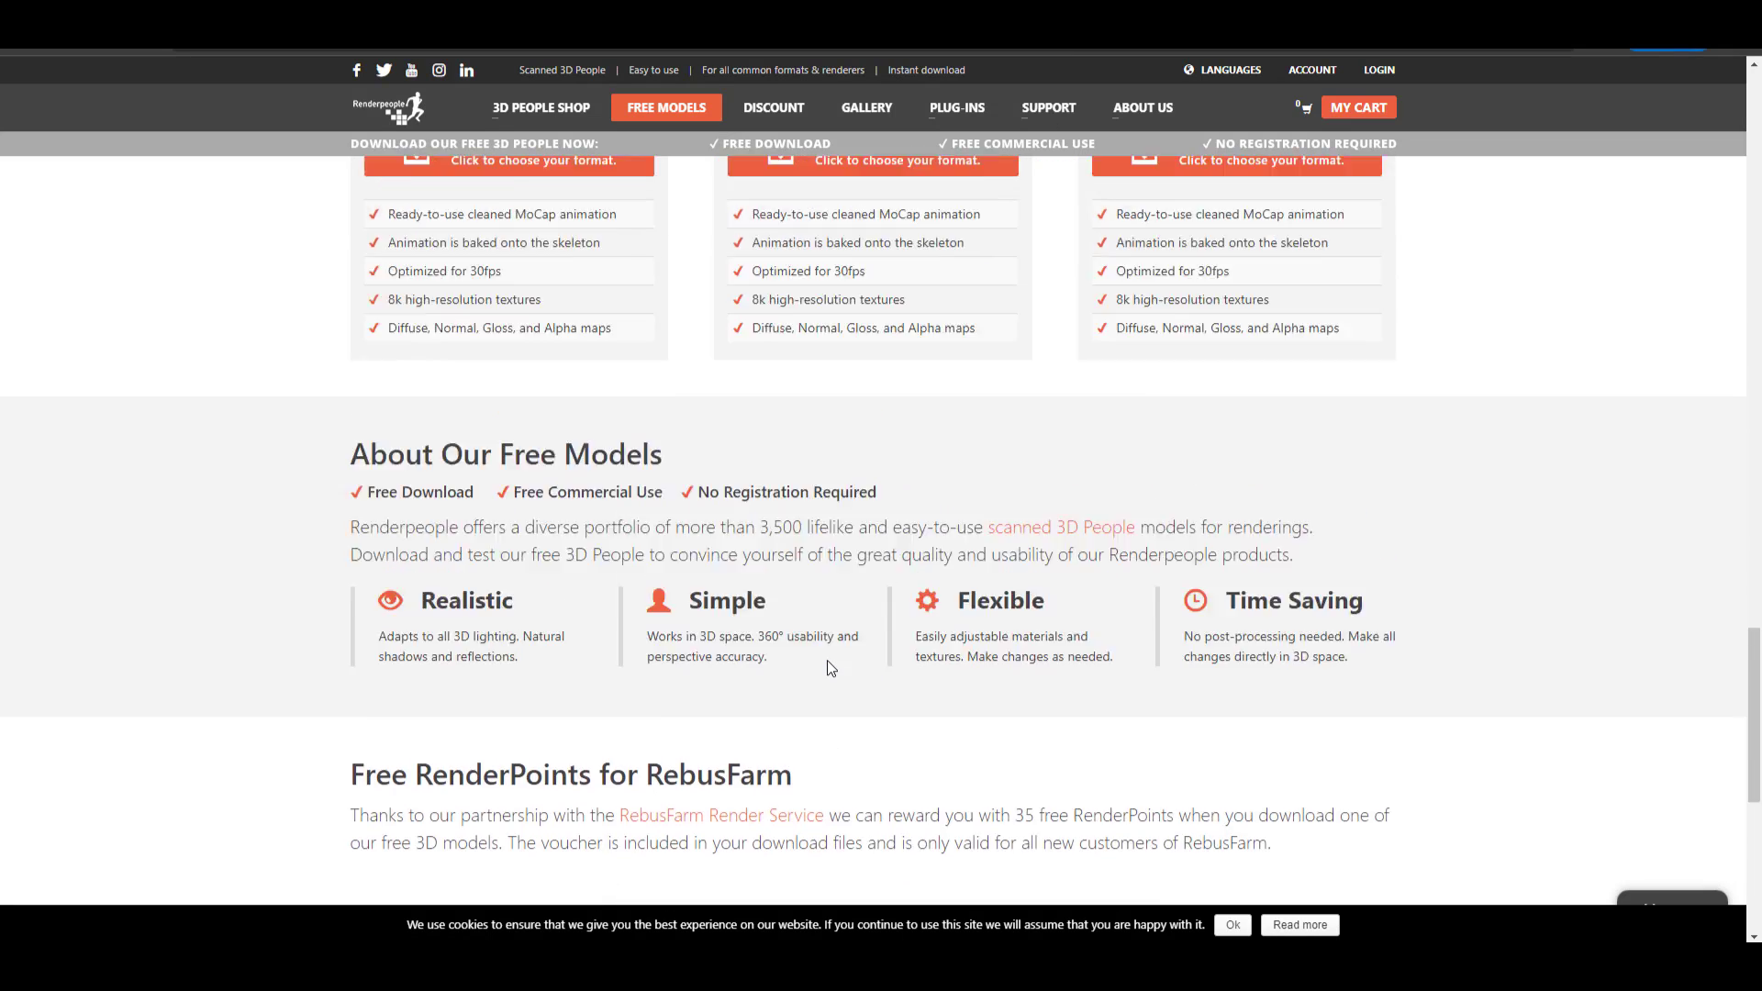
pyautogui.scroll(10, 828, 663)
pyautogui.scroll(-4, 828, 666)
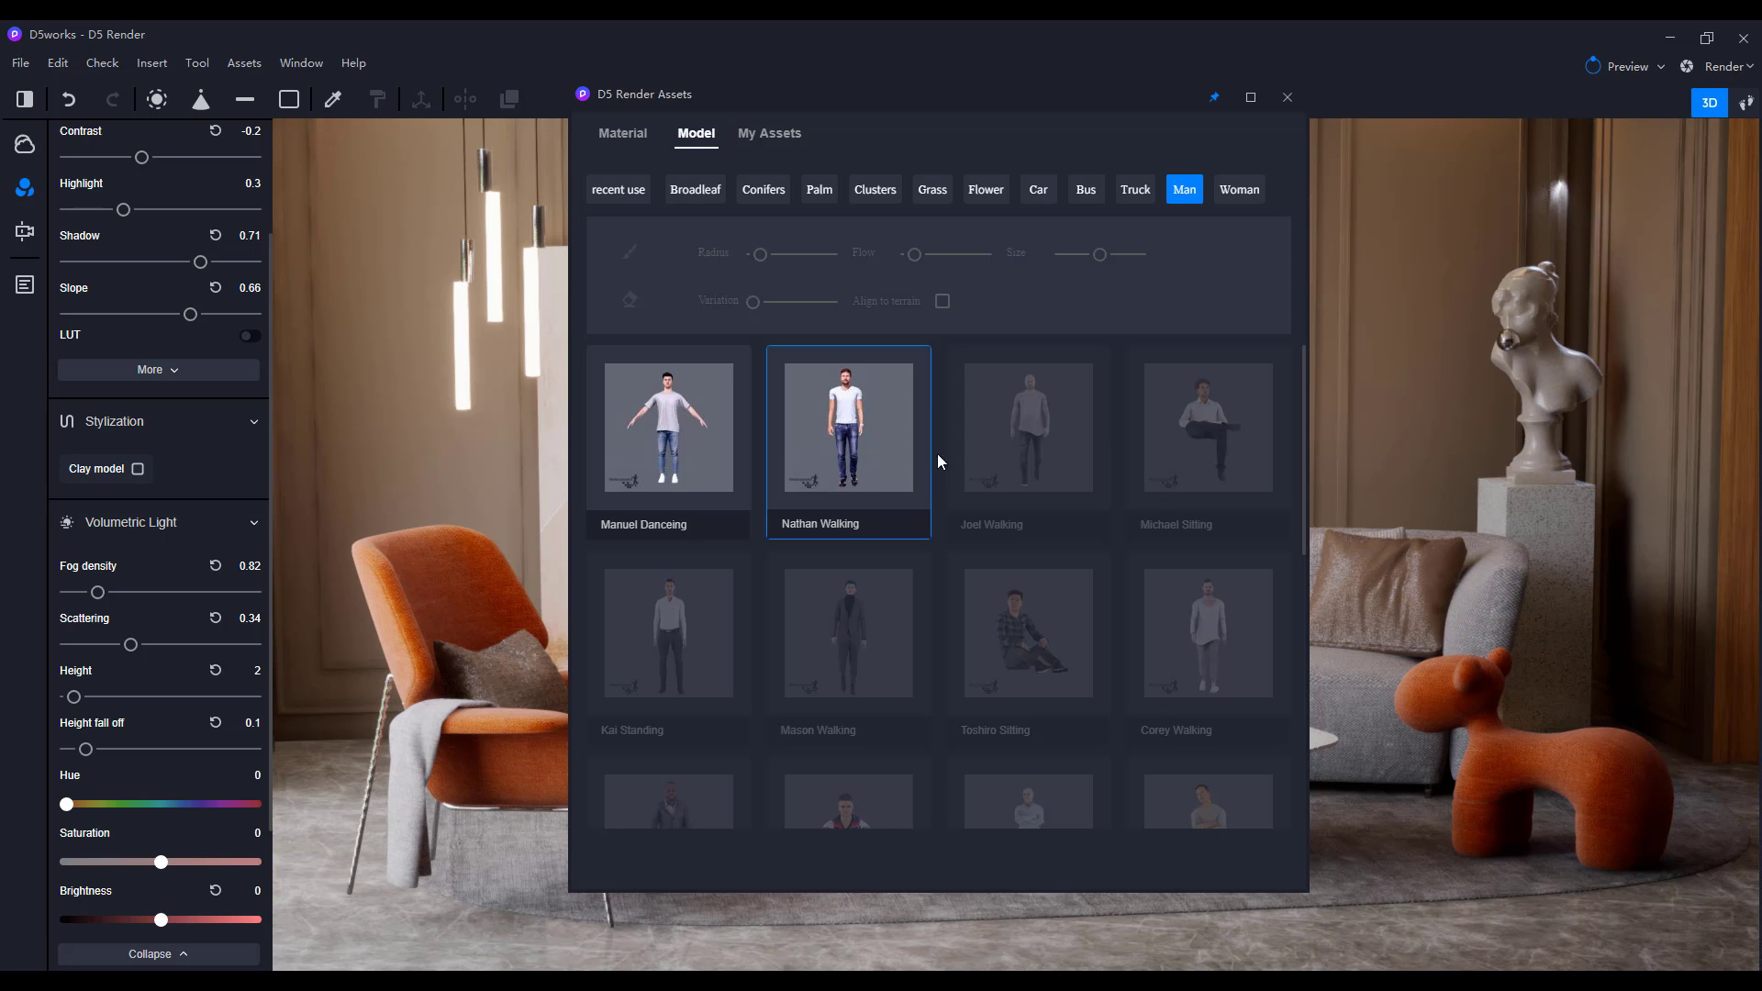
# - Close the asset library, enable LUT and try ModernDystopianAction, DayNight, Desaturate and Desert3
pyautogui.click(1285, 98)
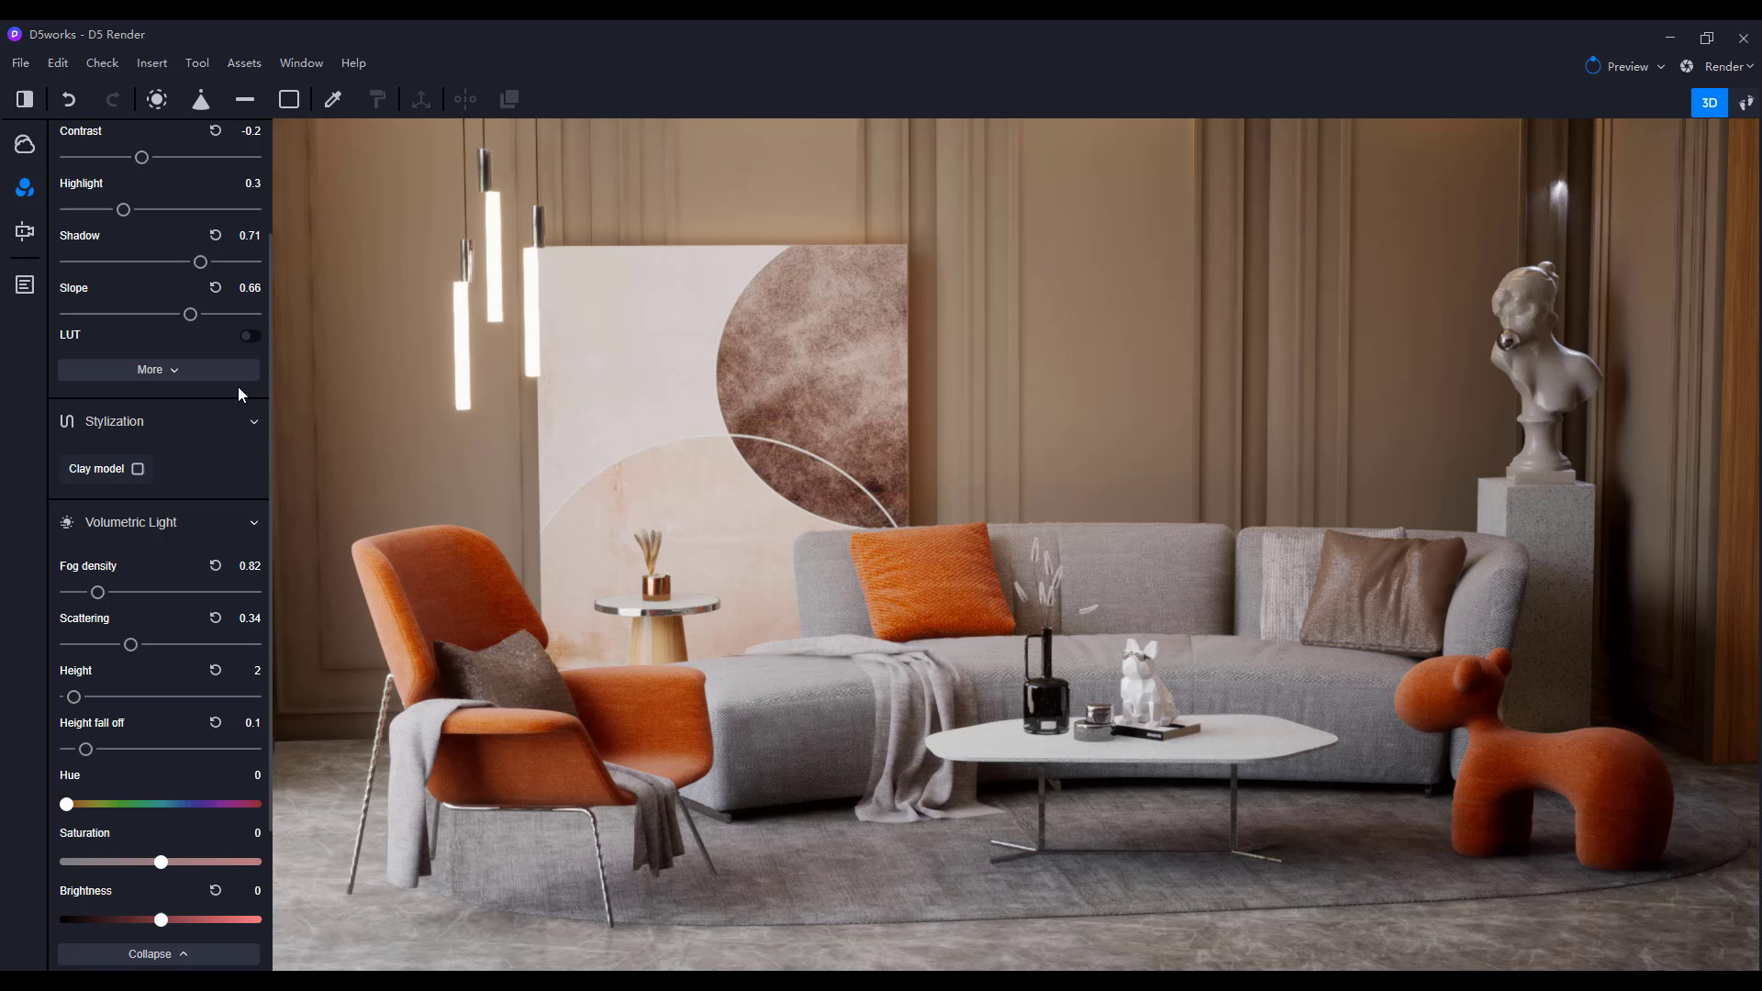
pyautogui.click(250, 335)
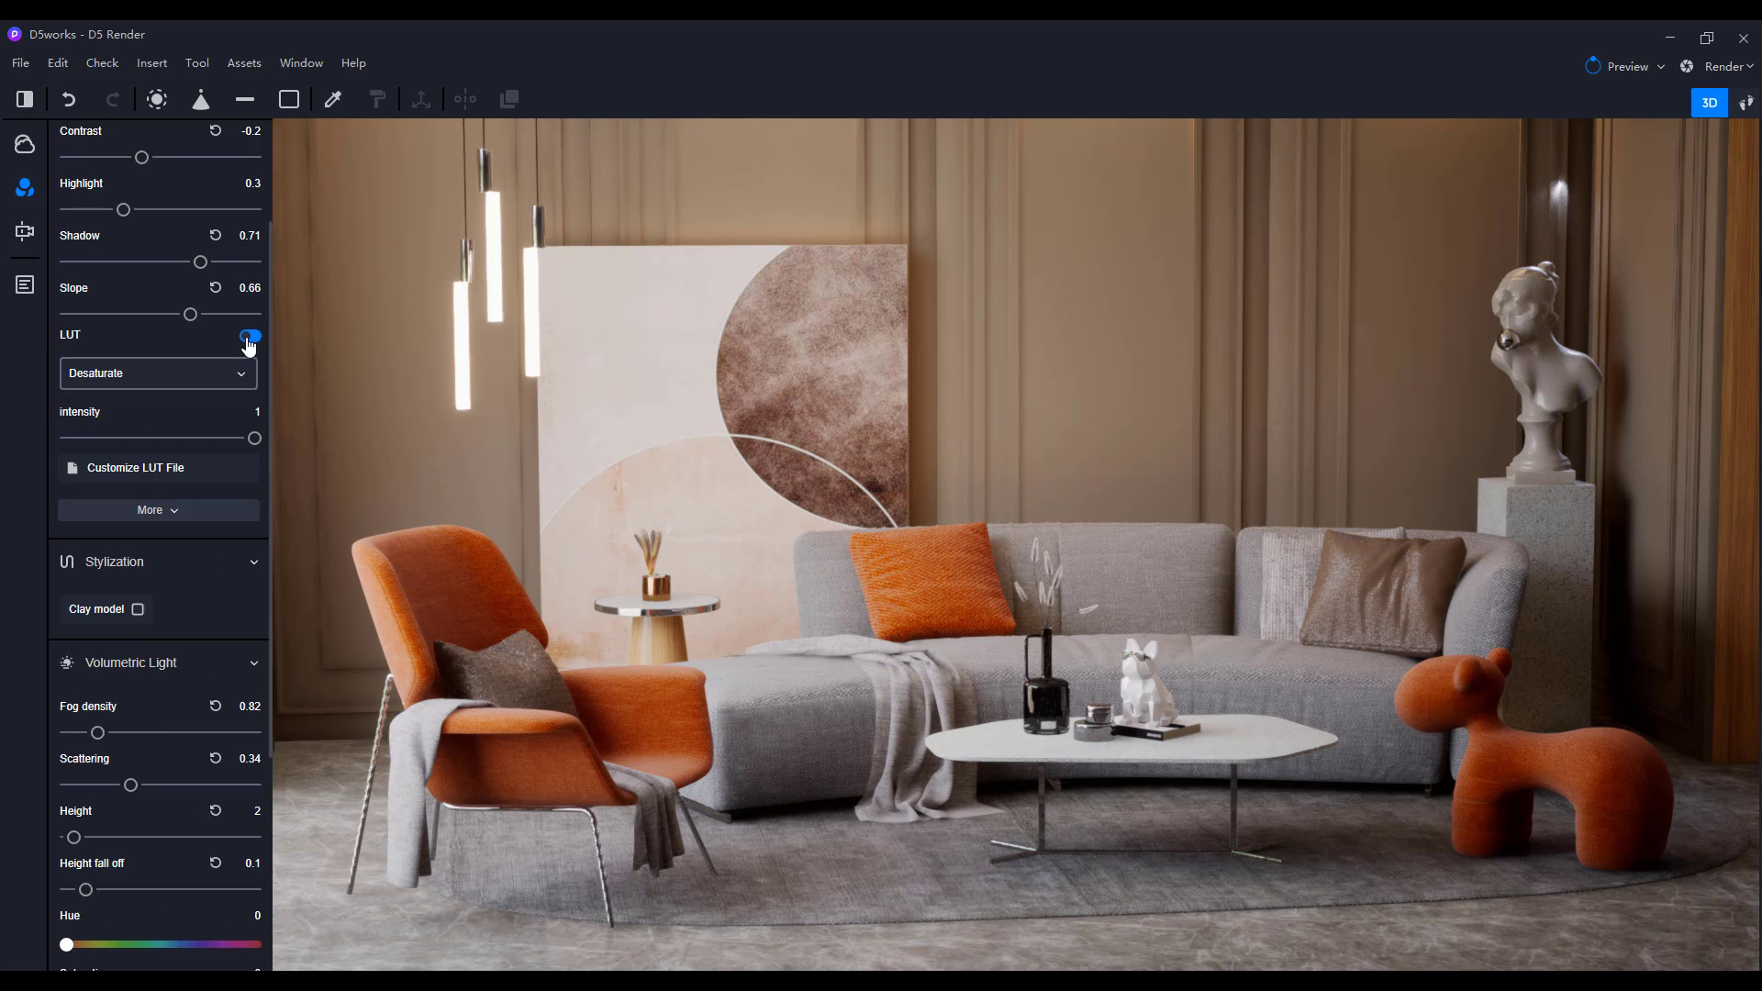
pyautogui.click(188, 376)
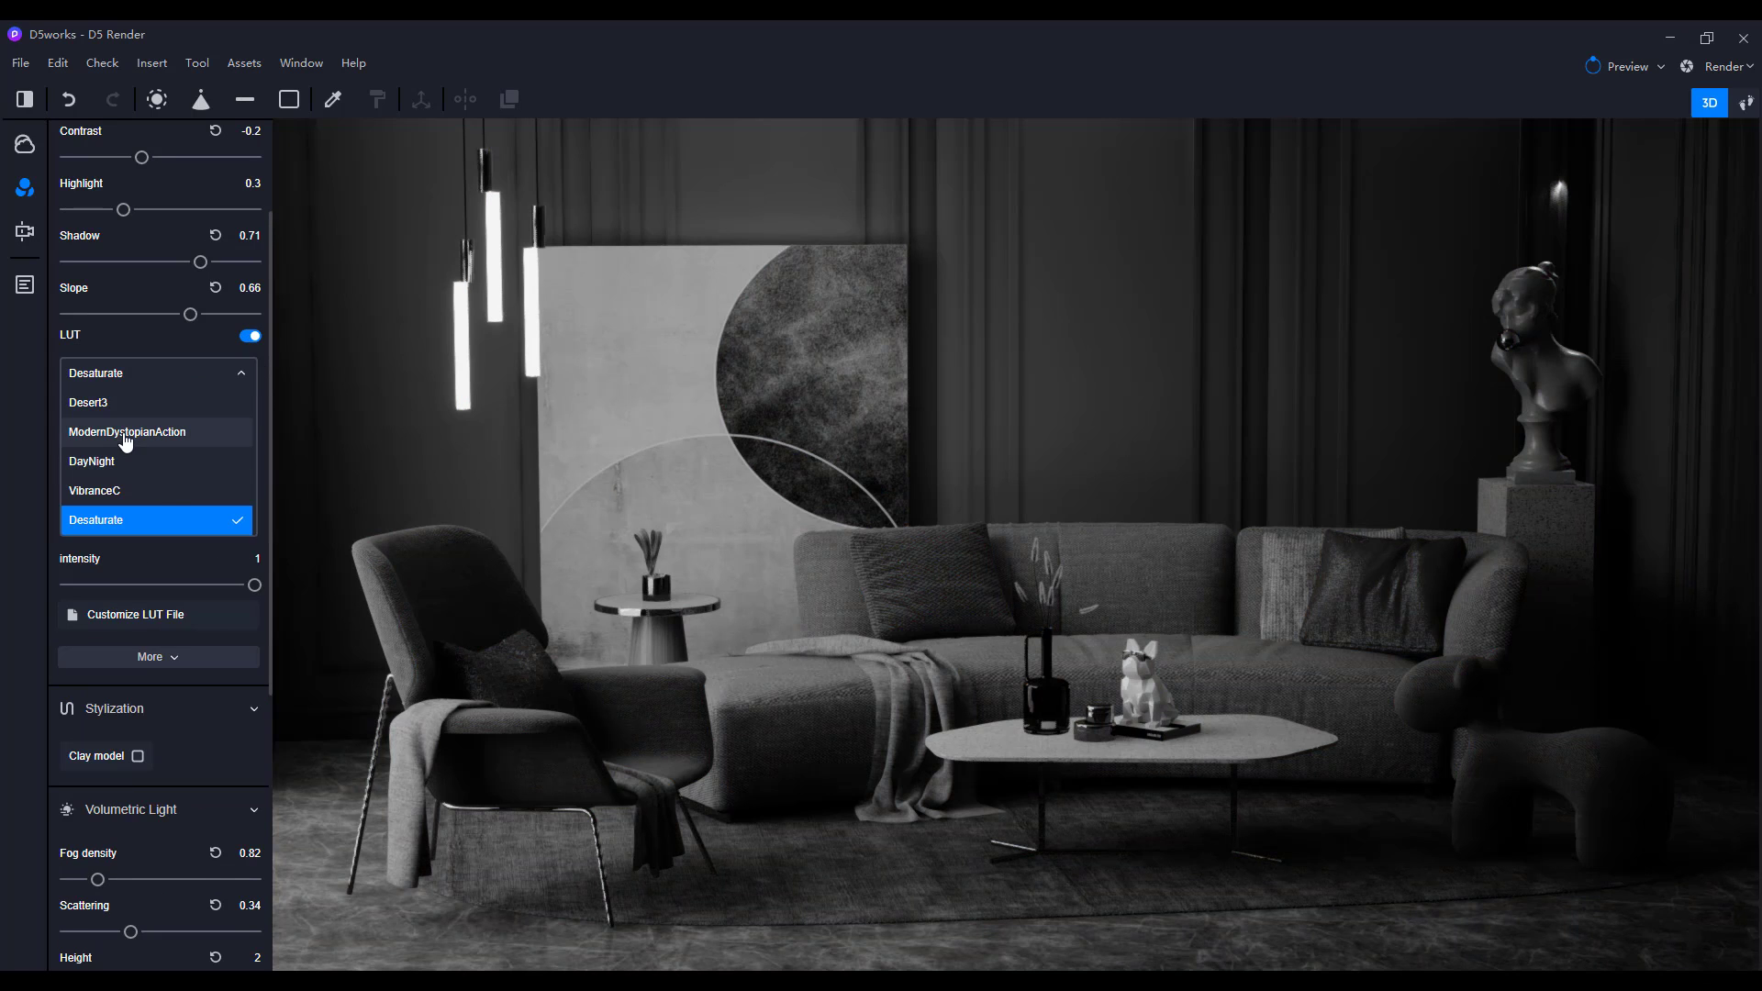
pyautogui.click(128, 432)
pyautogui.click(156, 376)
pyautogui.click(149, 462)
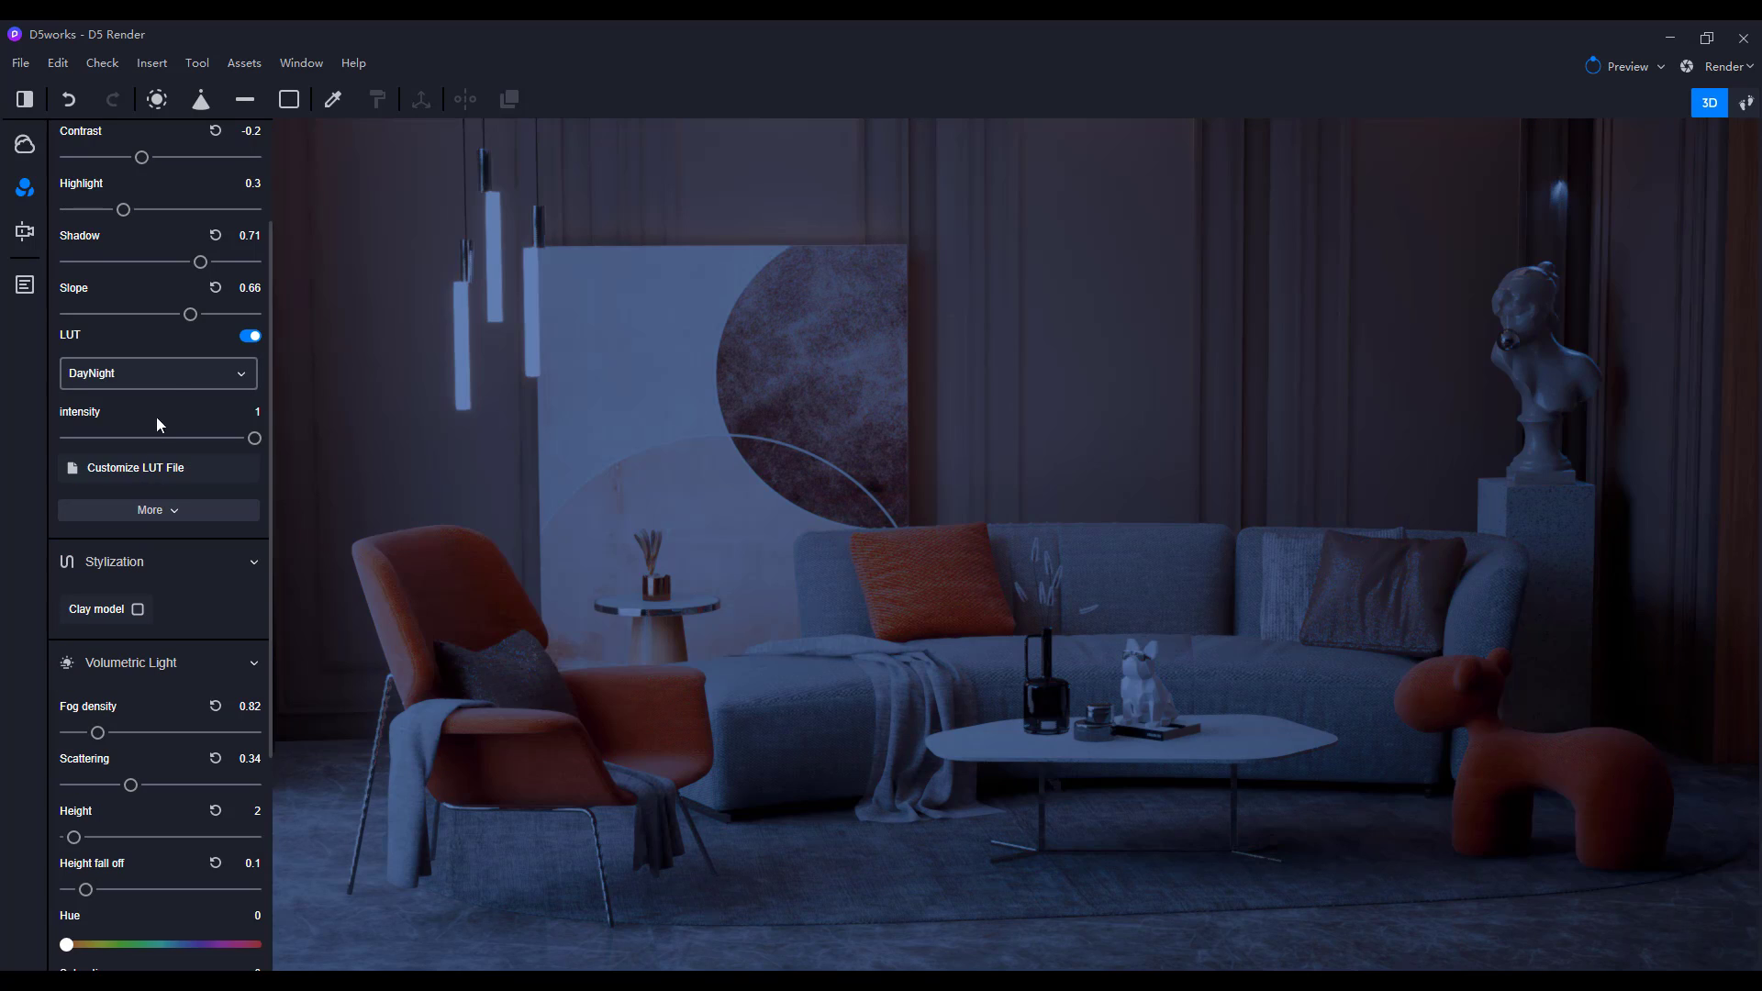
pyautogui.click(160, 374)
pyautogui.click(115, 520)
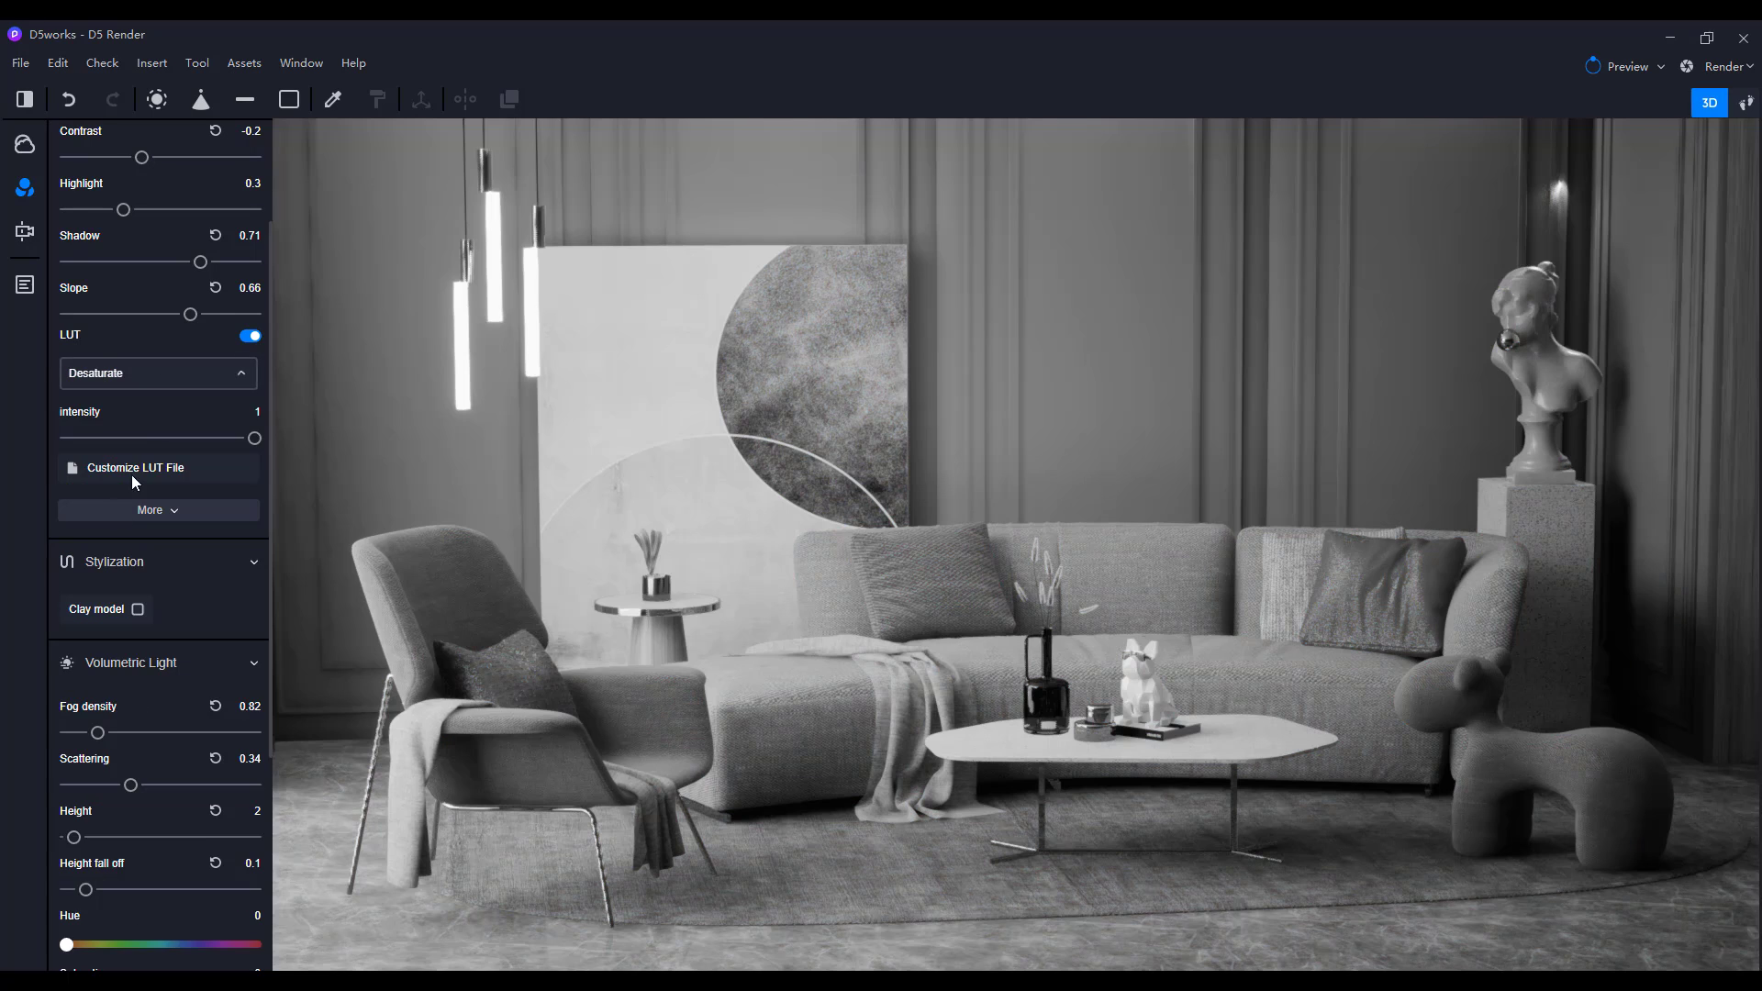
pyautogui.click(137, 374)
pyautogui.click(146, 404)
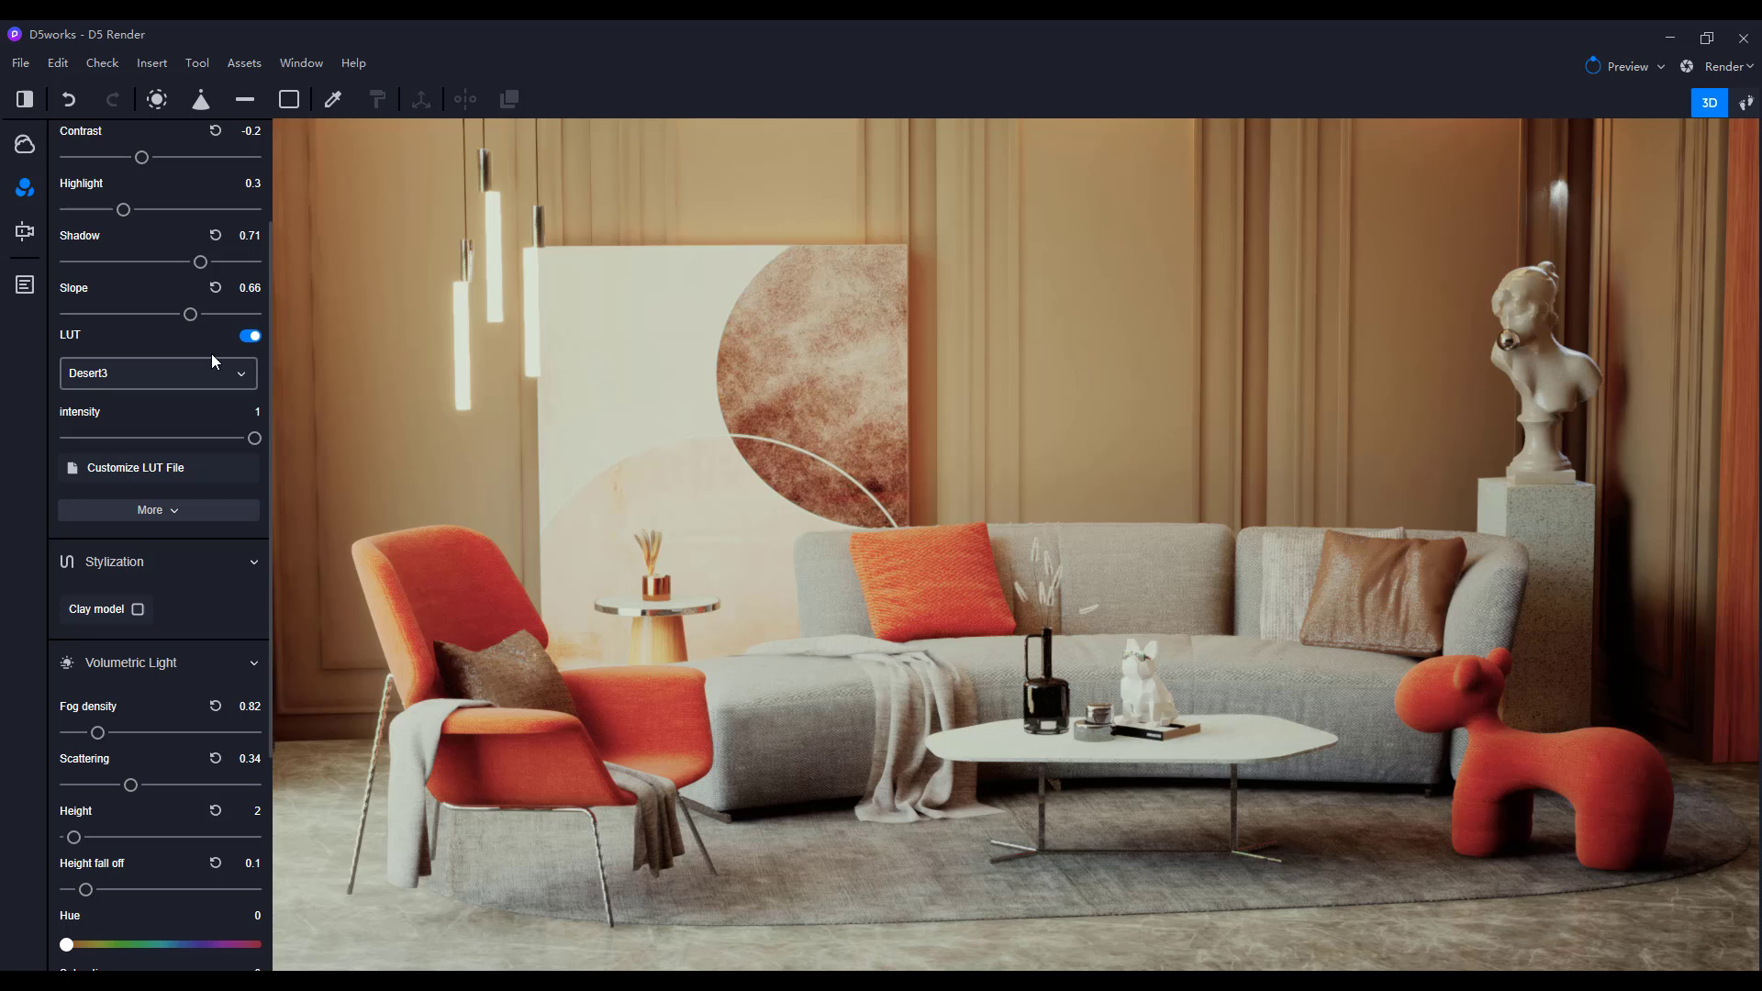
# - Switch LUT grading off and rotate the camera slightly around the room
pyautogui.click(250, 336)
pyautogui.moveTo(879, 668); pyautogui.dragTo(895, 588, button='right')
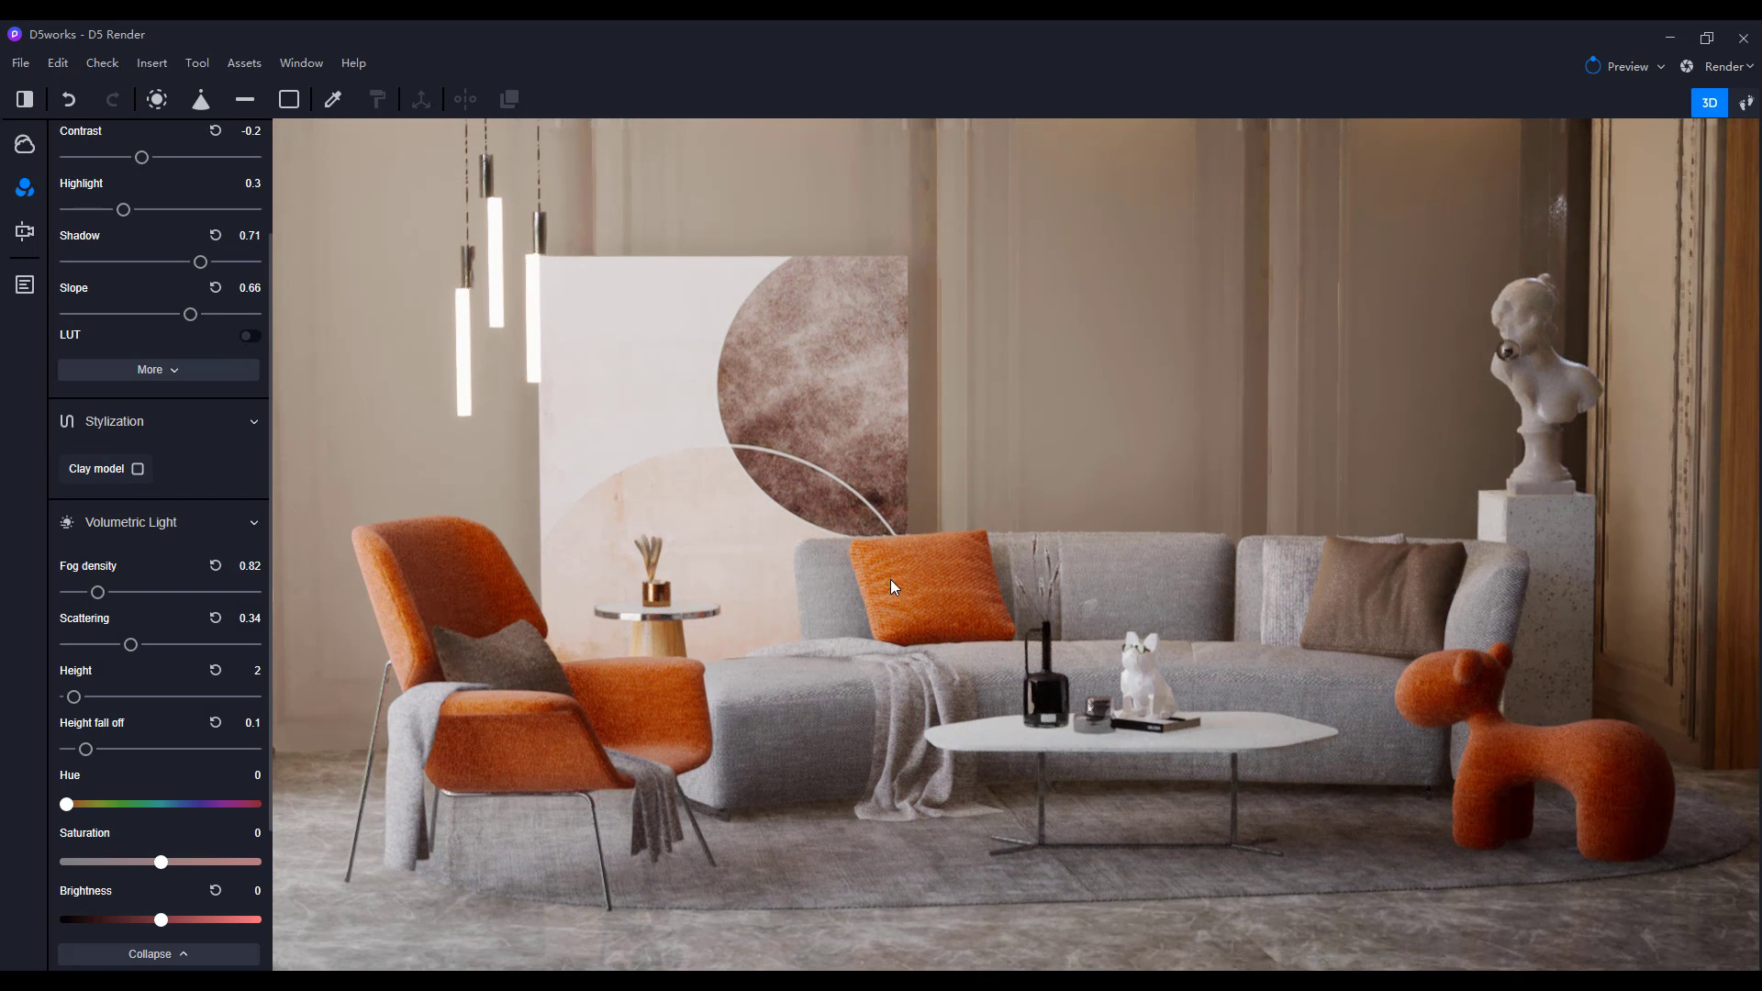
pyautogui.moveTo(905, 719); pyautogui.dragTo(966, 746, button='right')
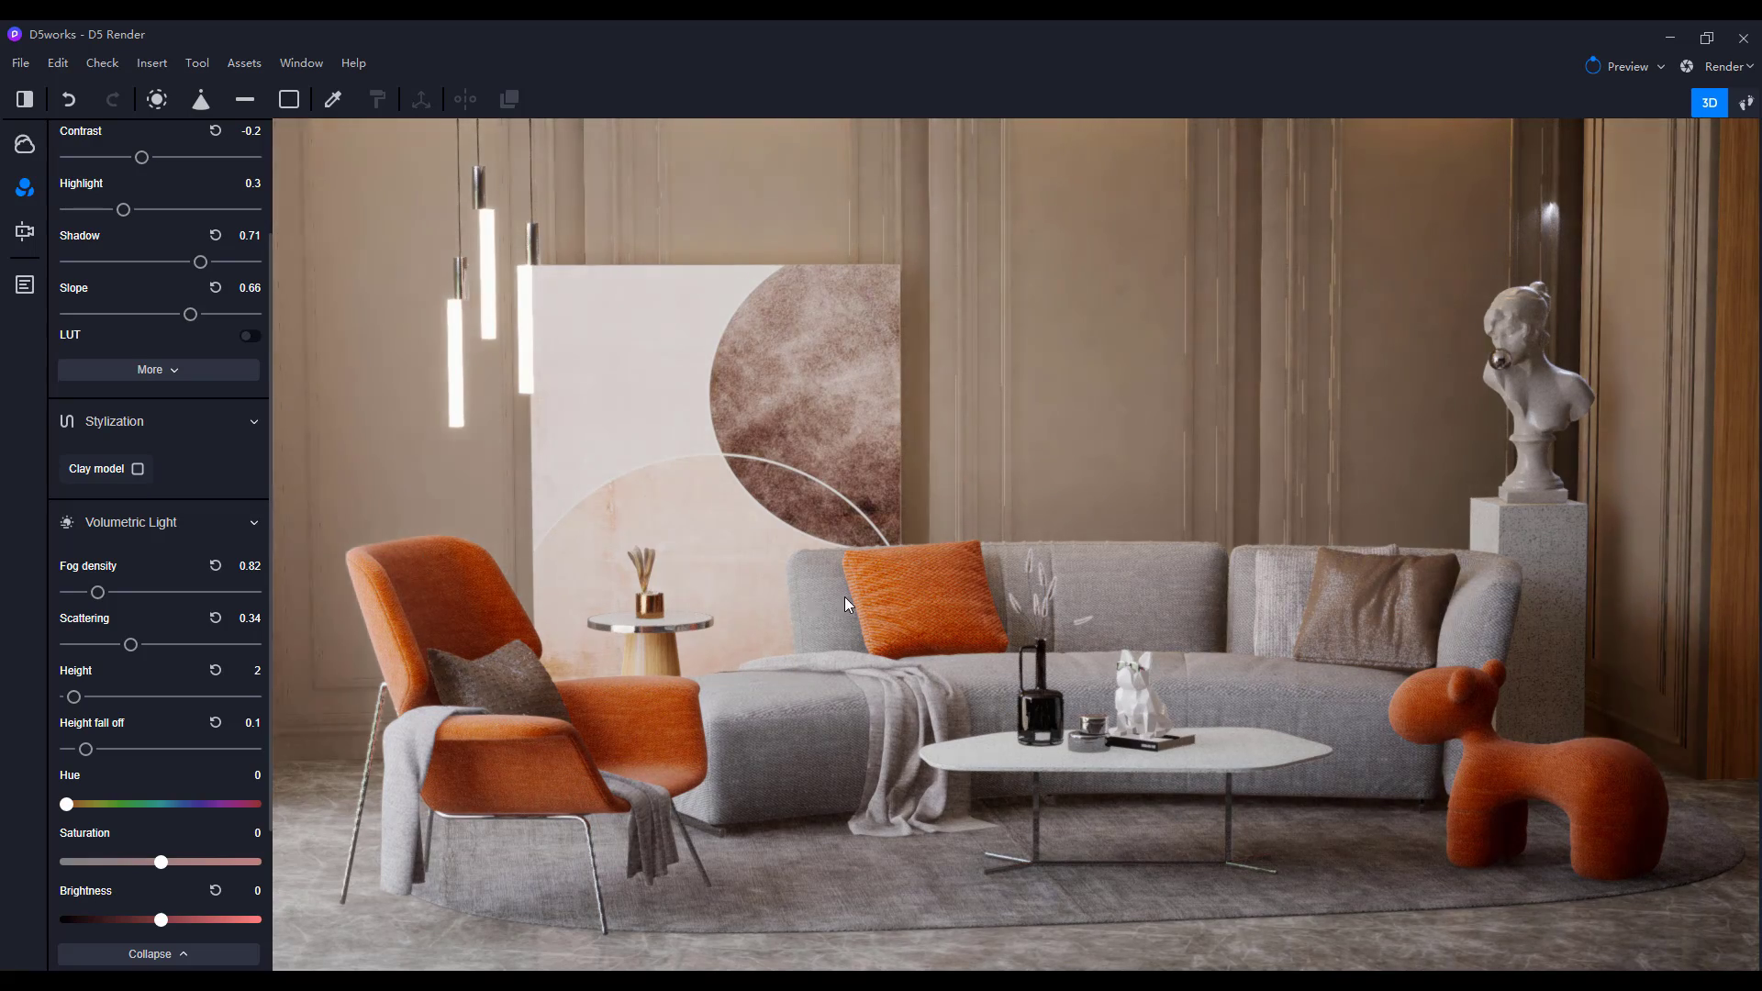
pyautogui.moveTo(844, 597); pyautogui.dragTo(727, 573, button='right')
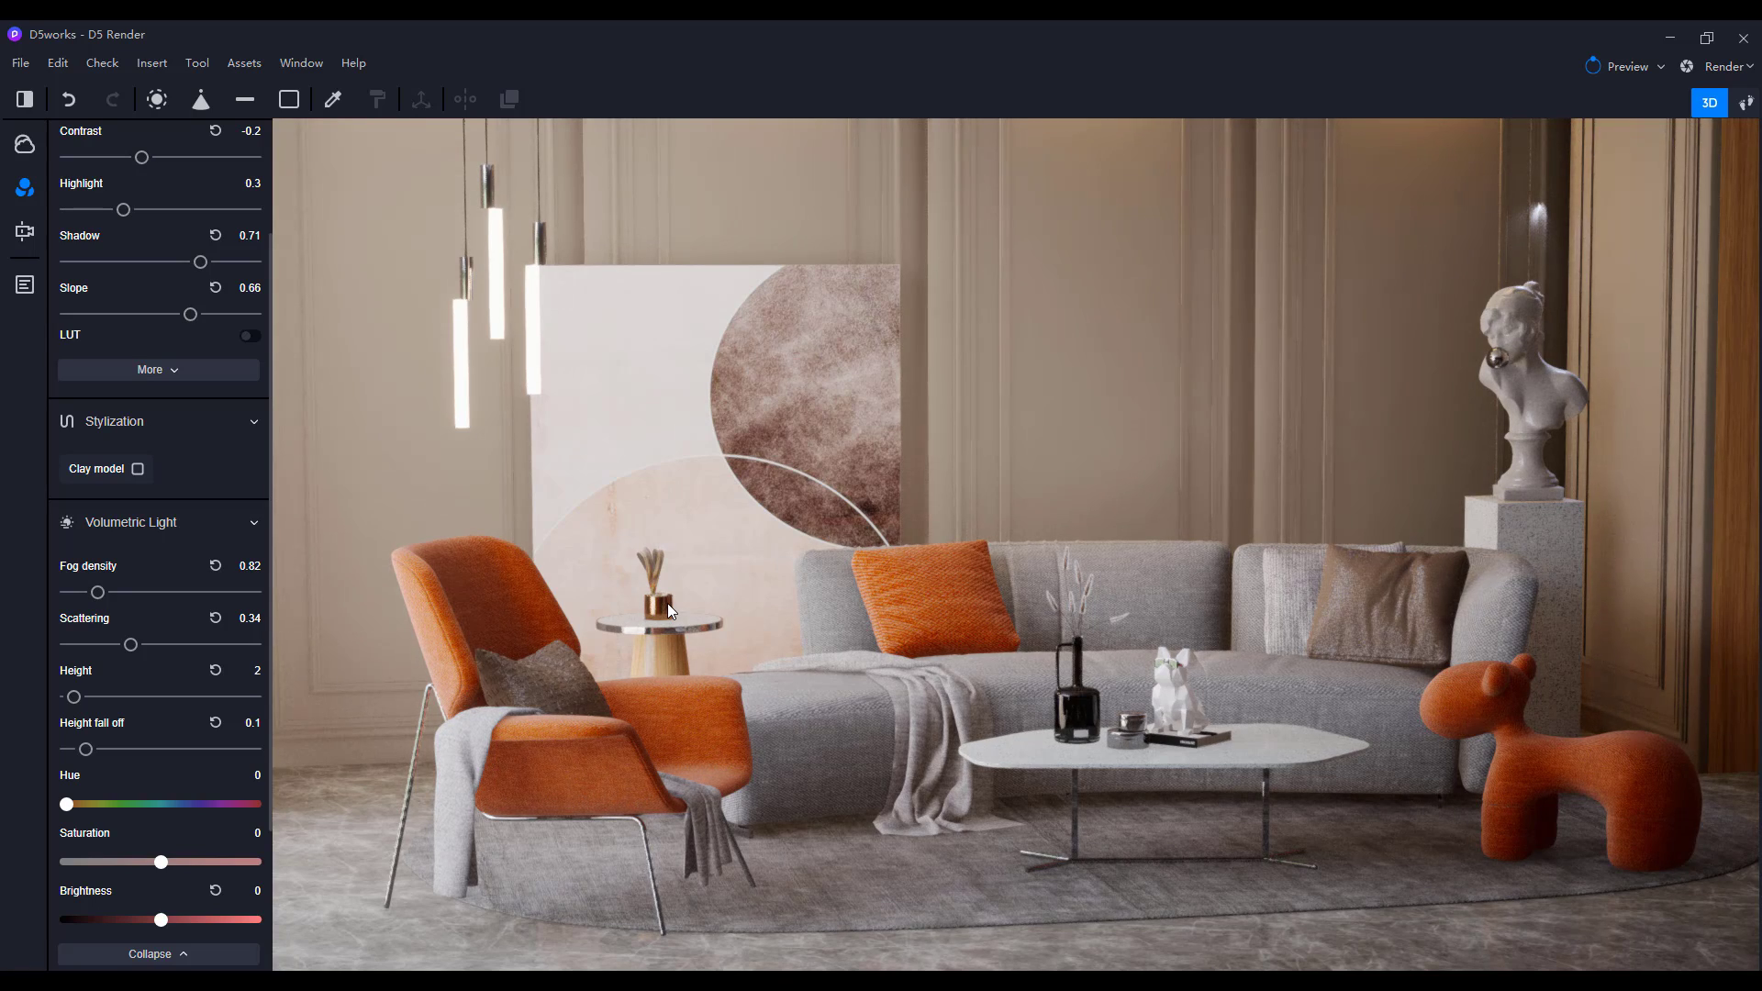
# - Turn on the Clay model stylization and move the camera in toward the armchair
pyautogui.click(138, 469)
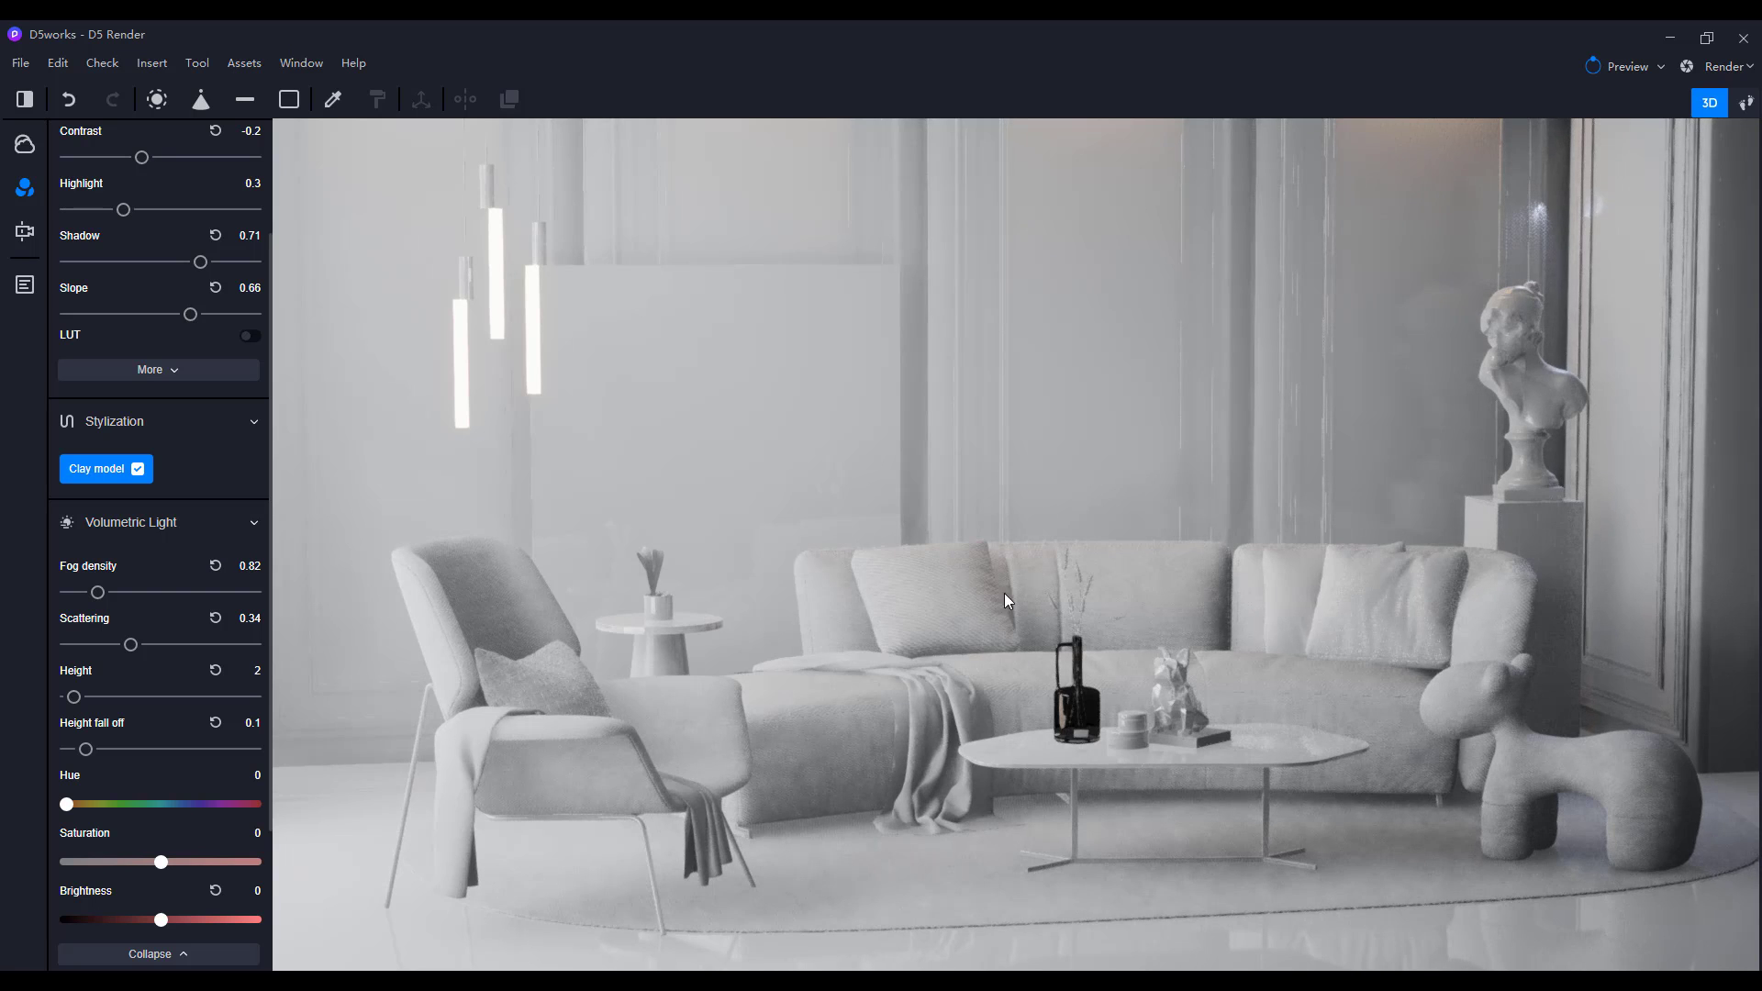
pyautogui.moveTo(1054, 621)
pyautogui.mouseDown(button='right')
pyautogui.moveTo(735, 610)
pyautogui.moveTo(492, 637)
pyautogui.moveTo(1035, 647)
pyautogui.mouseUp(button='right')
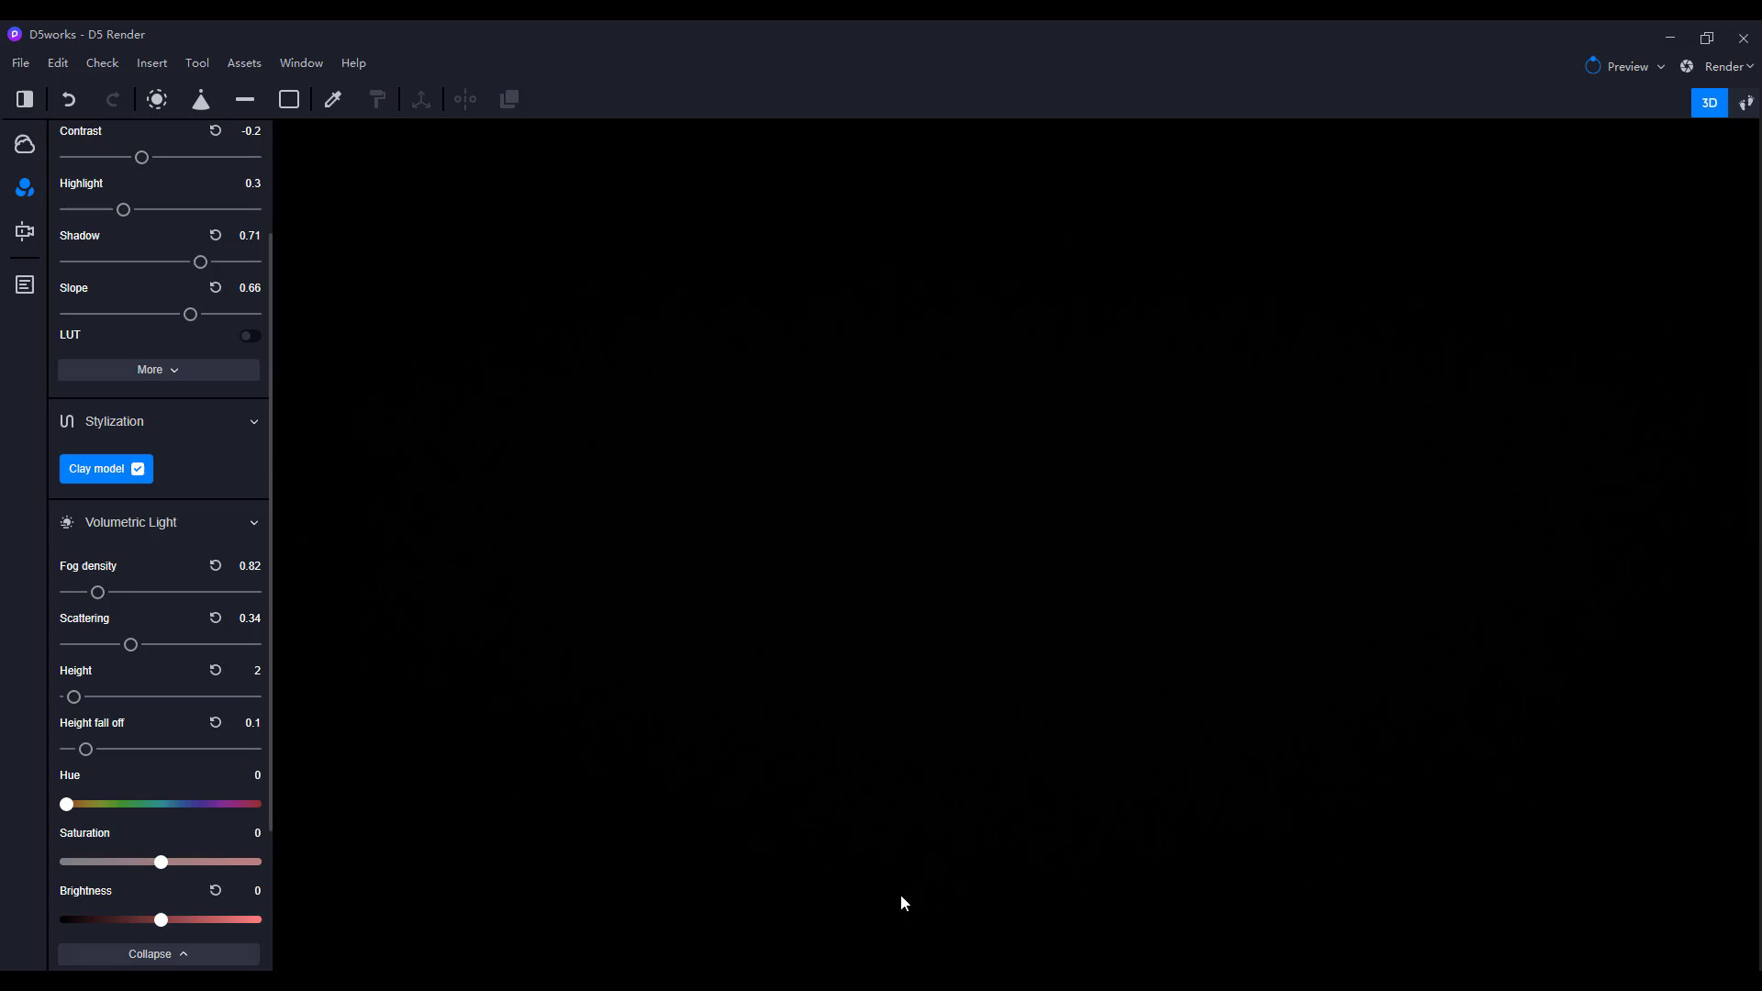
pyautogui.moveTo(901, 894); pyautogui.dragTo(1130, 657, button='right')
pyautogui.scroll(5, 994, 727)
pyautogui.scroll(-5, 938, 696)
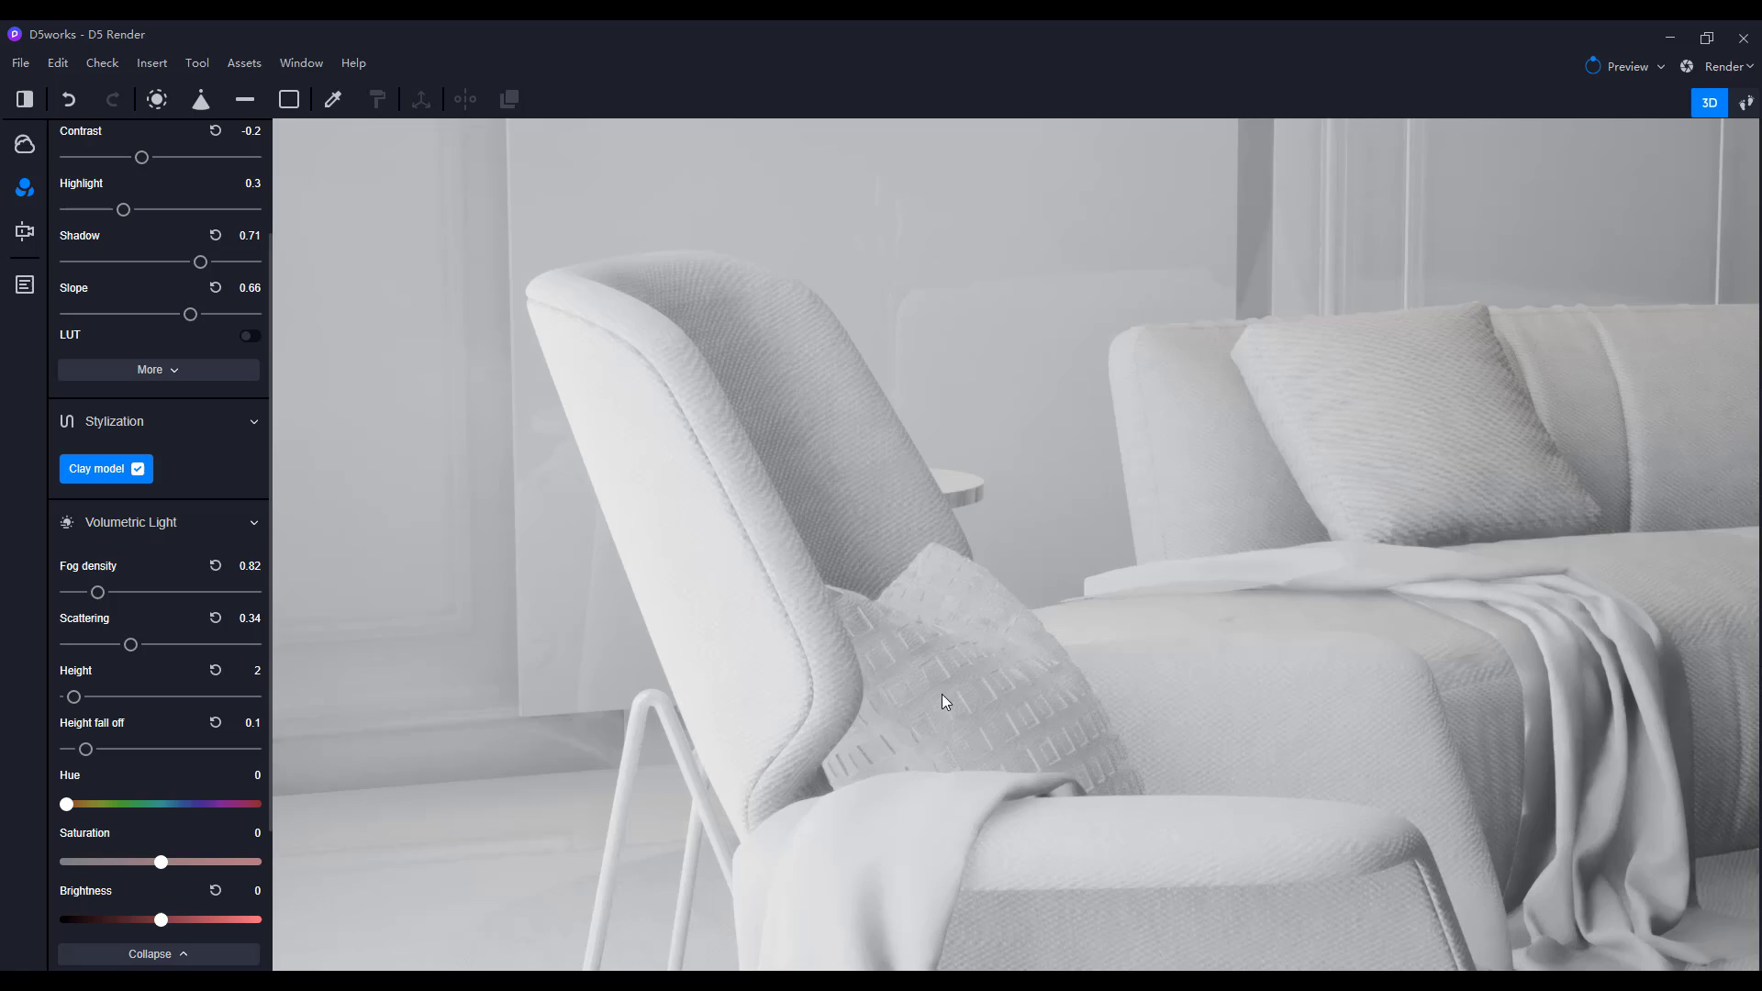
pyautogui.scroll(5, 940, 698)
pyautogui.scroll(5, 900, 695)
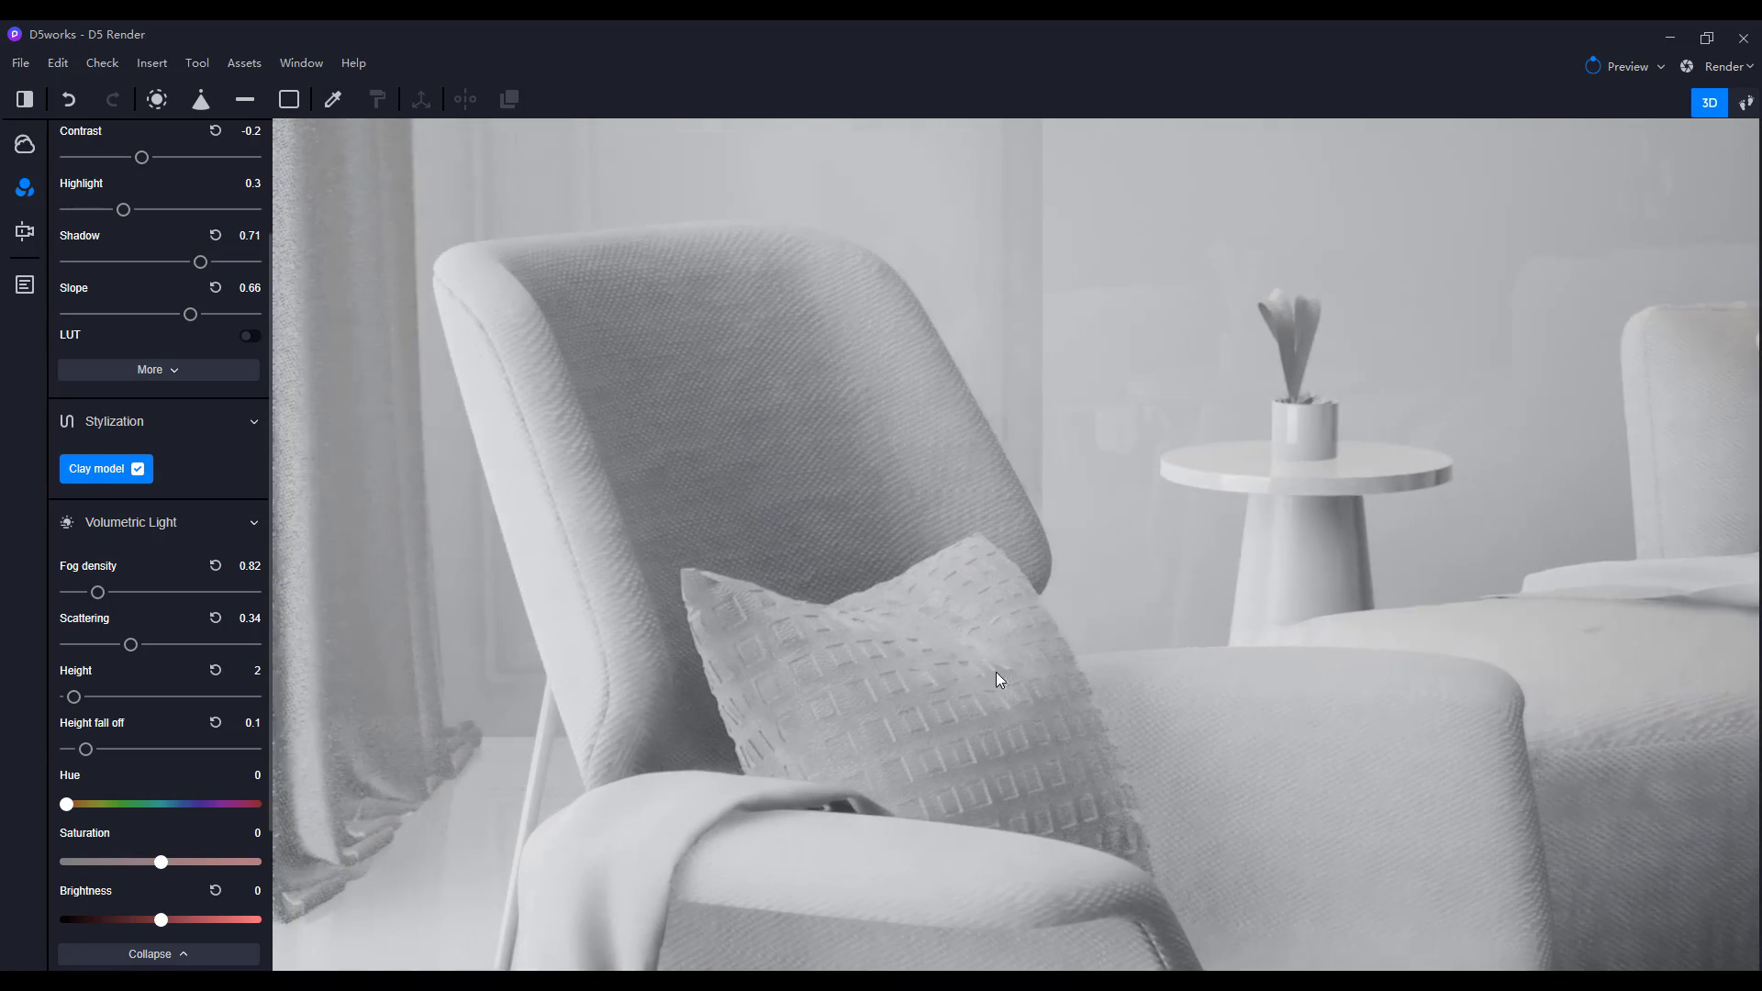
pyautogui.scroll(3, 995, 604)
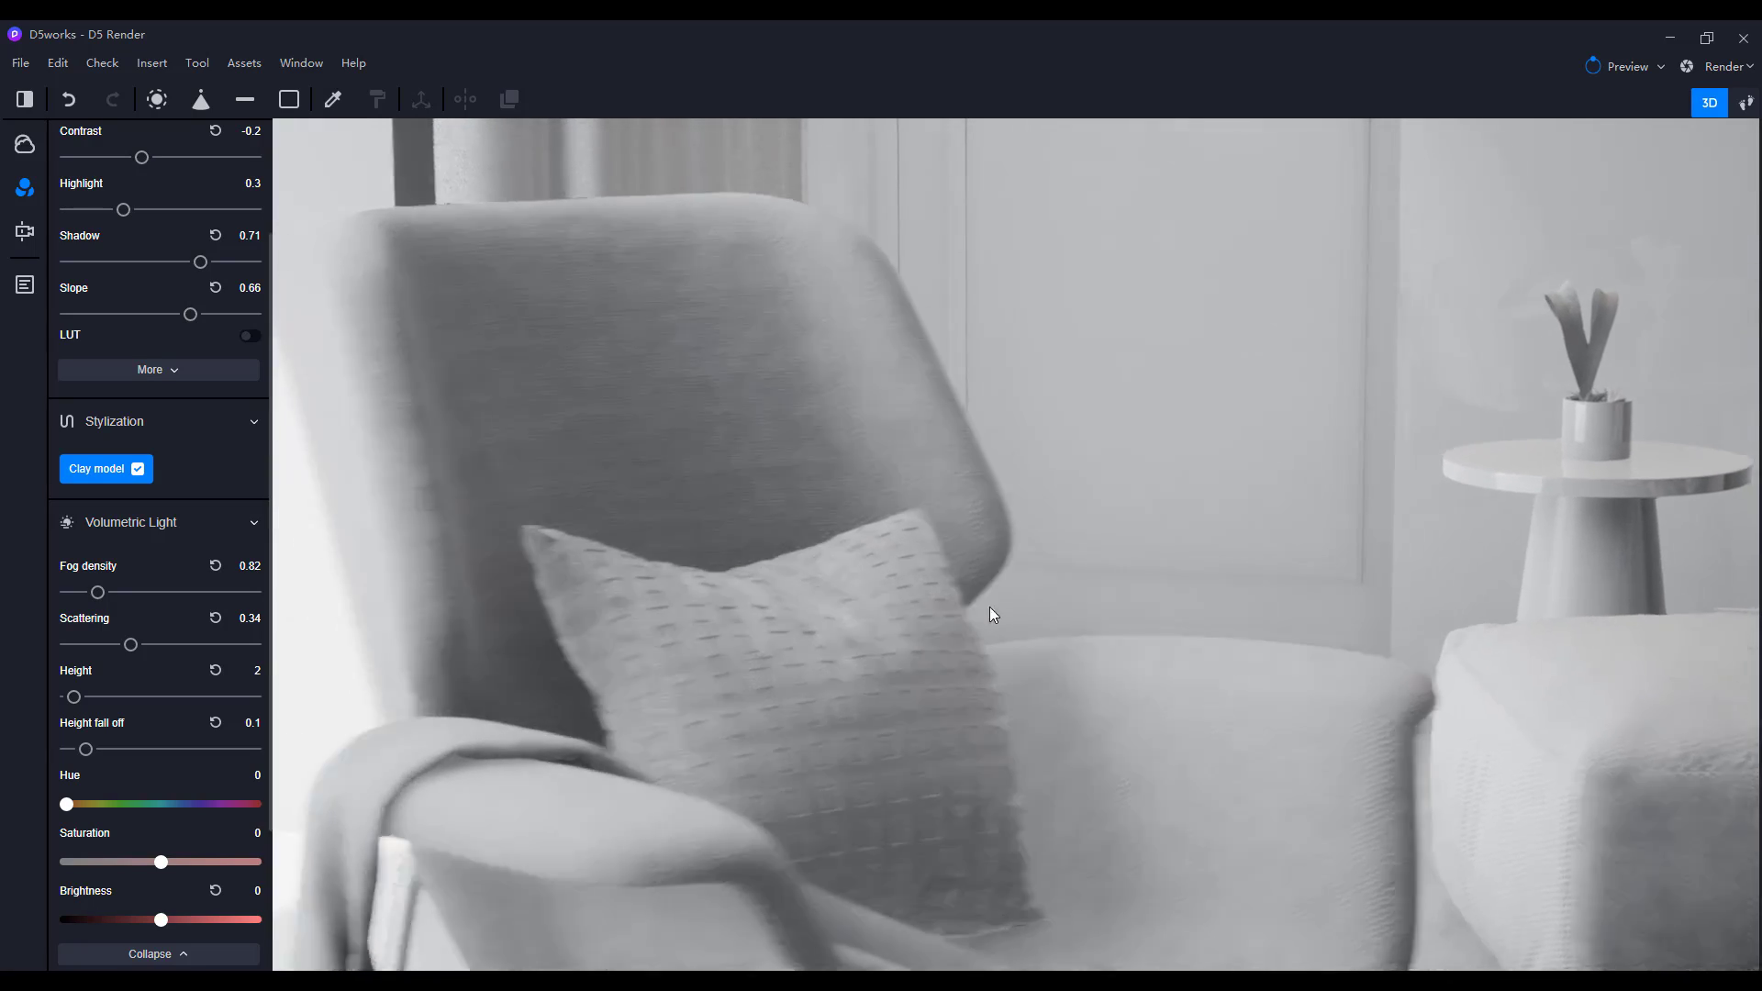
# - Turn Clay model off to restore materials and orbit around the orange armchair
pyautogui.click(137, 470)
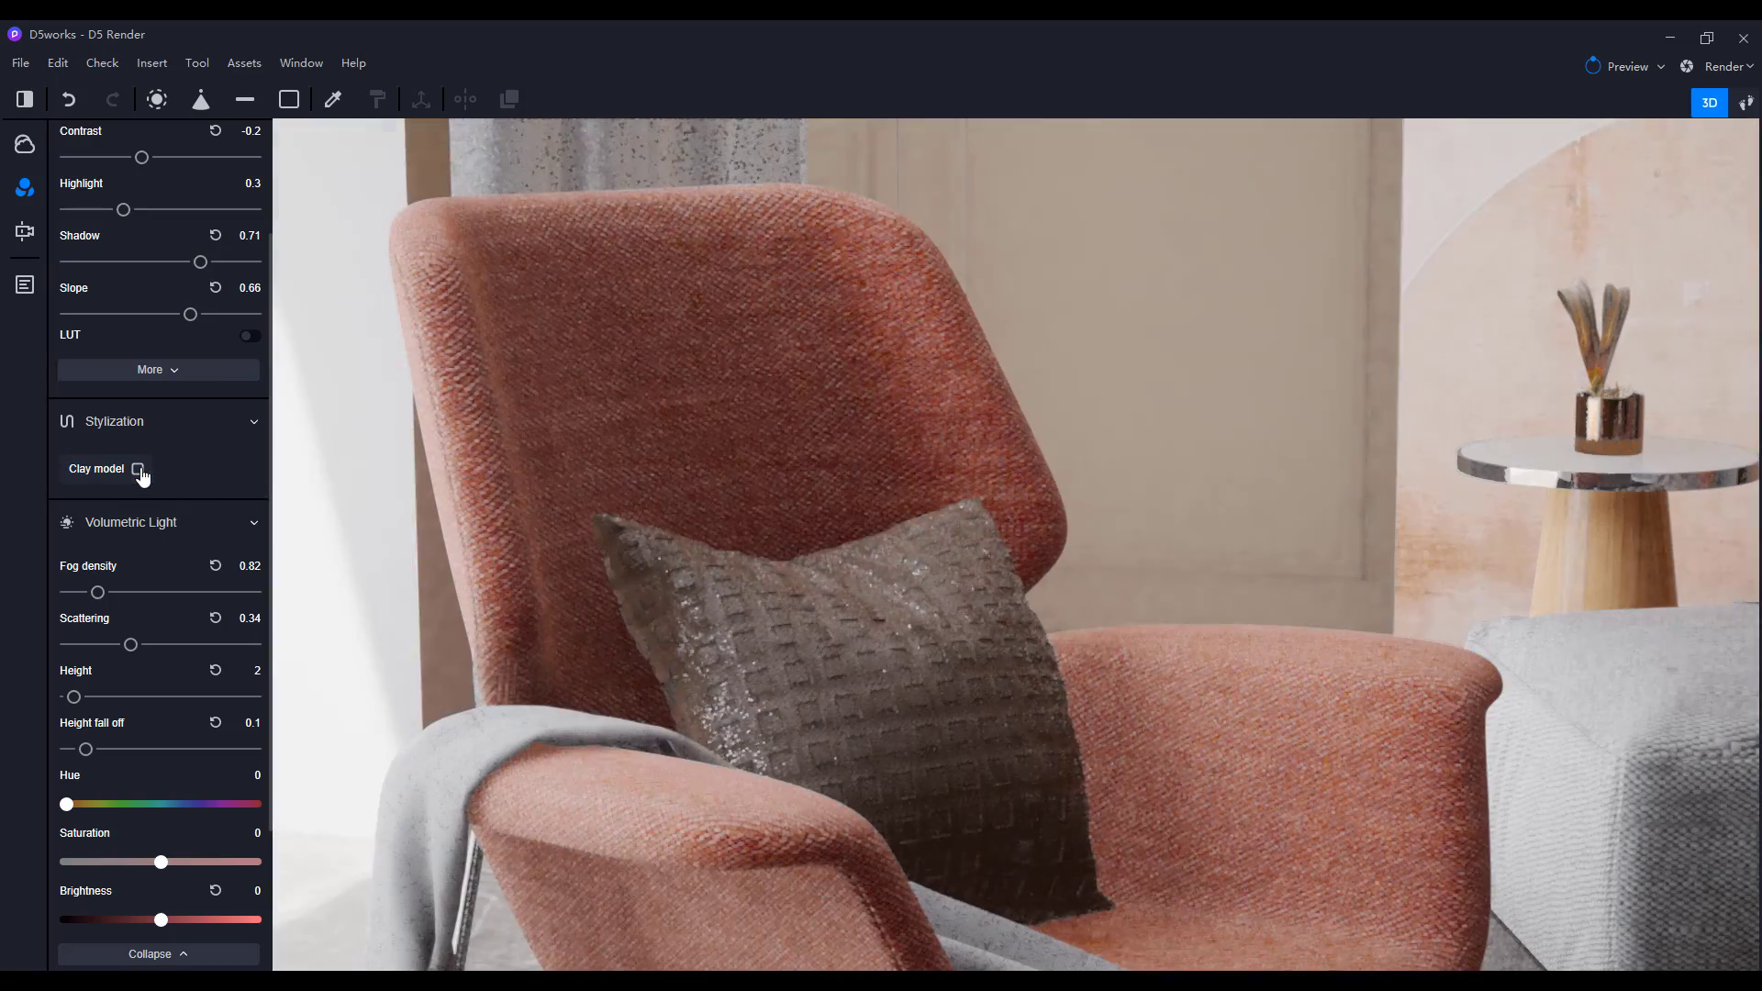
pyautogui.scroll(-6, 1033, 690)
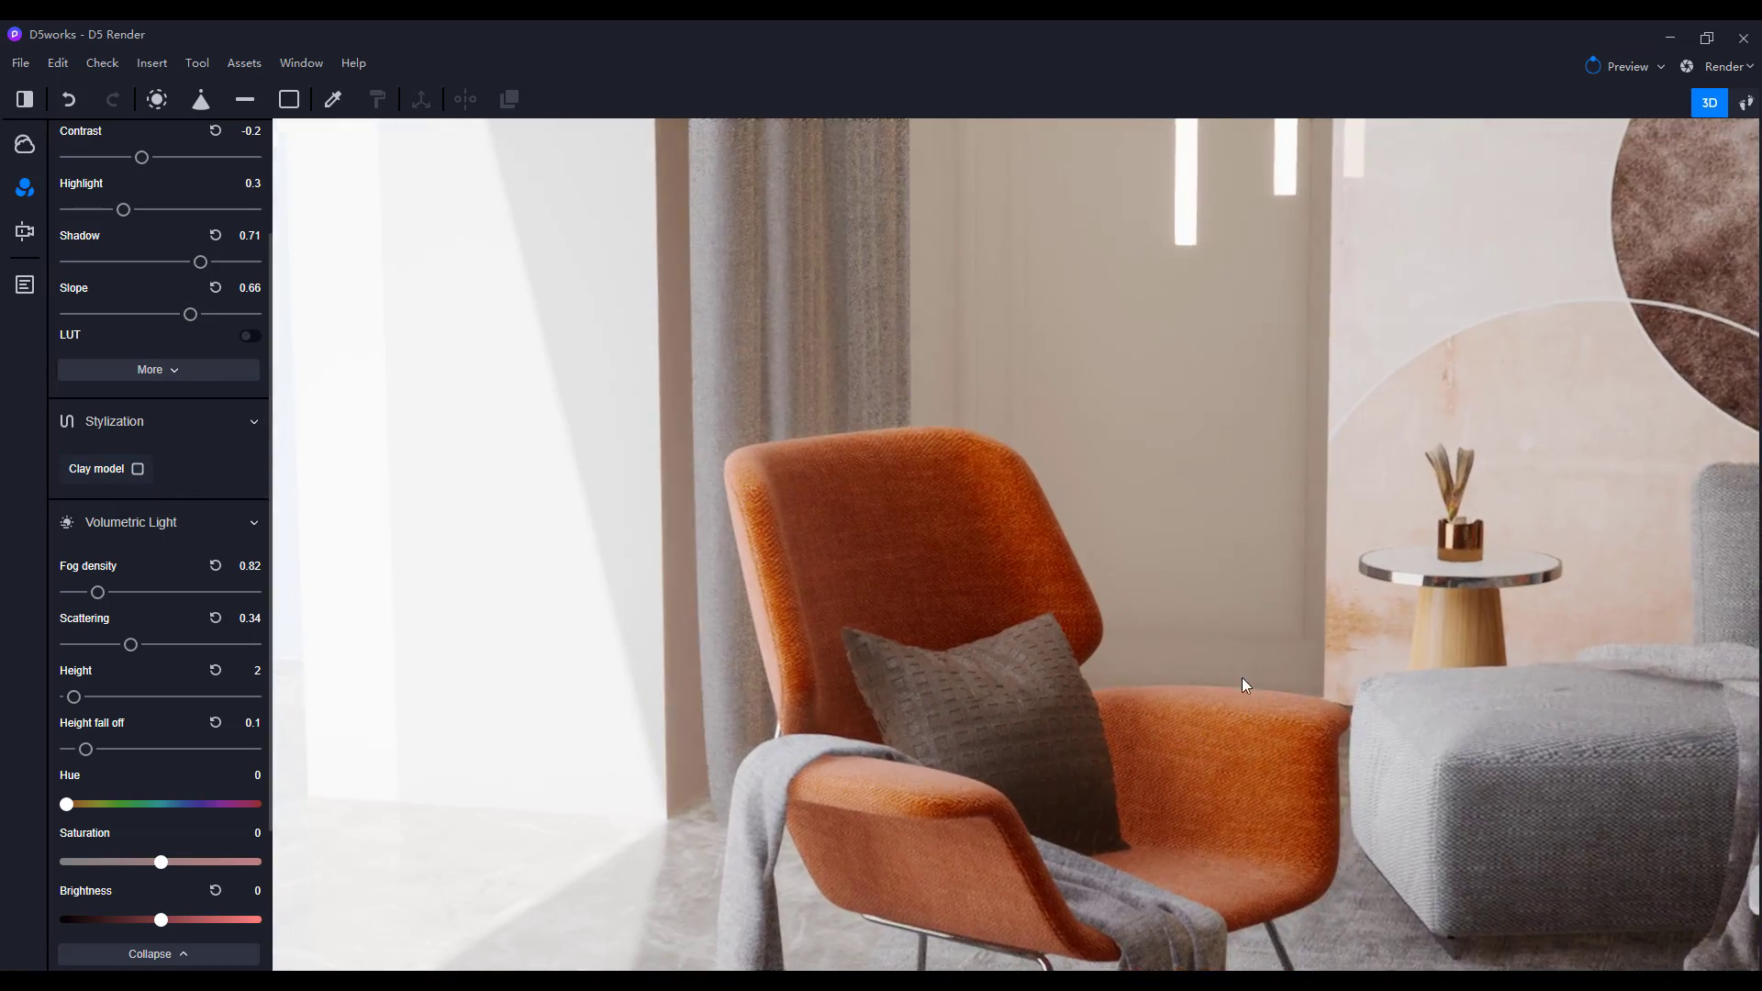
pyautogui.moveTo(1242, 684); pyautogui.dragTo(879, 613, button='middle')
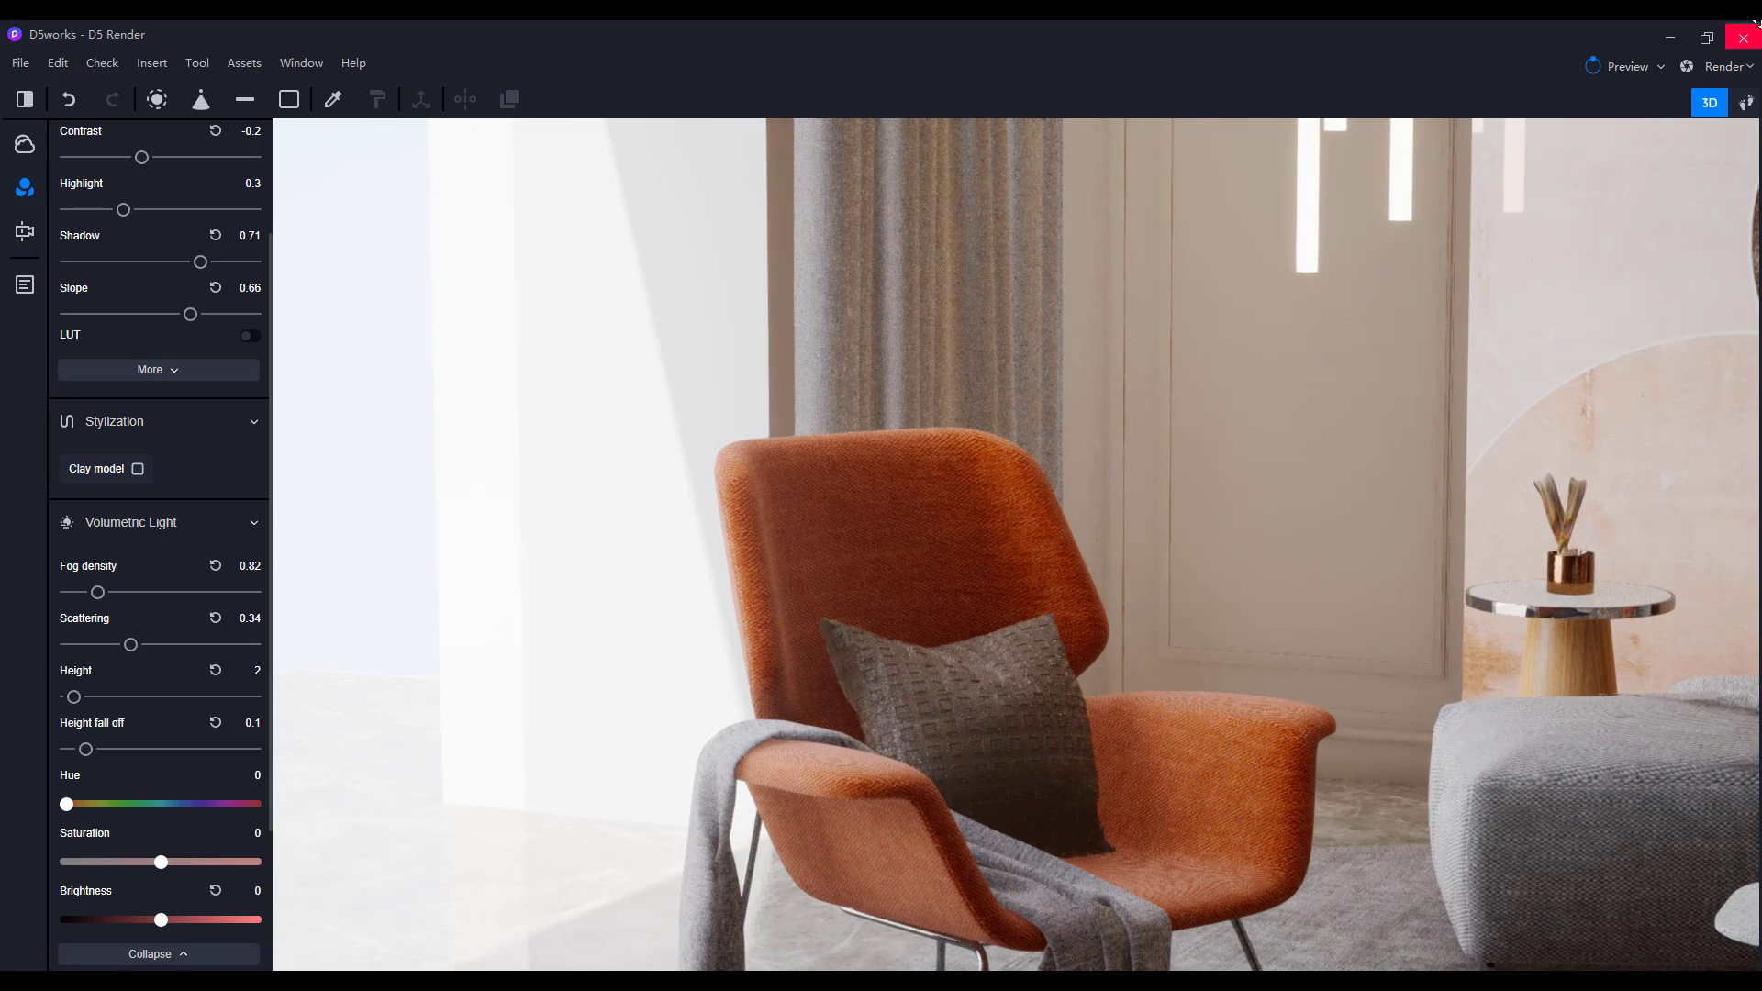
# - Switch the render output to Video and delete all three existing clips from the timeline
pyautogui.click(1741, 71)
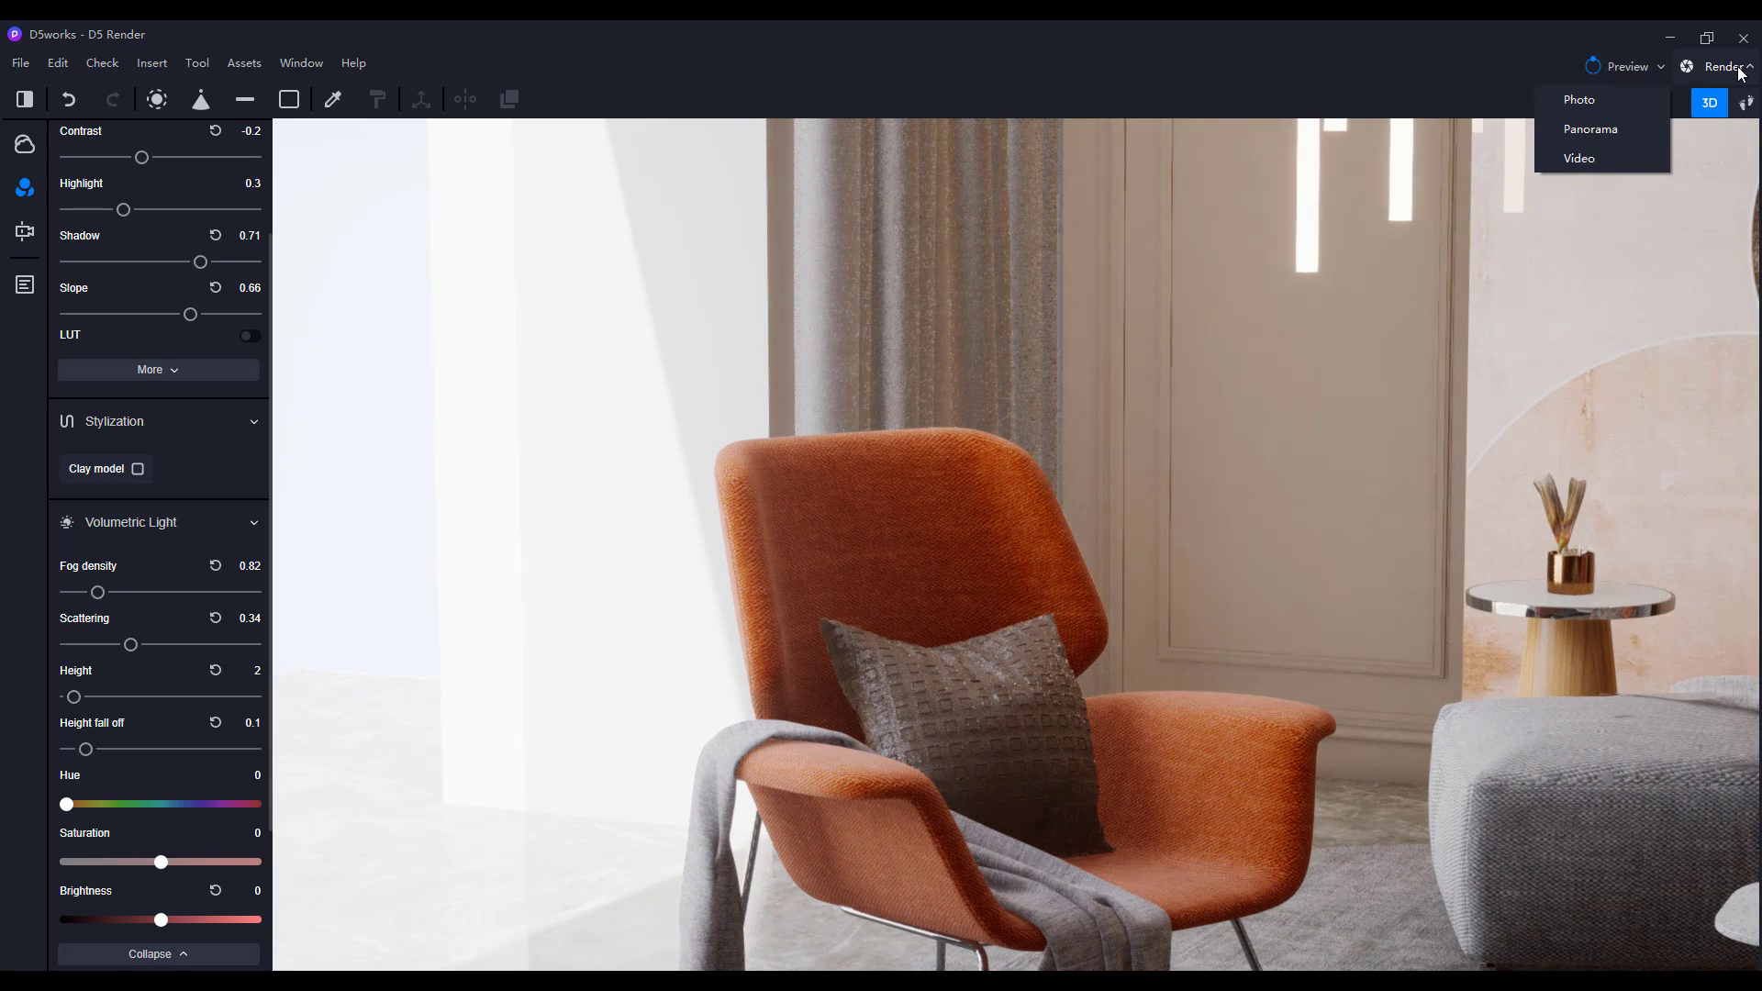
pyautogui.click(1579, 158)
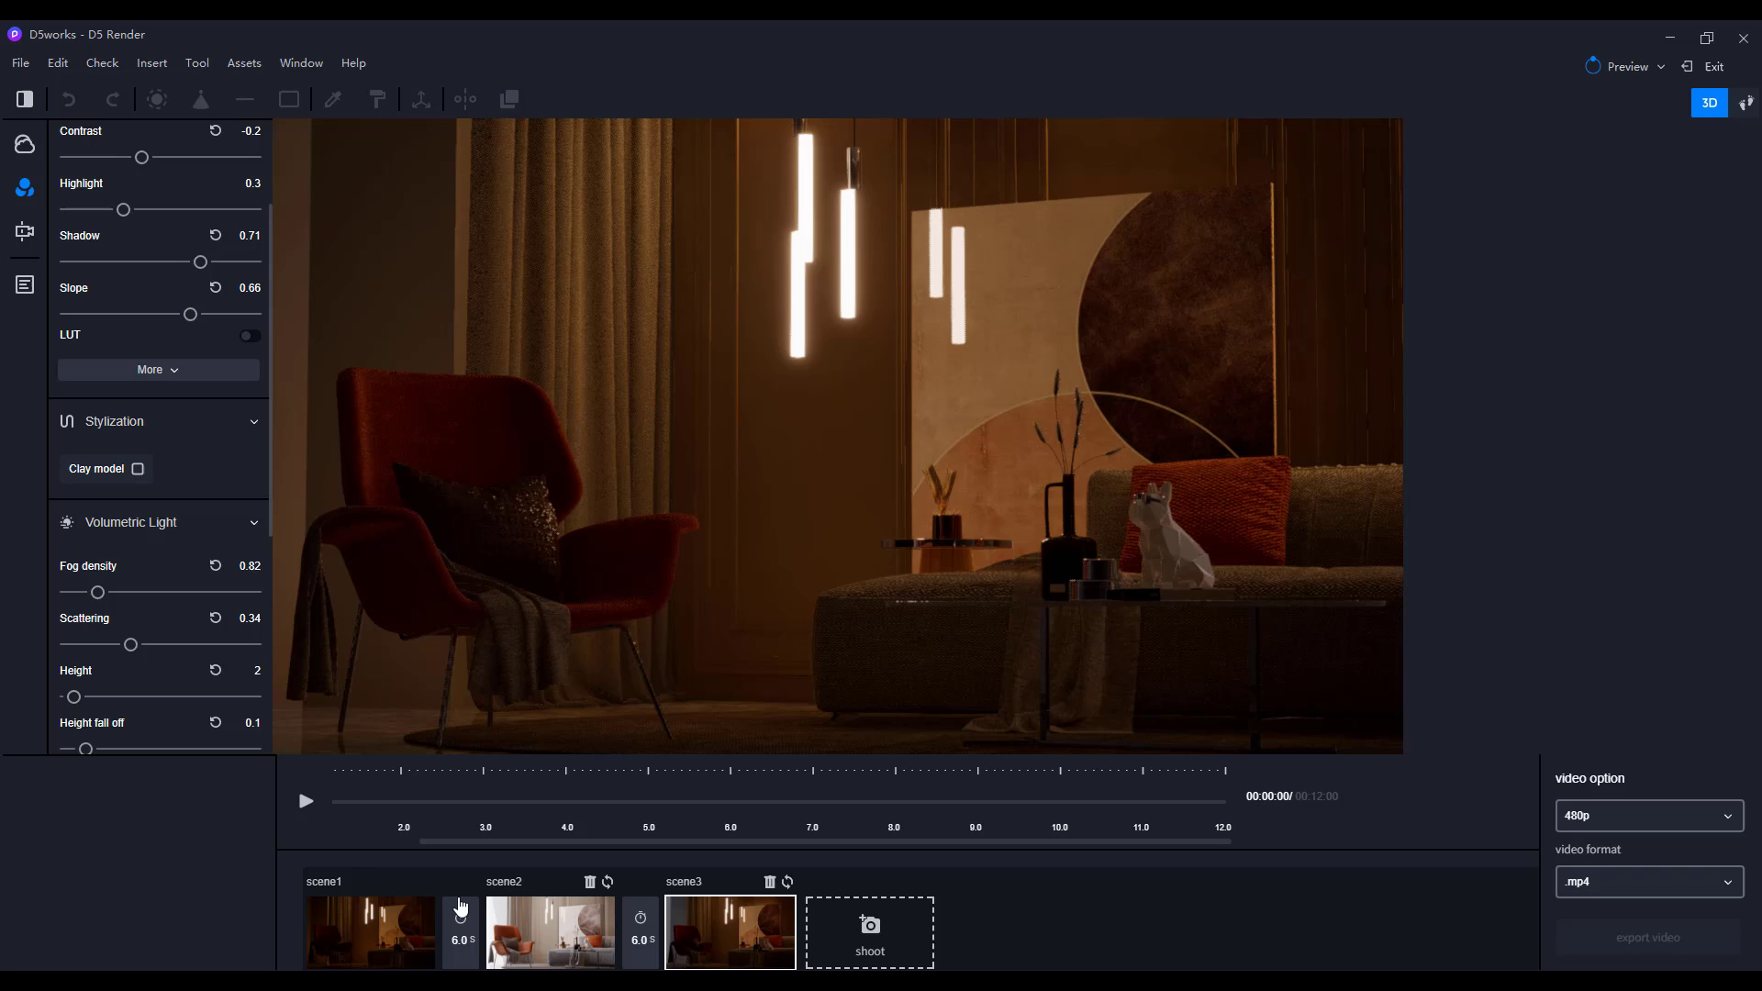
pyautogui.click(410, 881)
pyautogui.click(410, 882)
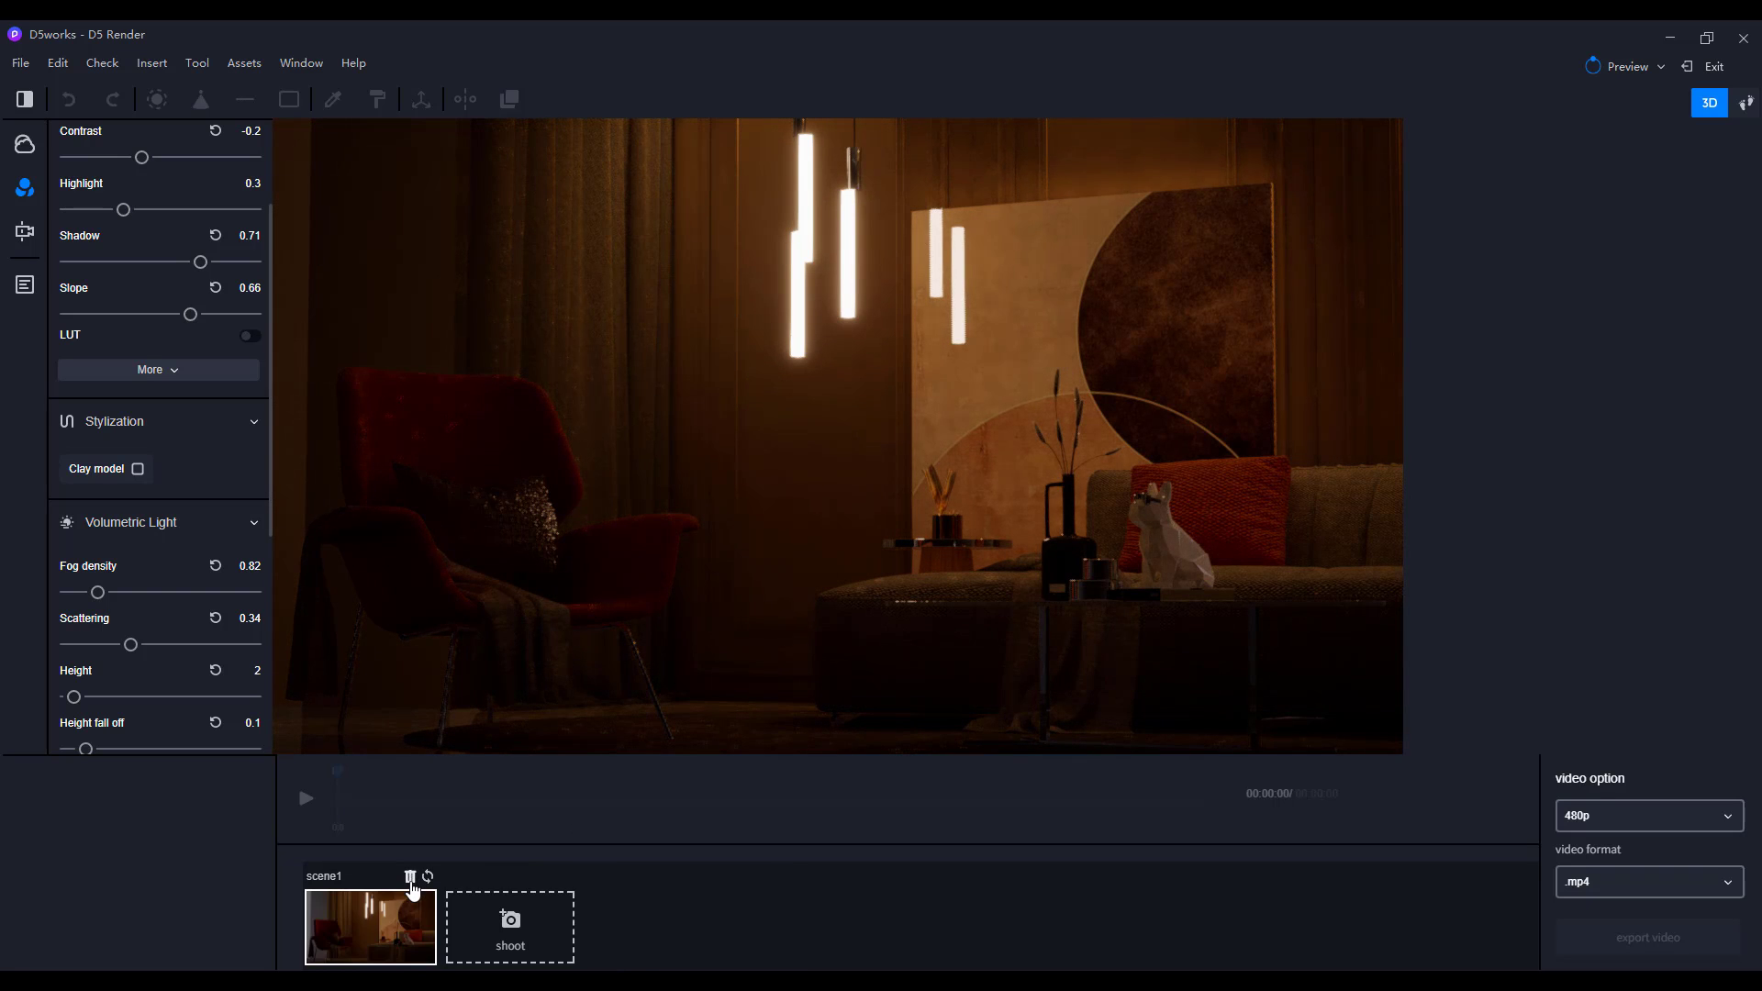
pyautogui.click(410, 881)
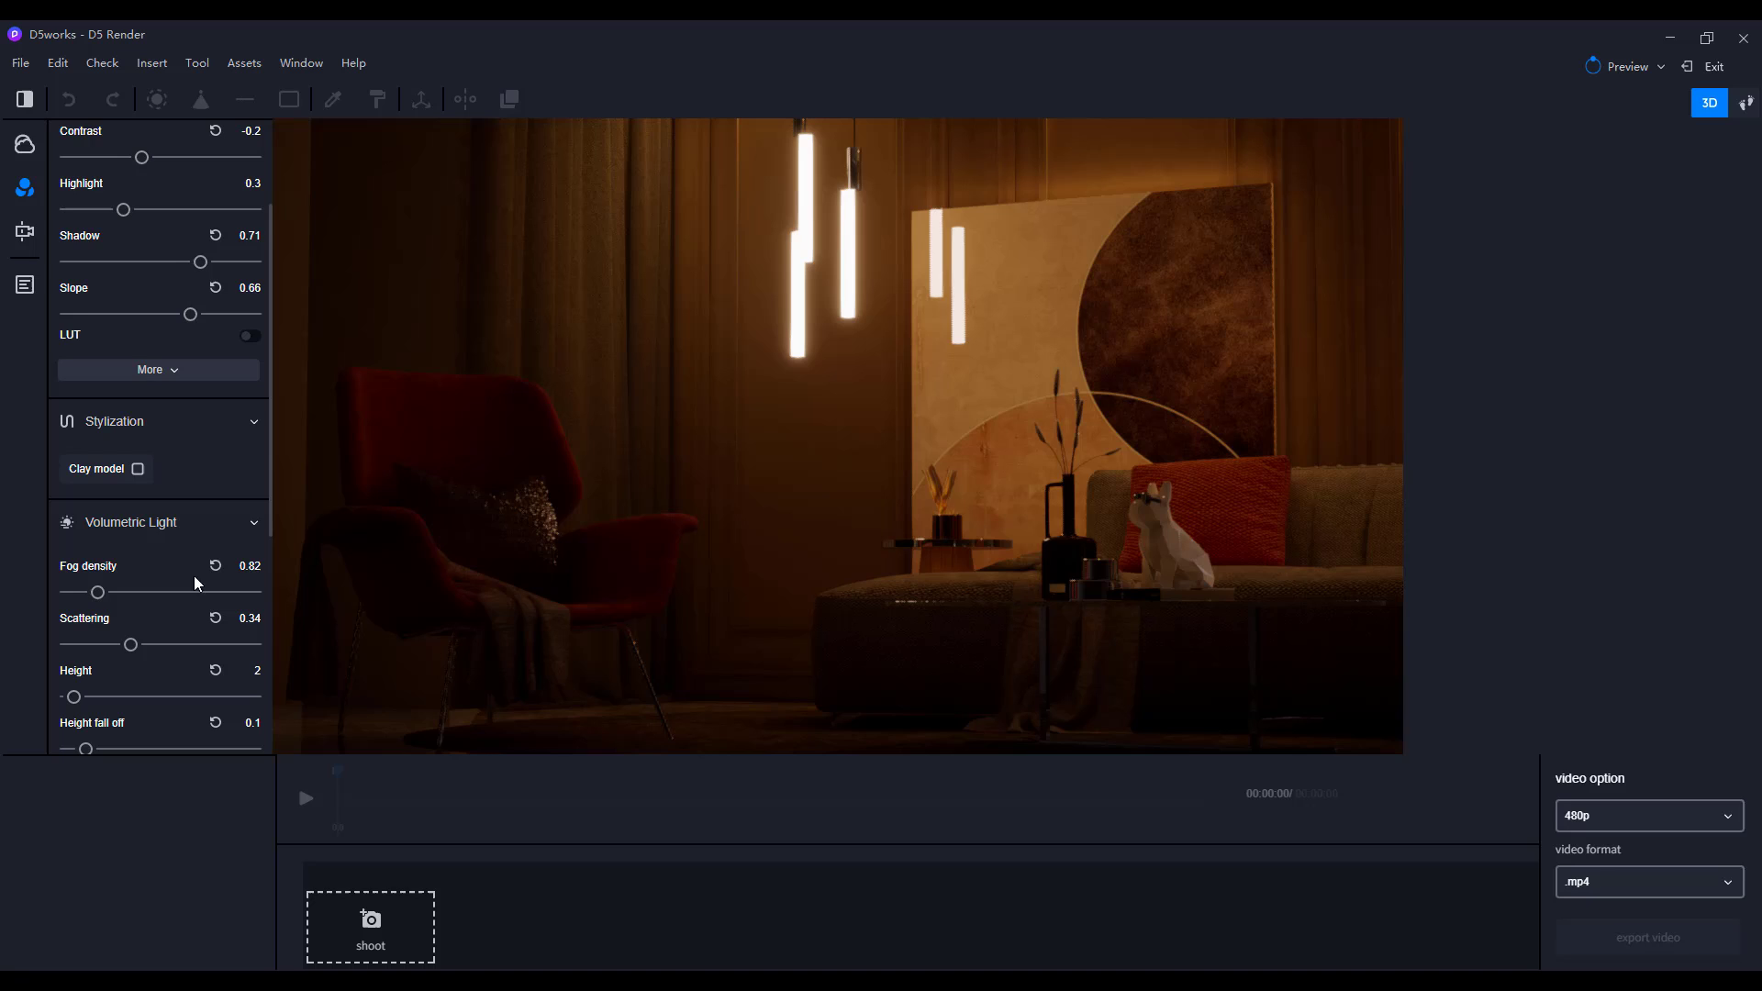
# - Show the Scene list, jump to 场景 2, then back to the wide living-room view of 场景 1
pyautogui.click(25, 285)
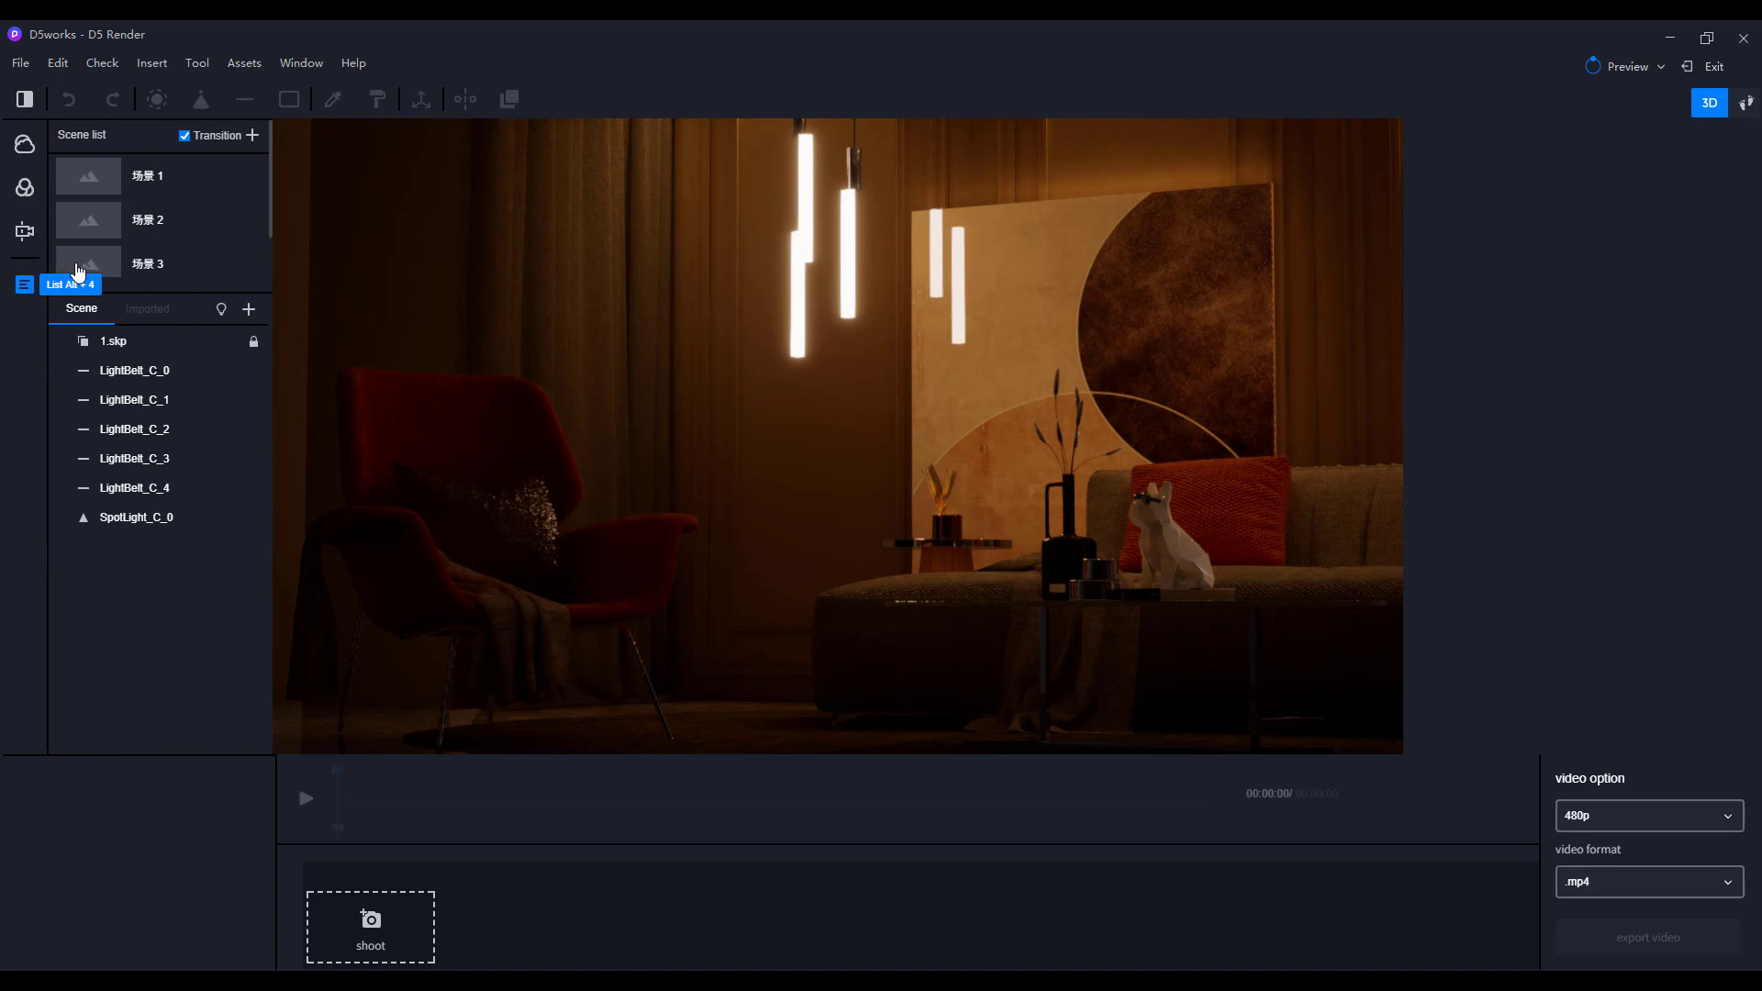
pyautogui.moveTo(266, 232)
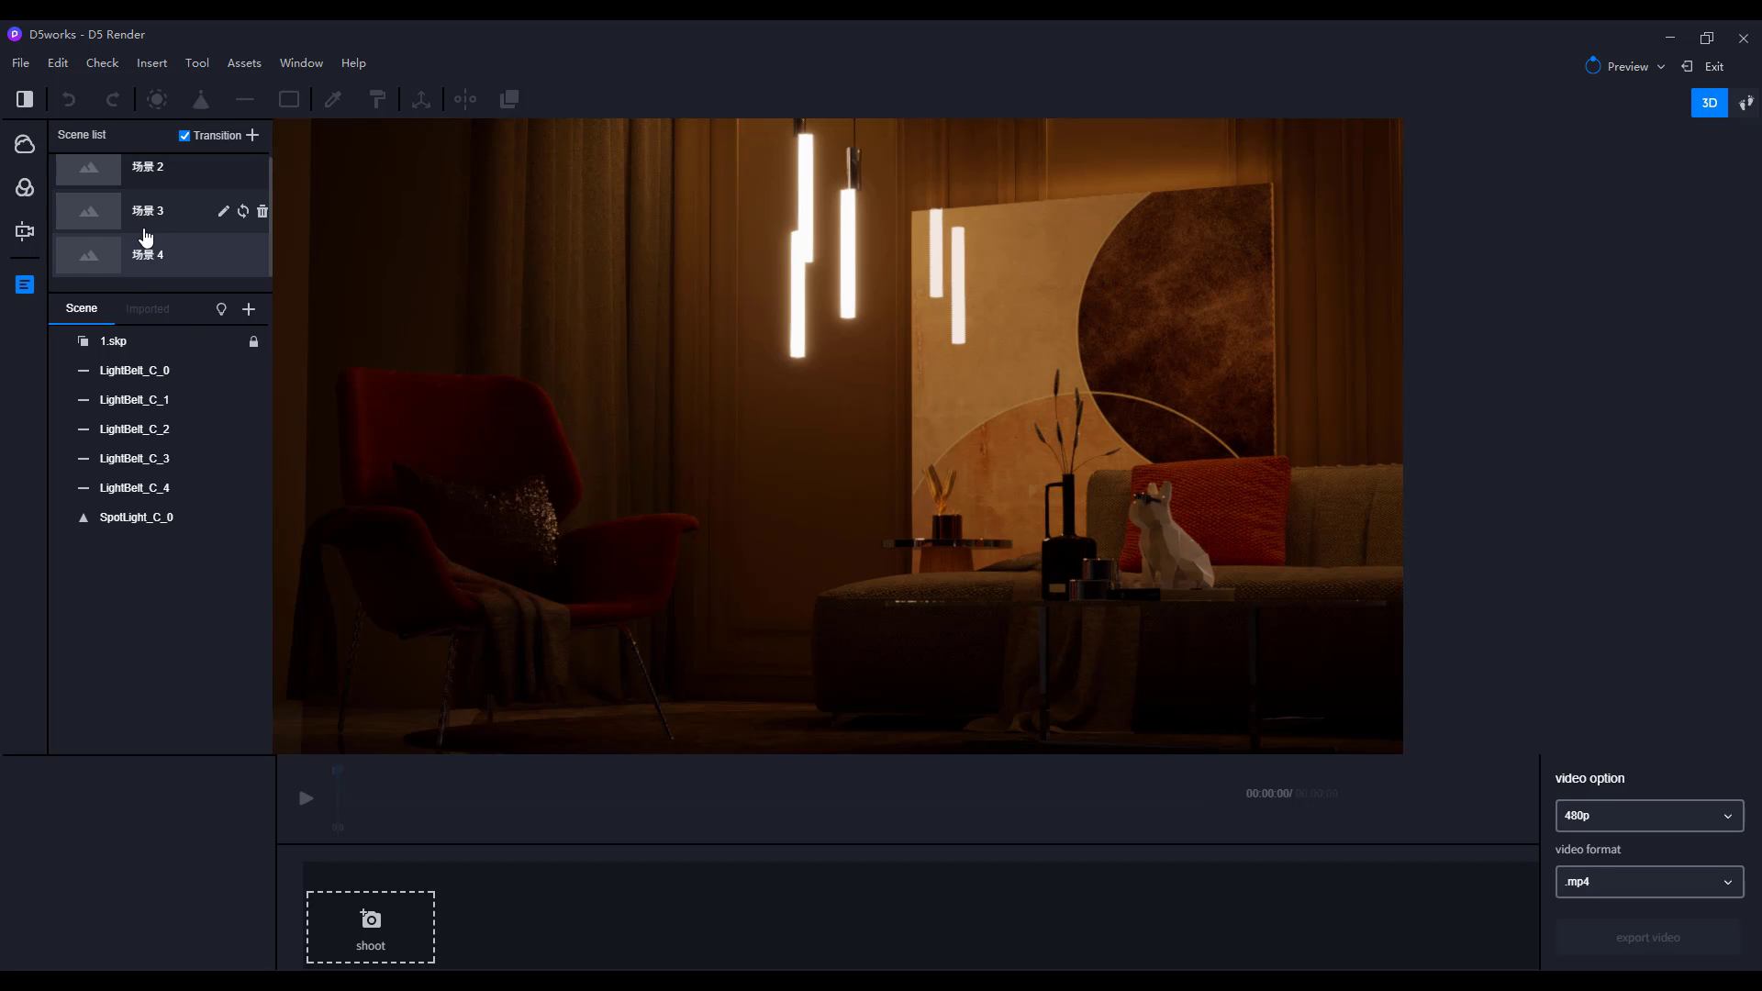
pyautogui.click(103, 216)
pyautogui.click(106, 182)
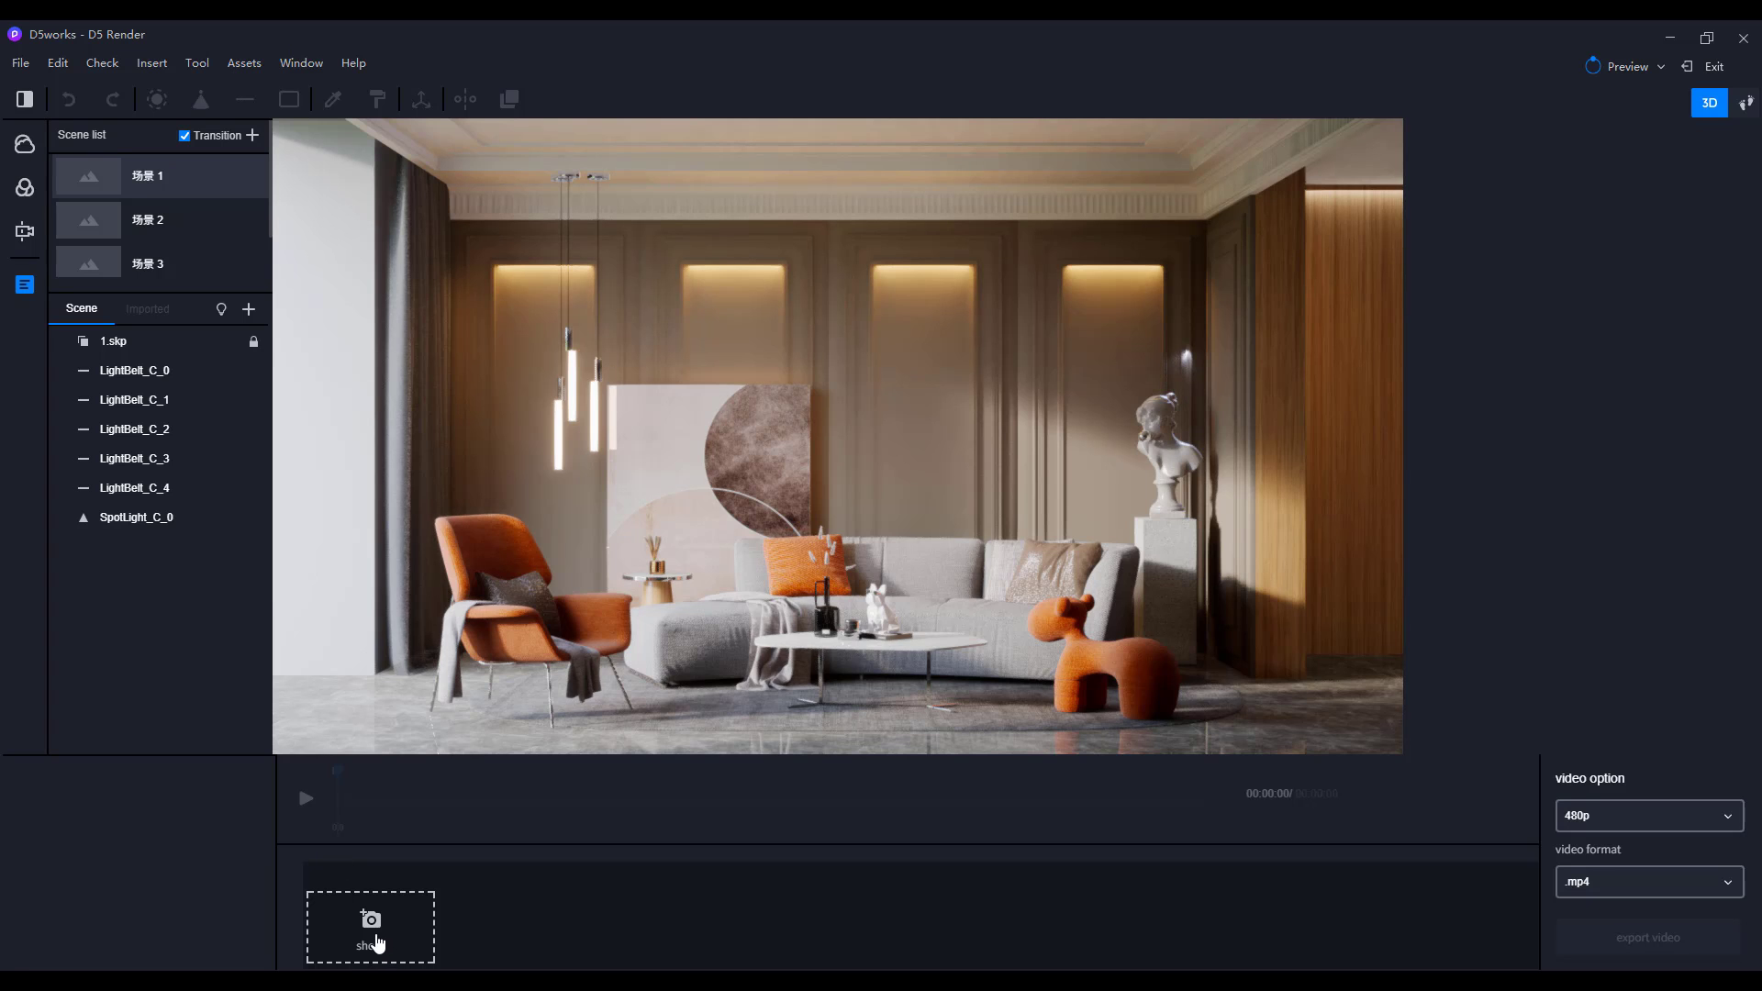
# - Shoot the living-room view and the 场景 2 sculpture close-up as two clips, then preview playback
pyautogui.click(384, 950)
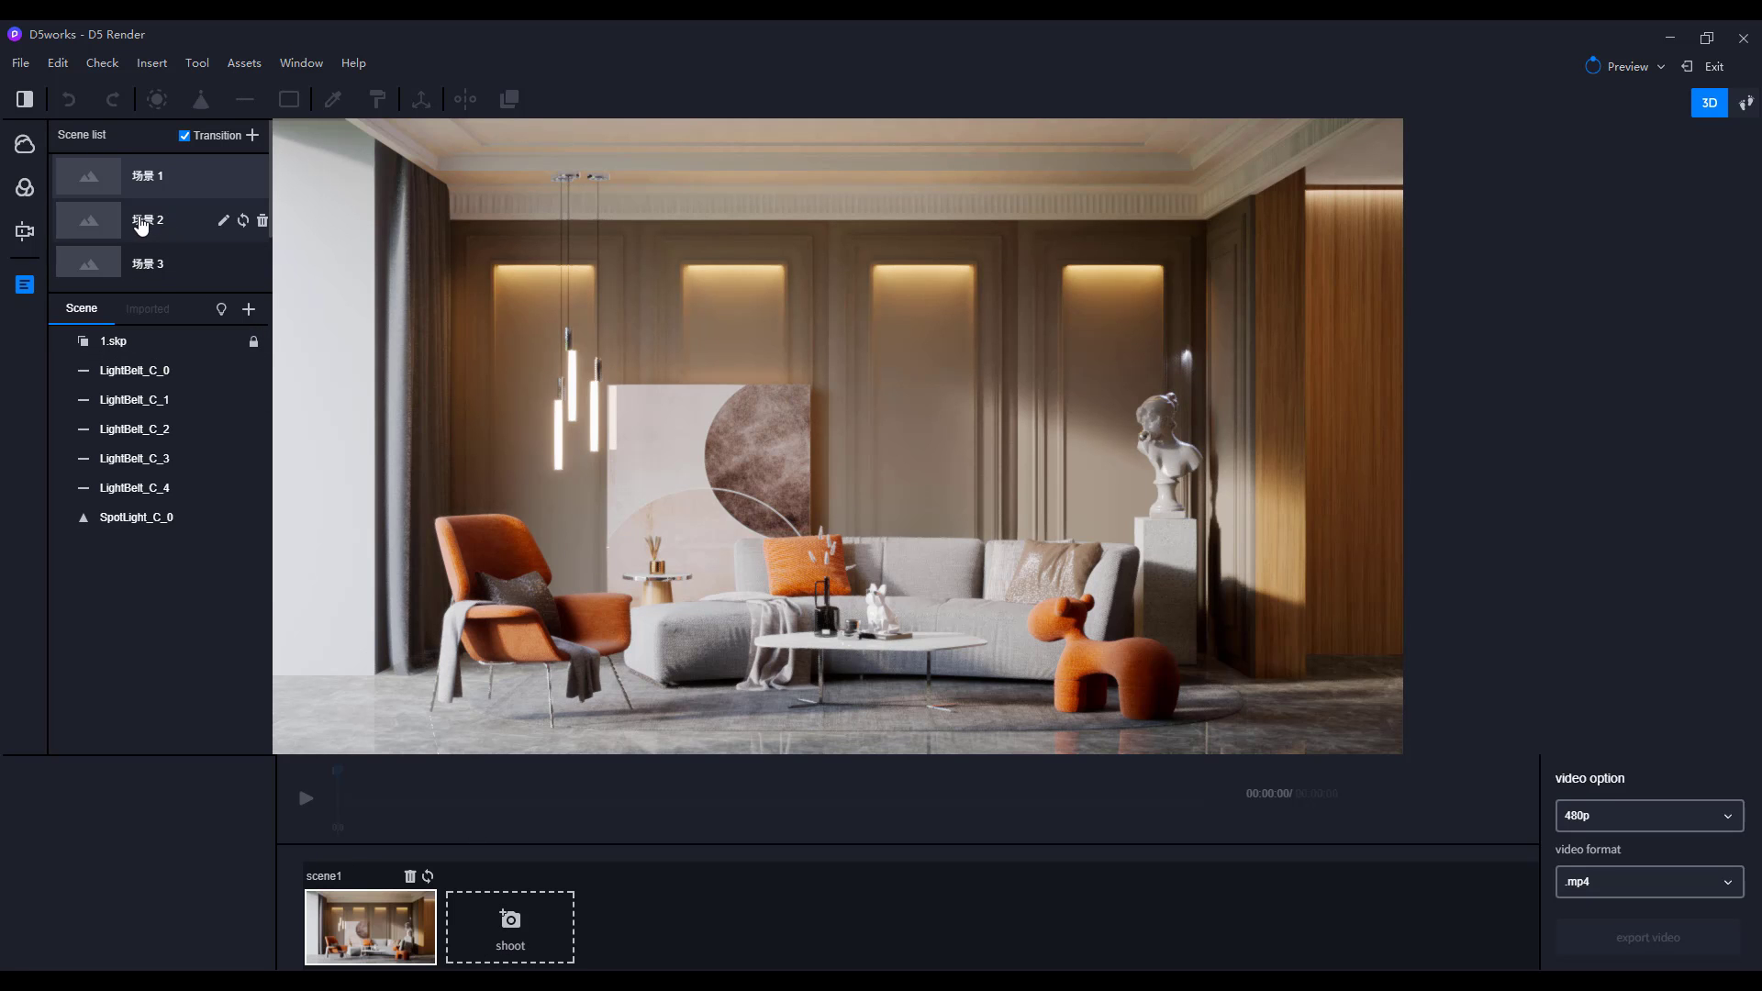
pyautogui.click(140, 223)
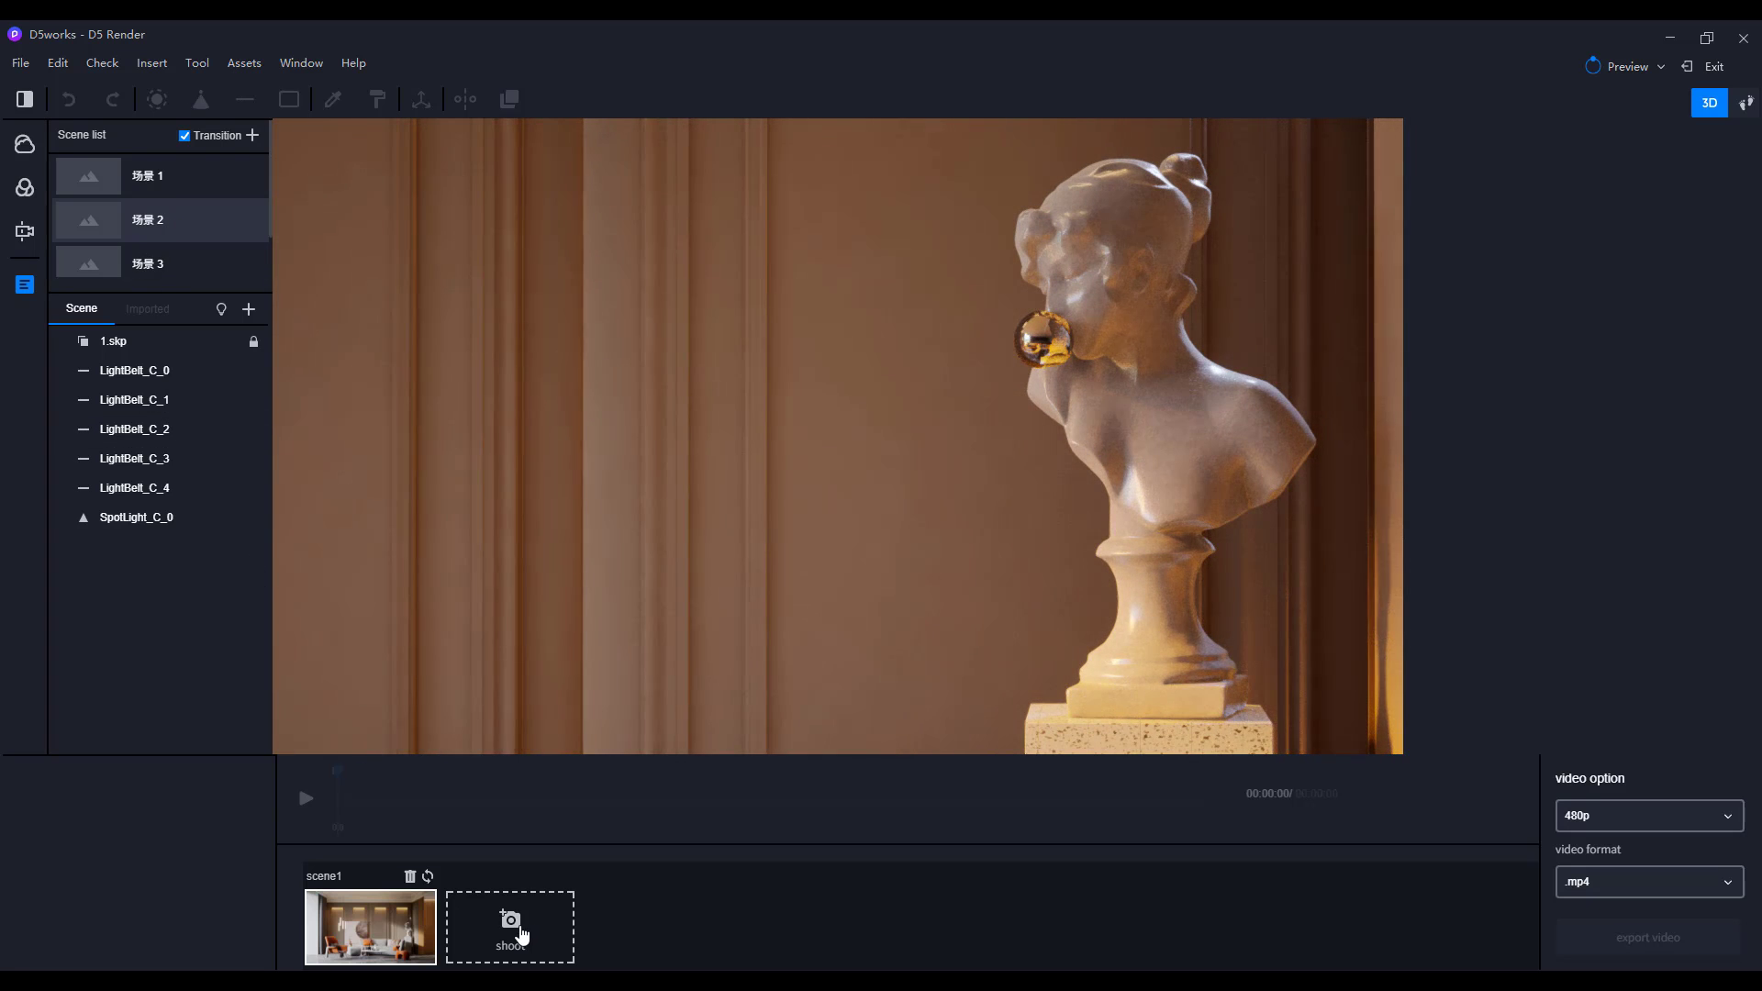
pyautogui.click(512, 927)
pyautogui.click(363, 932)
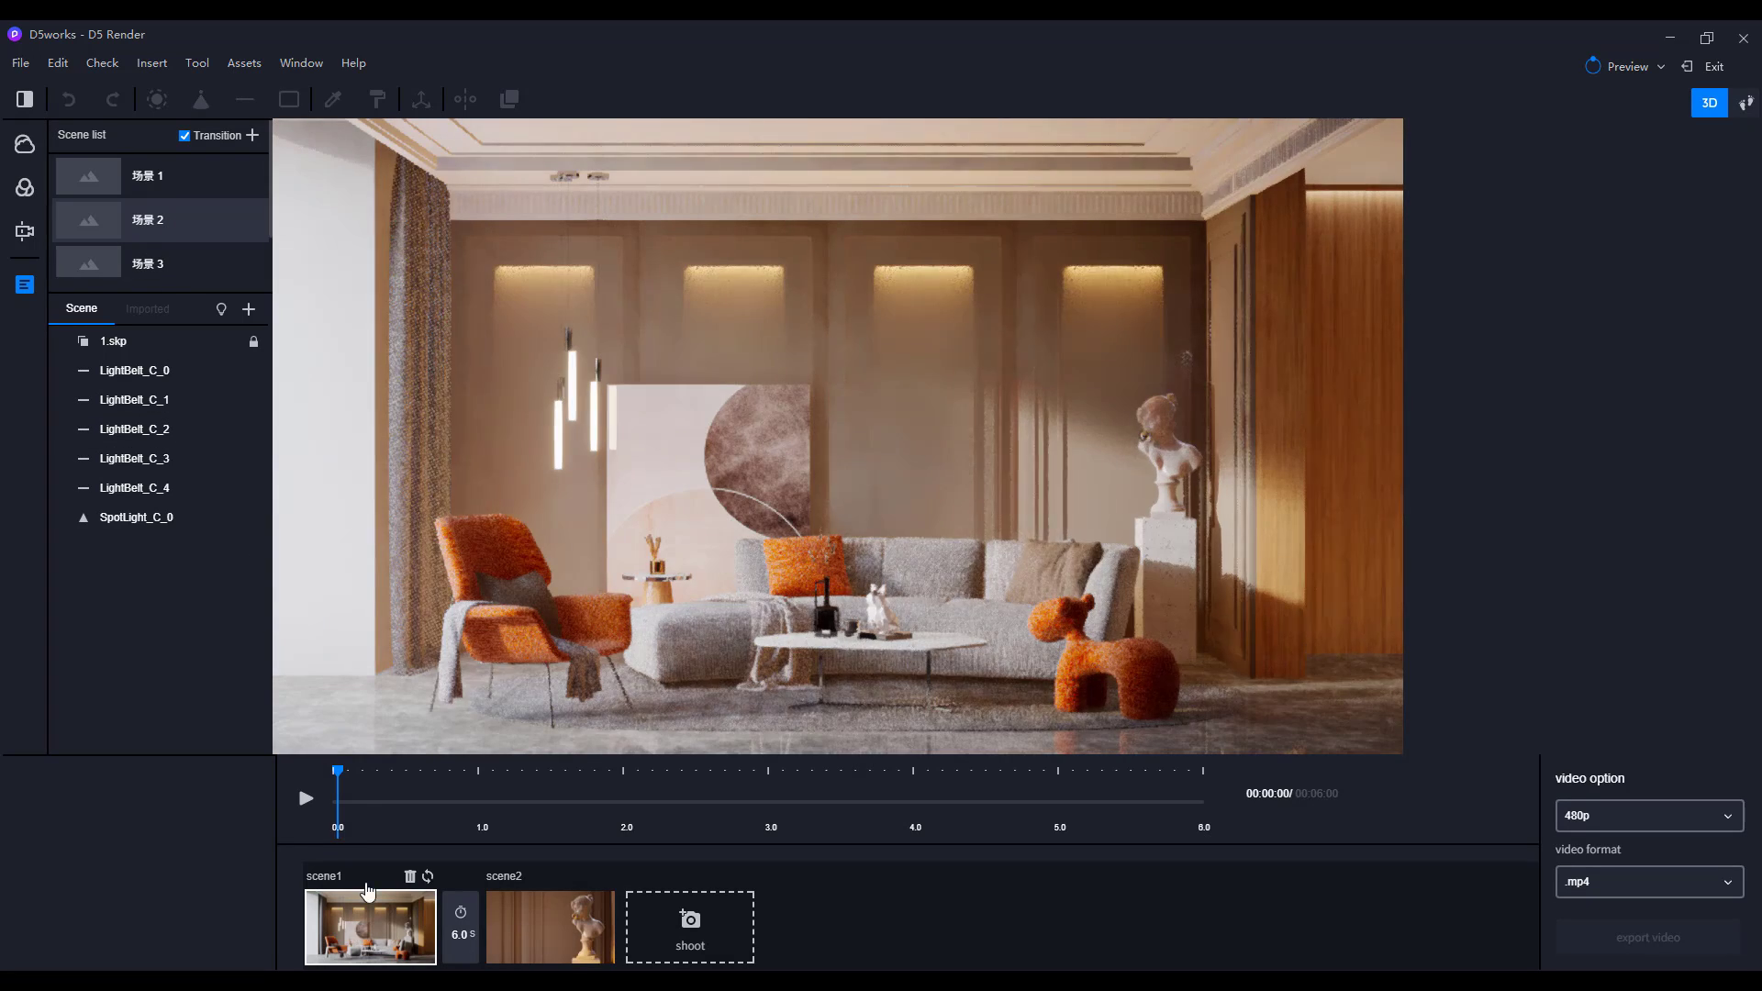
pyautogui.click(306, 798)
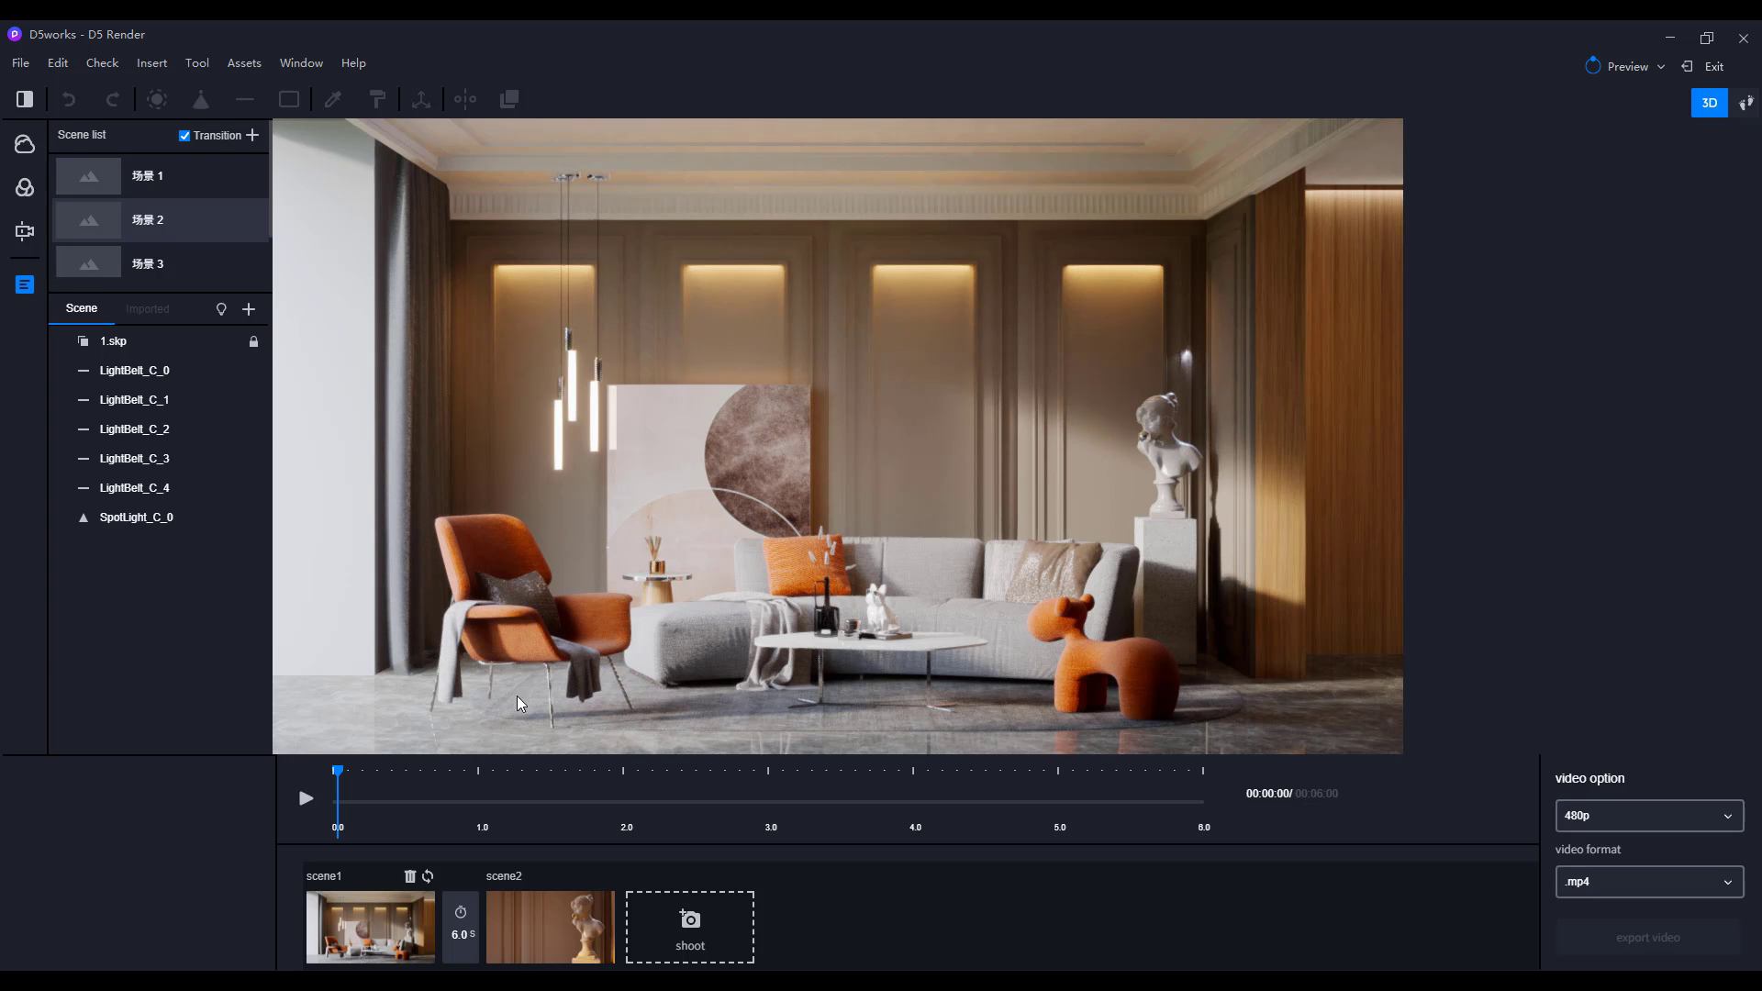
# - Frame the orange armchair via 场景3 and 场景4, add it as clip scene3, then reselect scene1
pyautogui.click(147, 225)
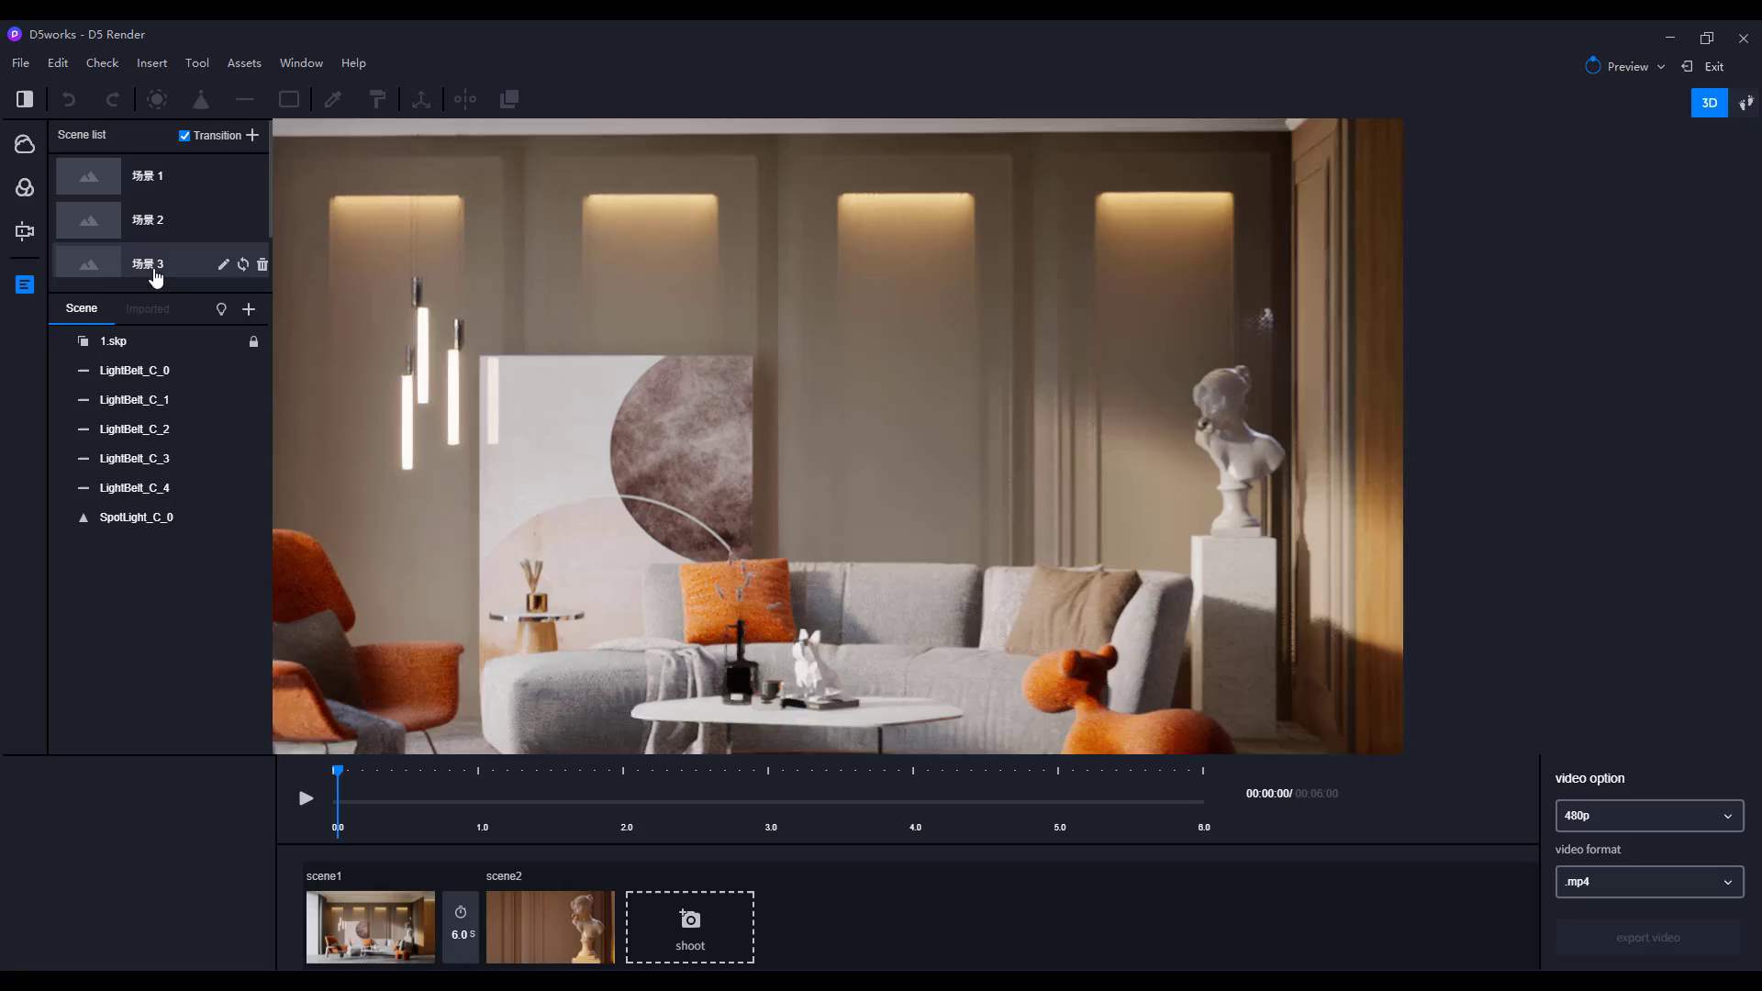
pyautogui.scroll(-1, 168, 190)
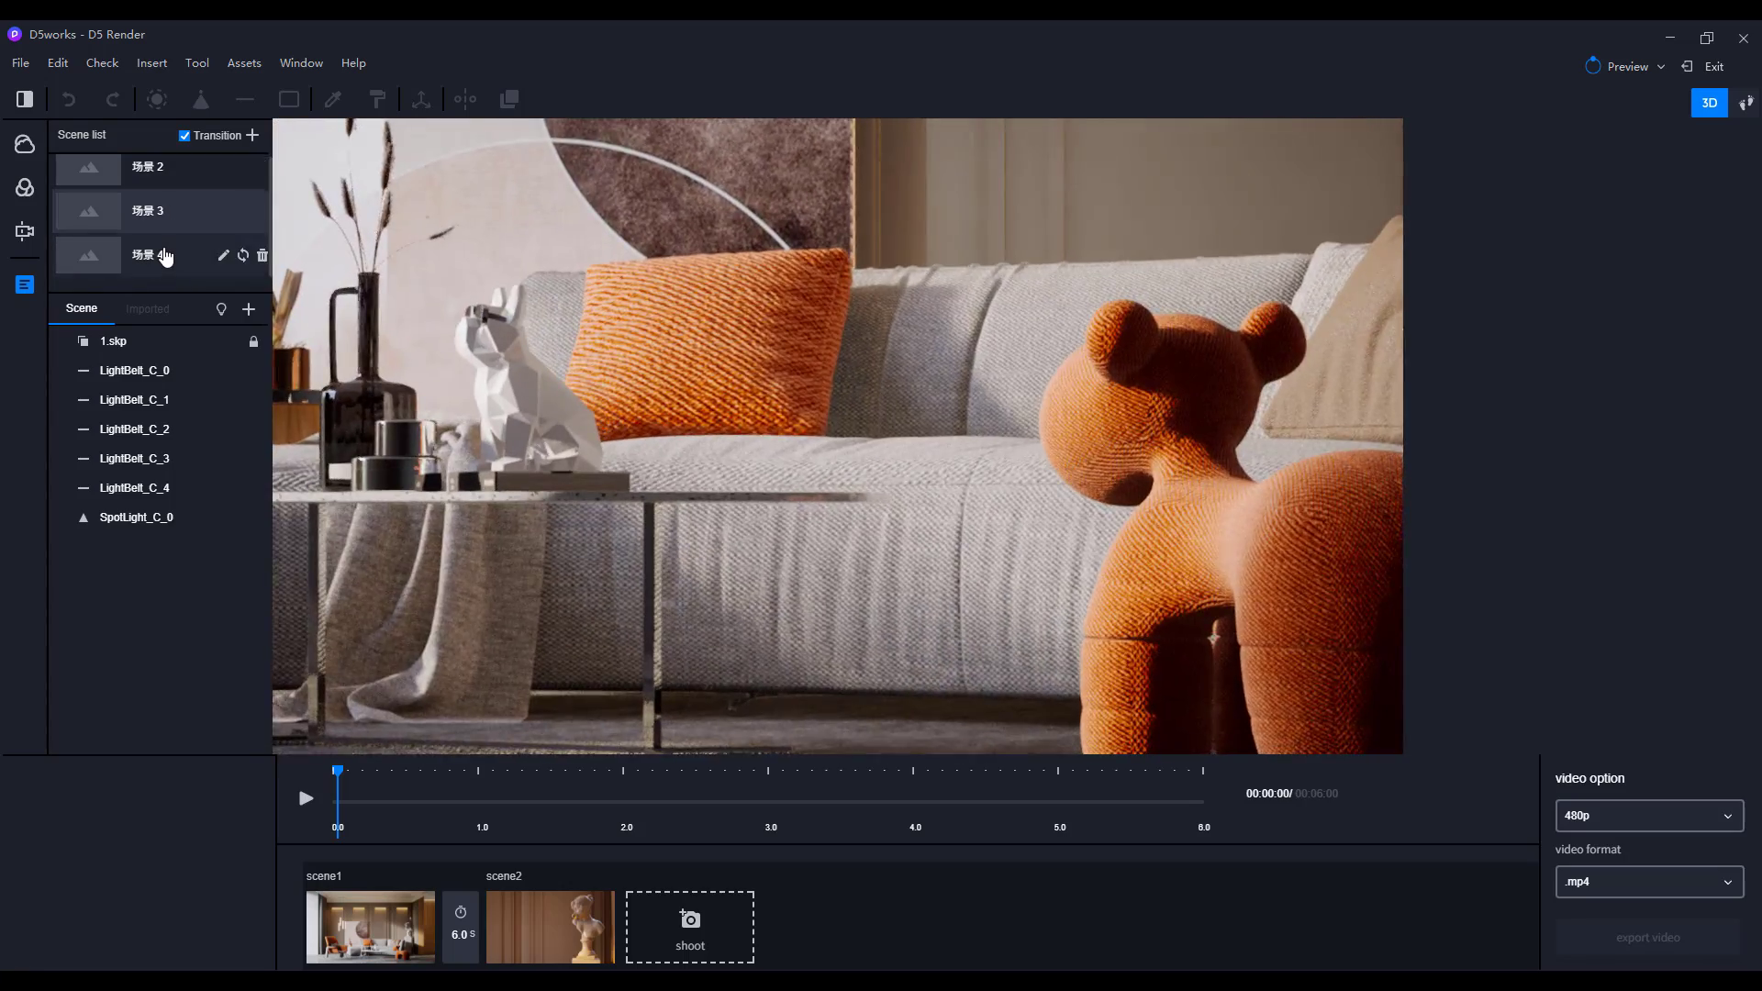
pyautogui.click(165, 253)
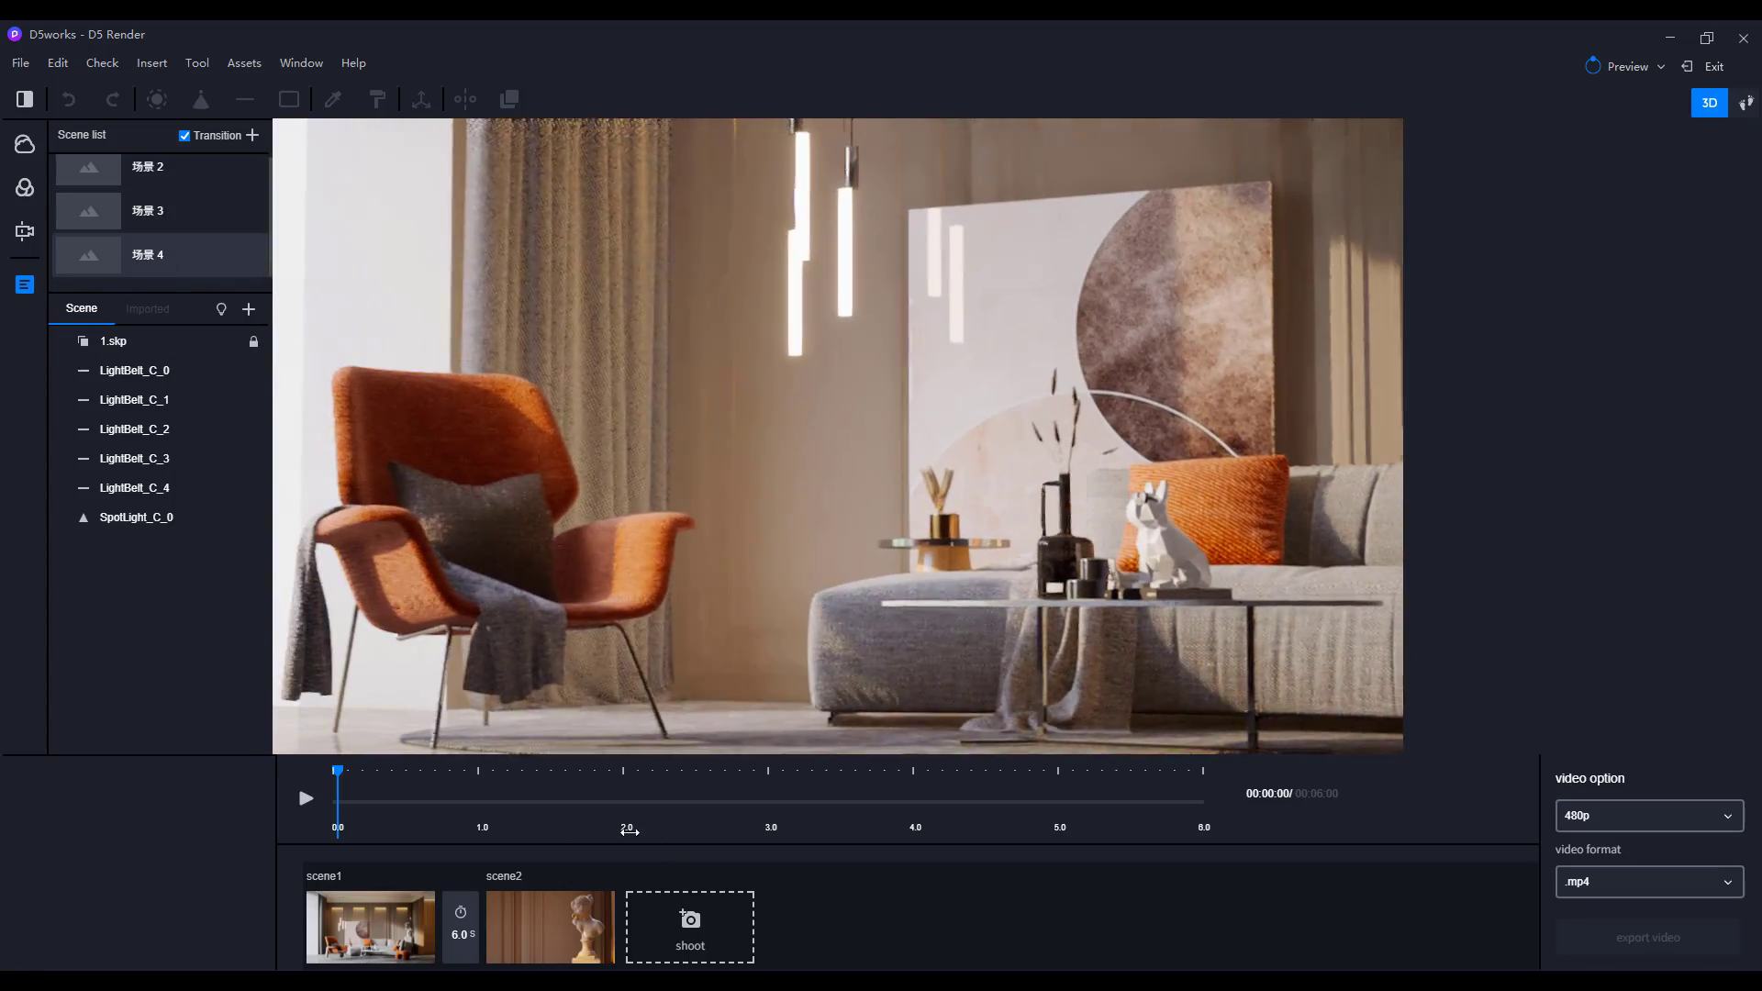
pyautogui.click(690, 922)
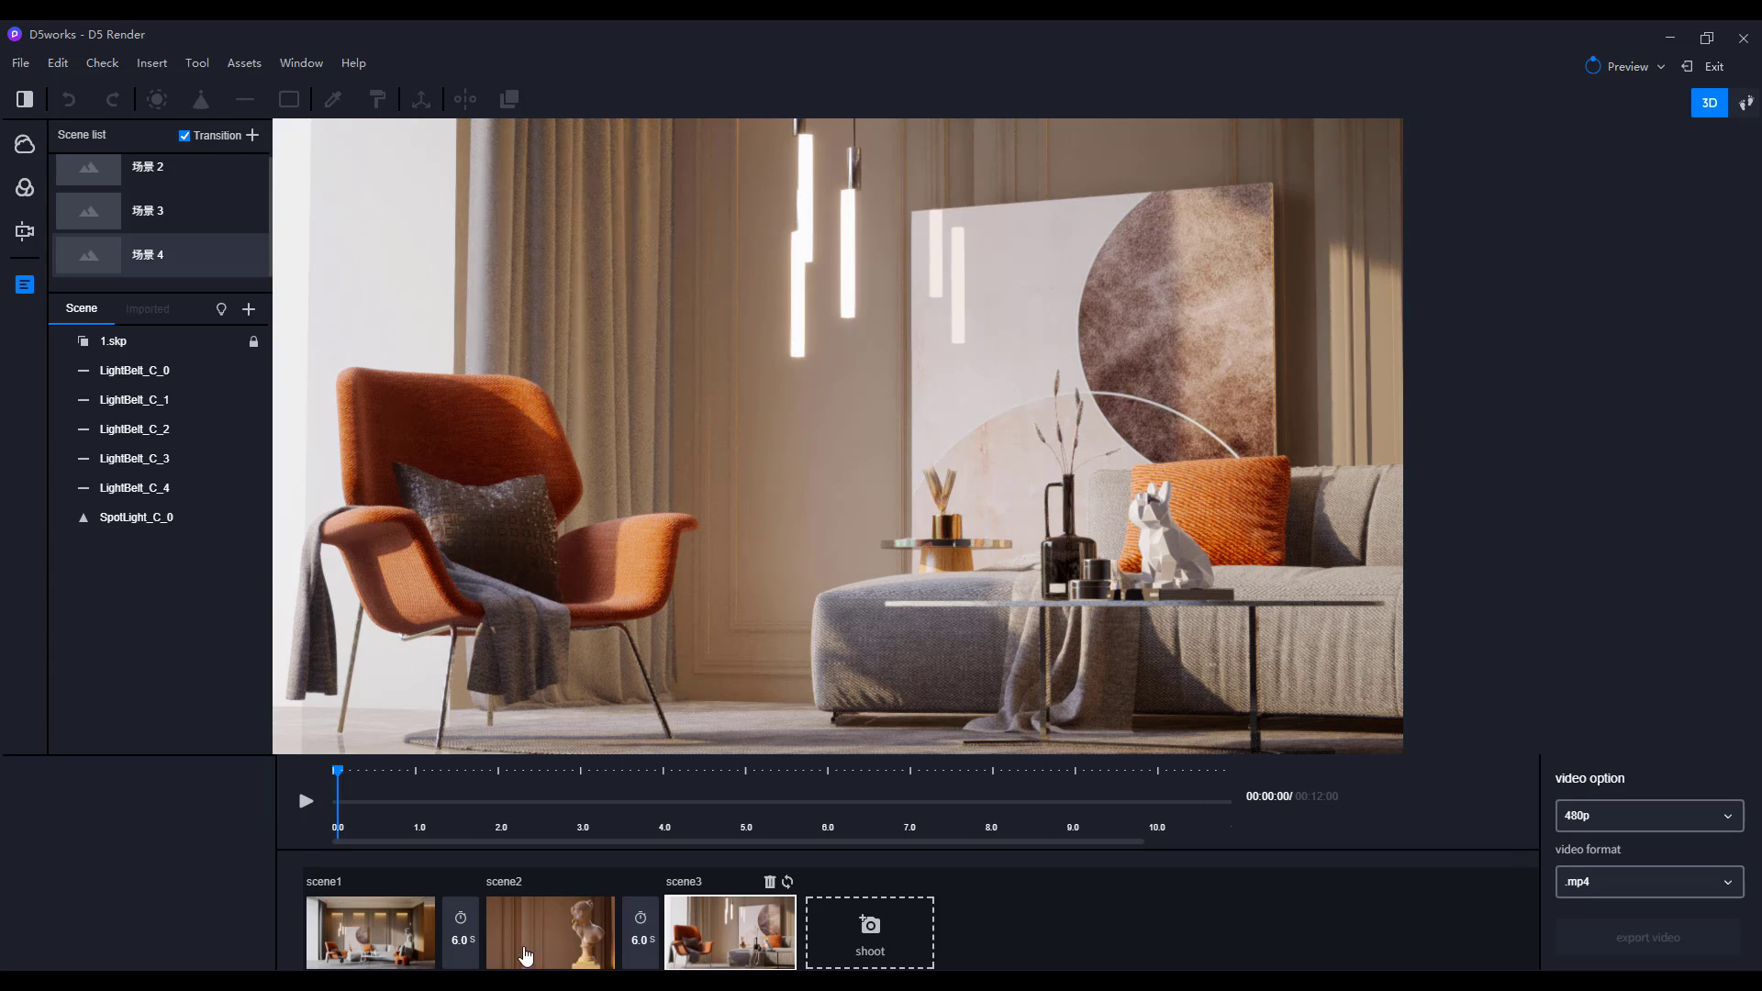
pyautogui.click(383, 938)
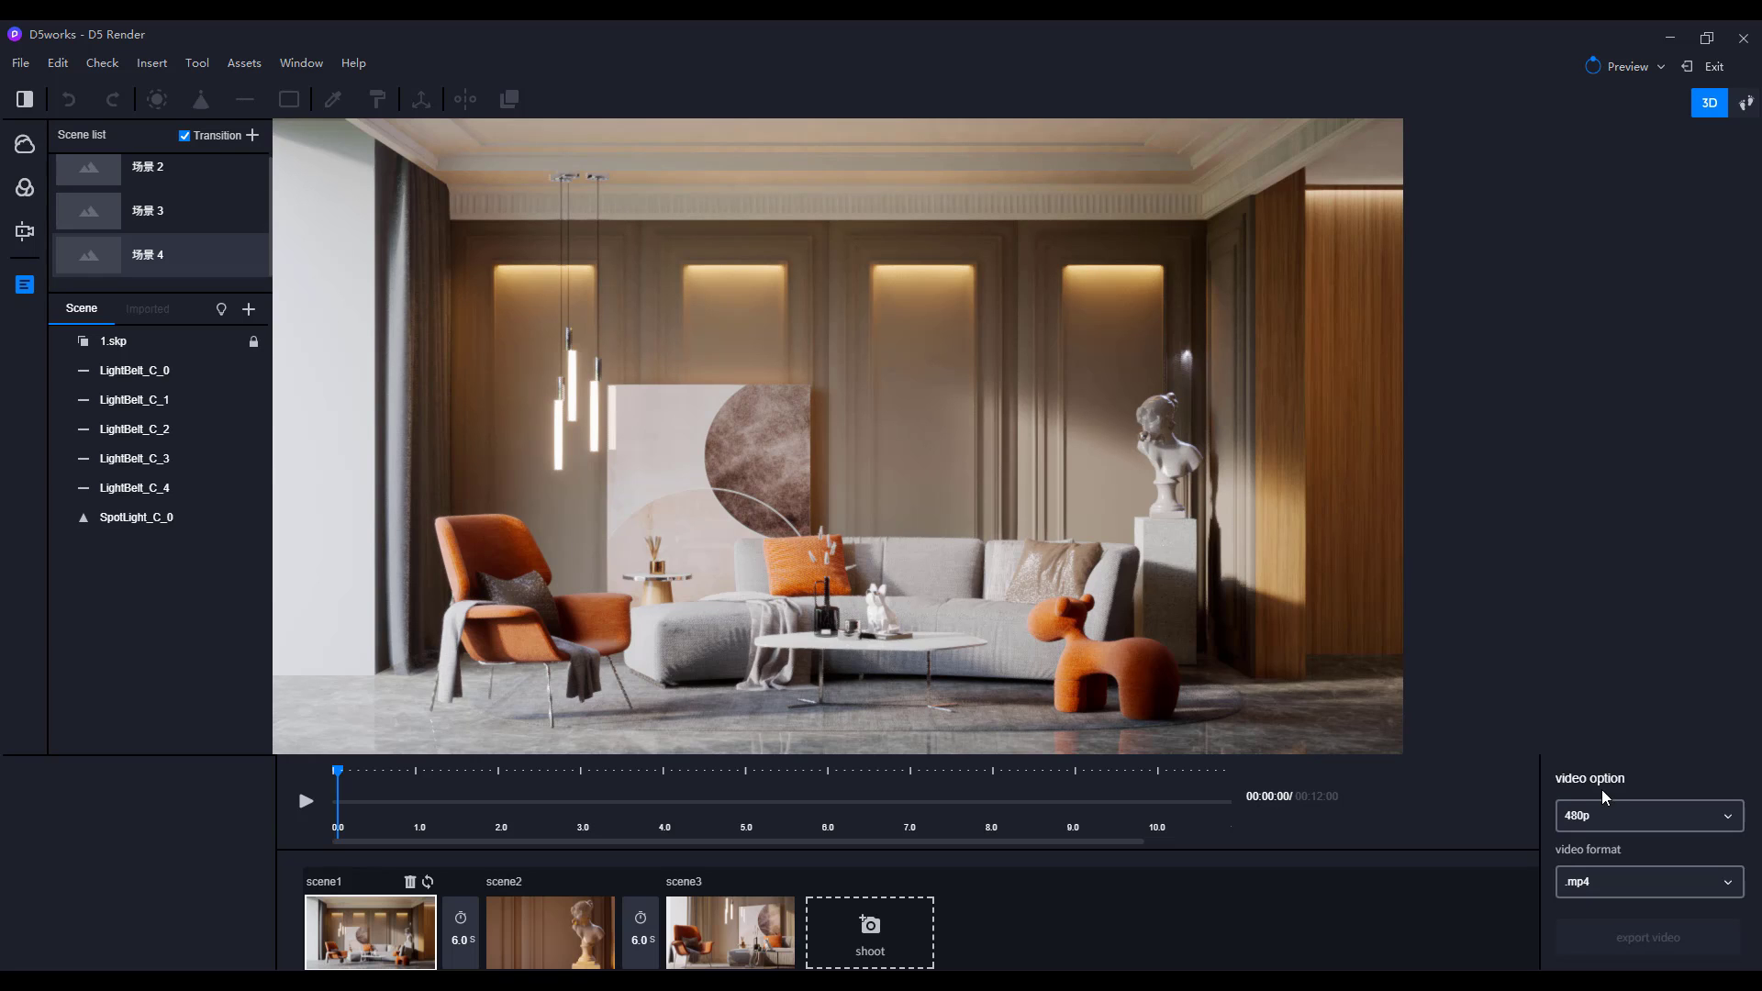
# - Keep the video resolution at 480p with .mp4 format and export the video
pyautogui.click(1633, 820)
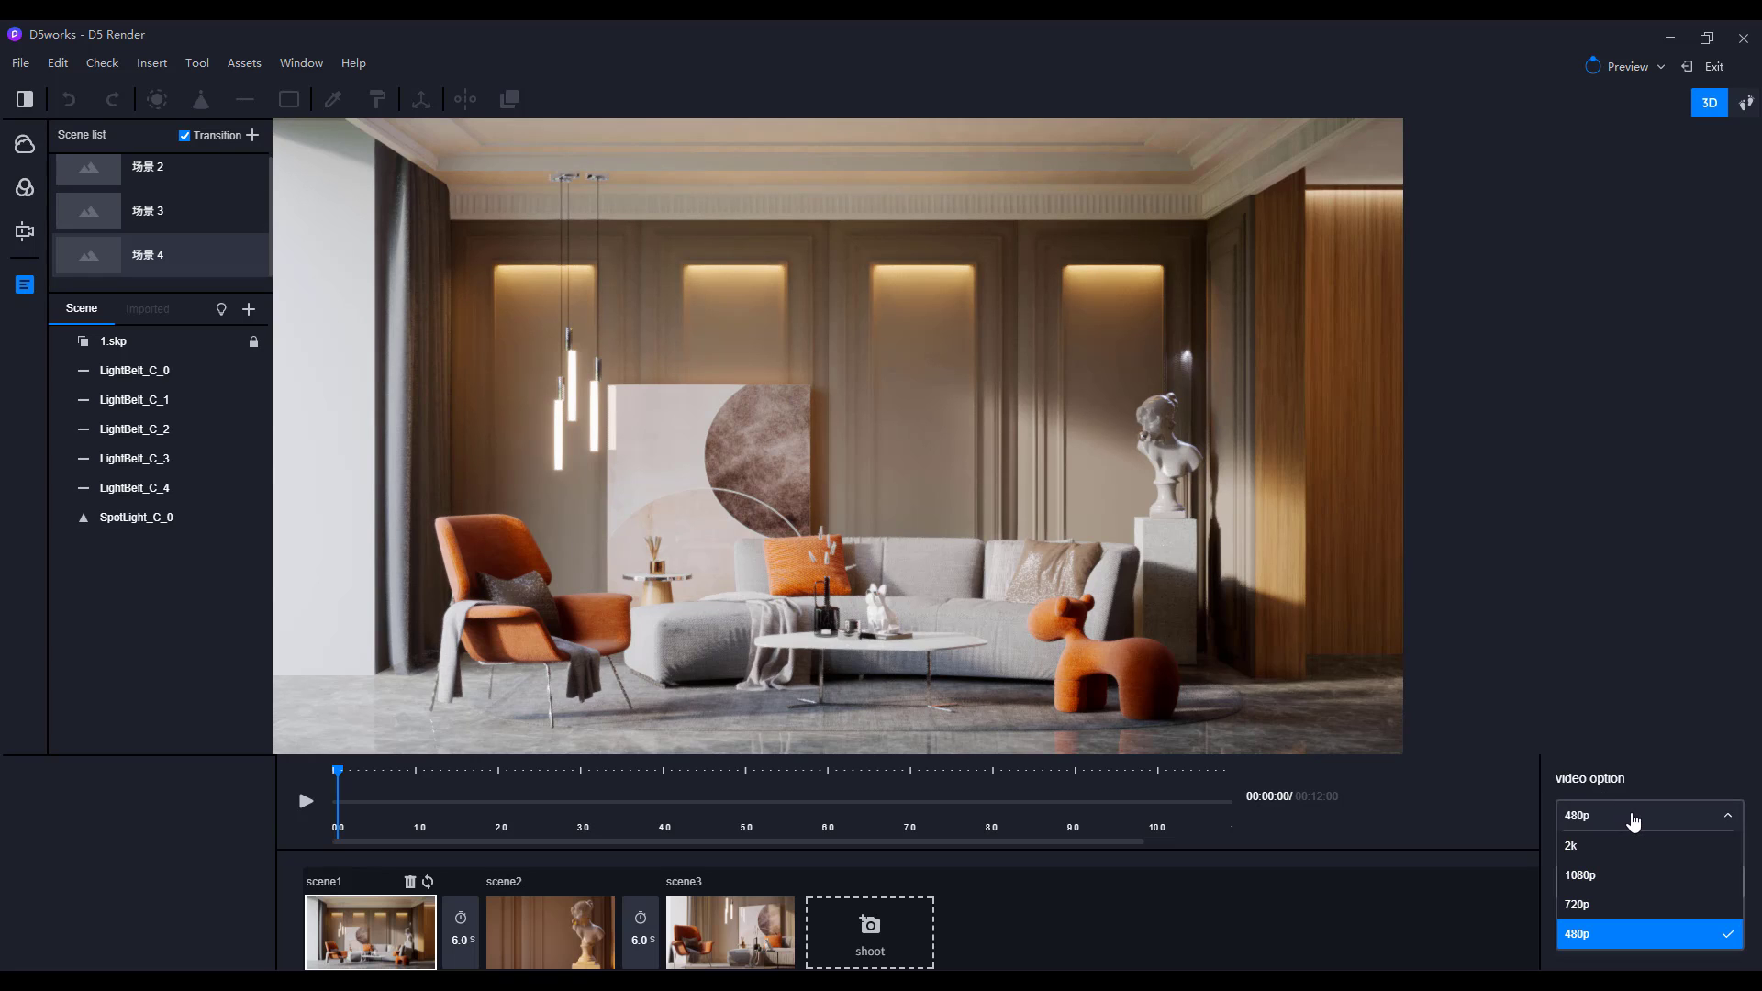
pyautogui.click(1086, 963)
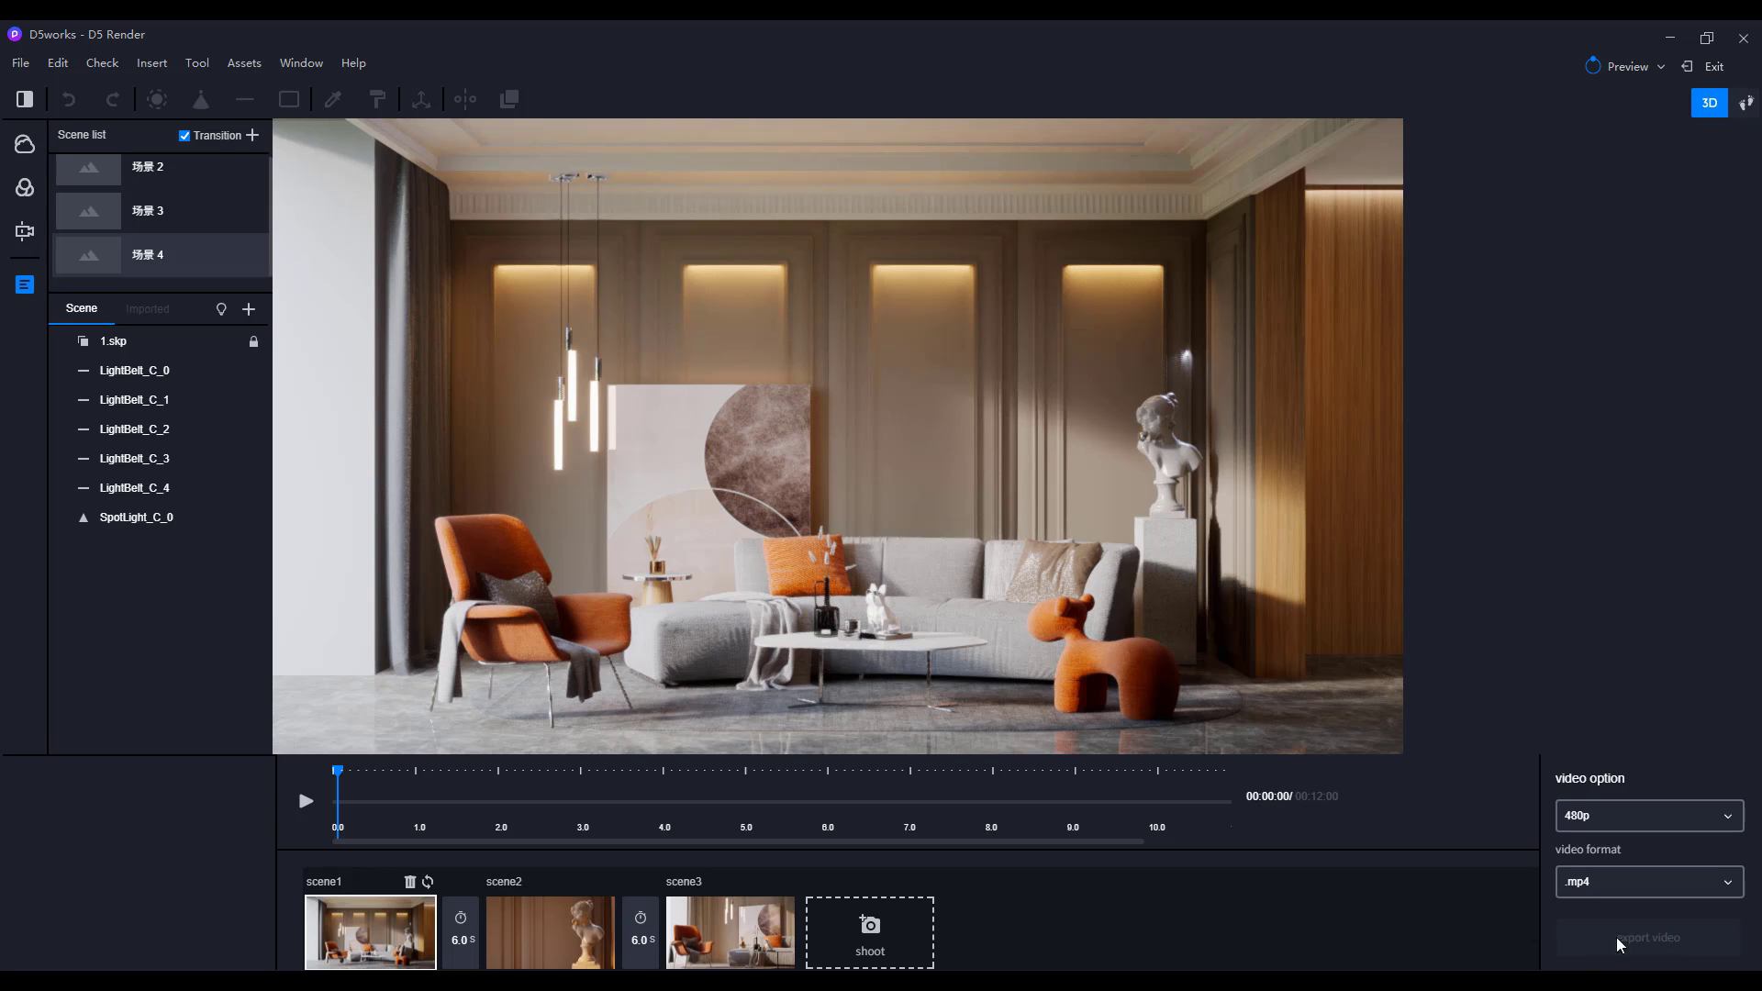
pyautogui.click(1666, 941)
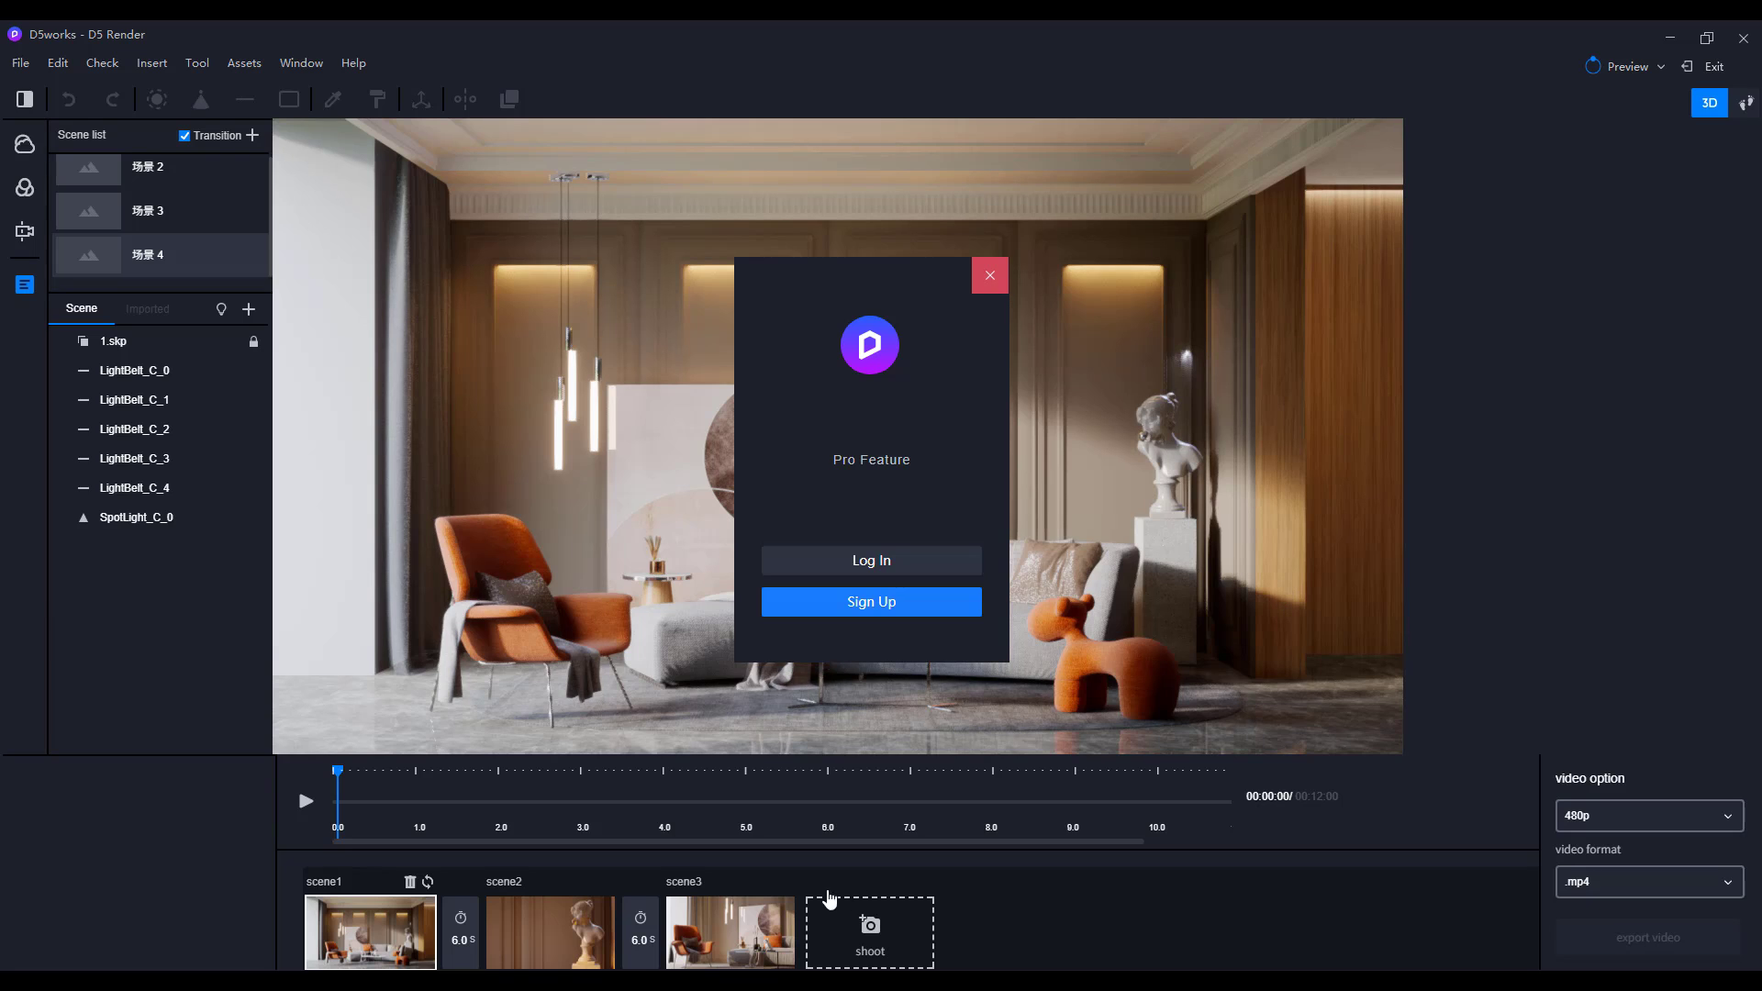
# - Dismiss the Pro Feature prompt with Esc
pyautogui.press('Escape')
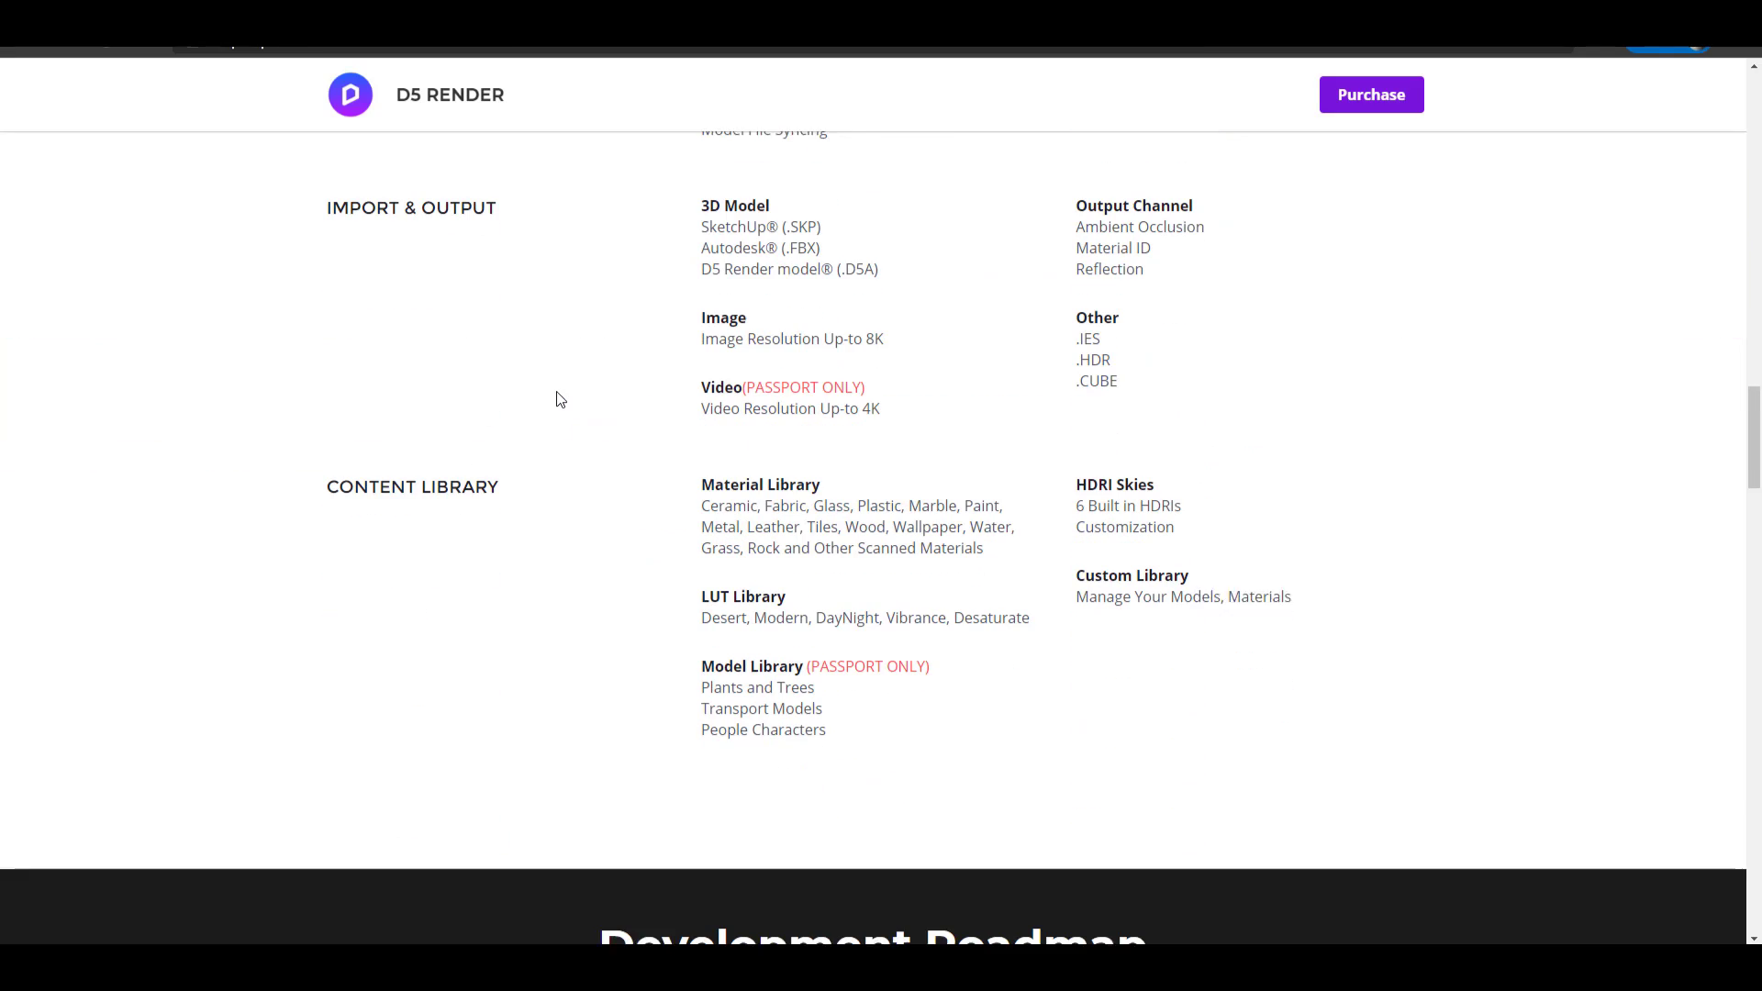
# - Scroll through the Passport features, FAQ and footer, returning to the Available Now banner
pyautogui.scroll(7, 560, 398)
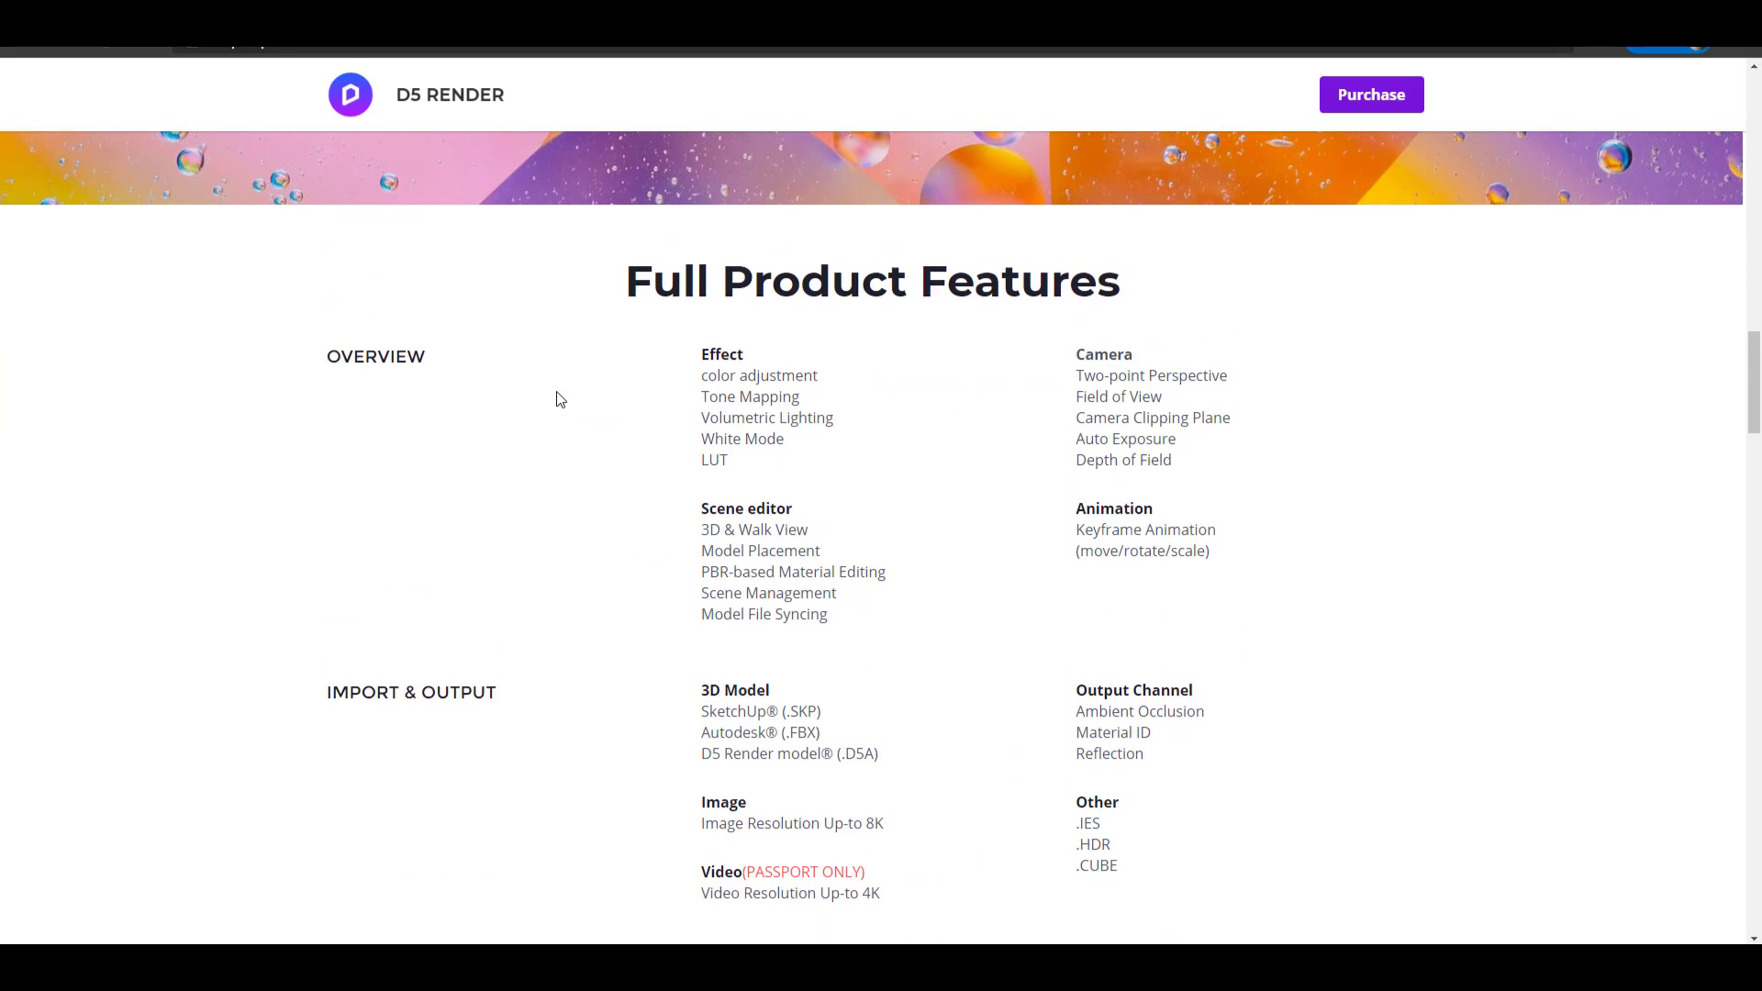
pyautogui.scroll(4, 557, 399)
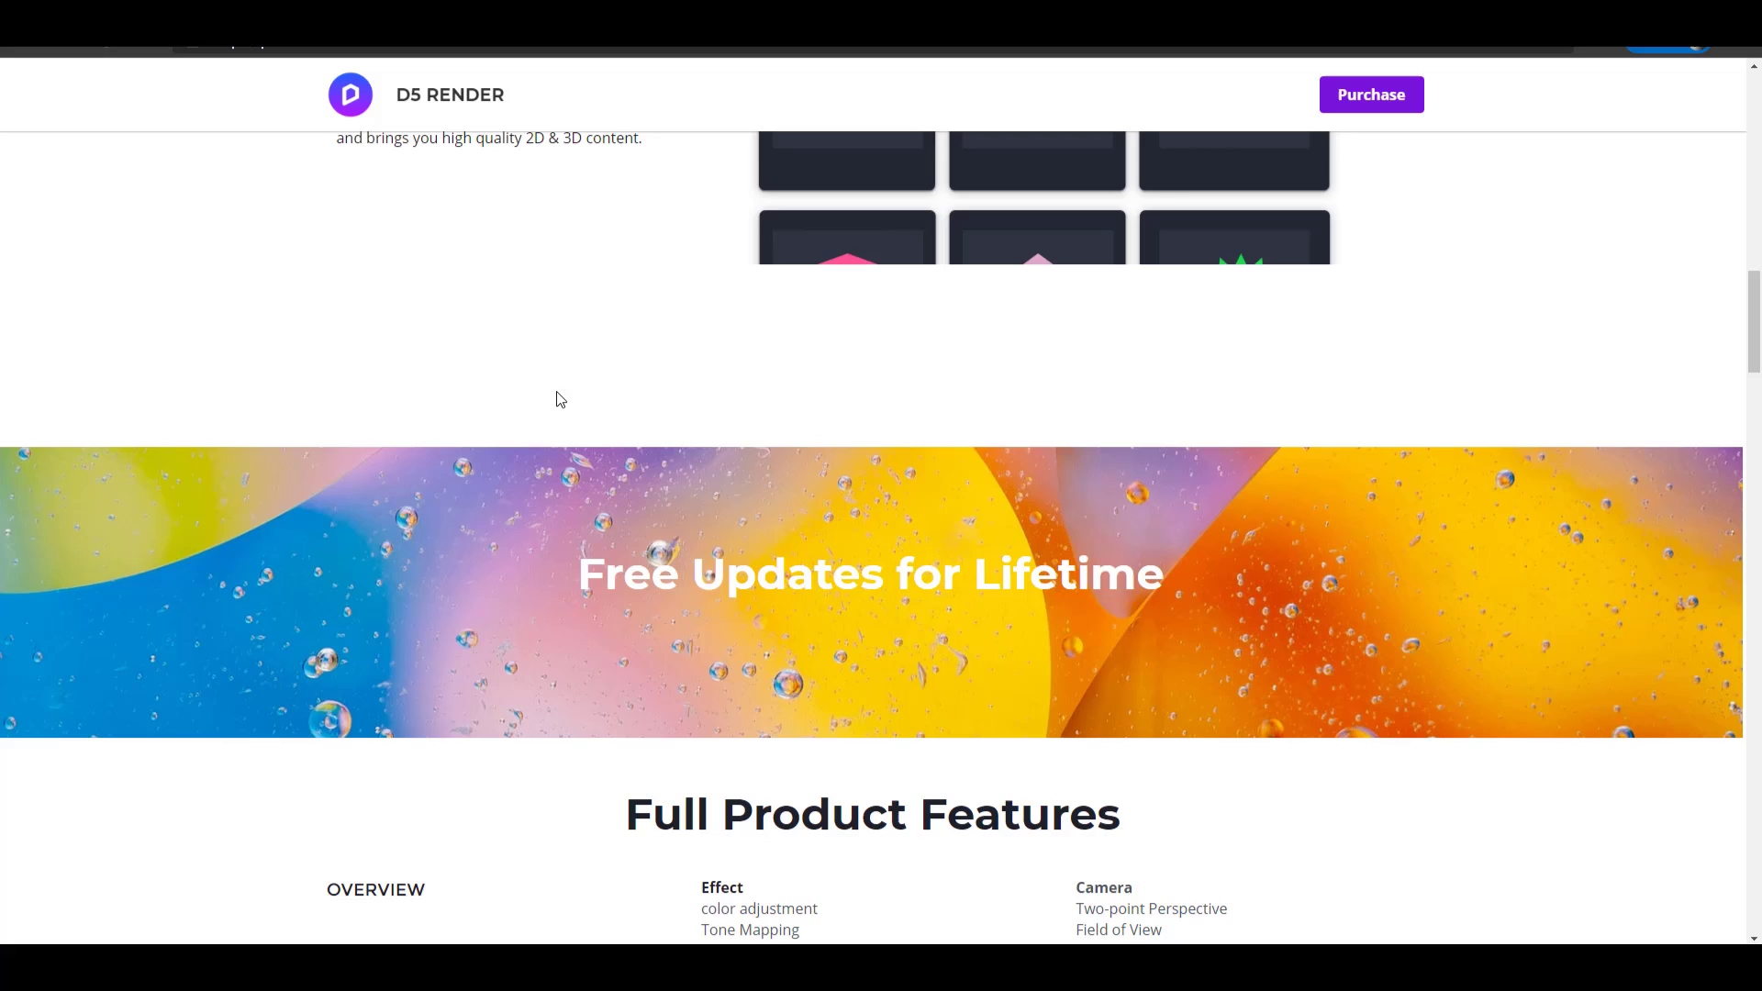
pyautogui.scroll(10, 955, 547)
pyautogui.scroll(-10, 956, 548)
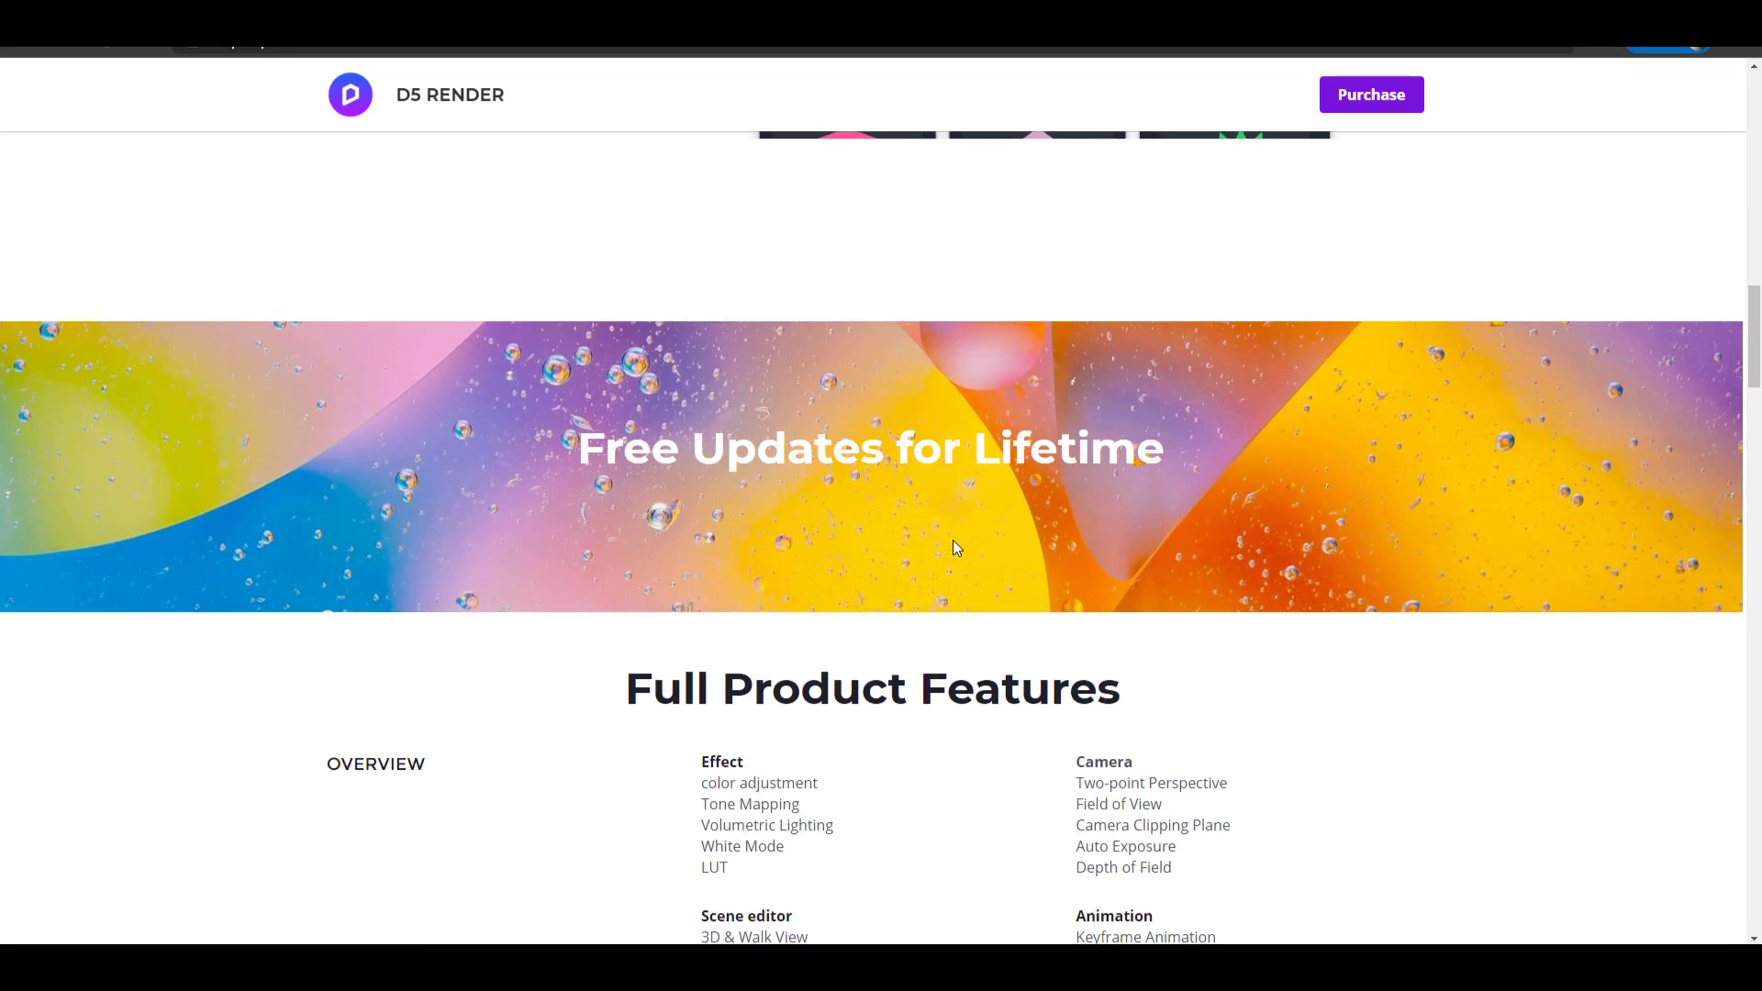
pyautogui.scroll(14, 955, 548)
pyautogui.scroll(2, 954, 544)
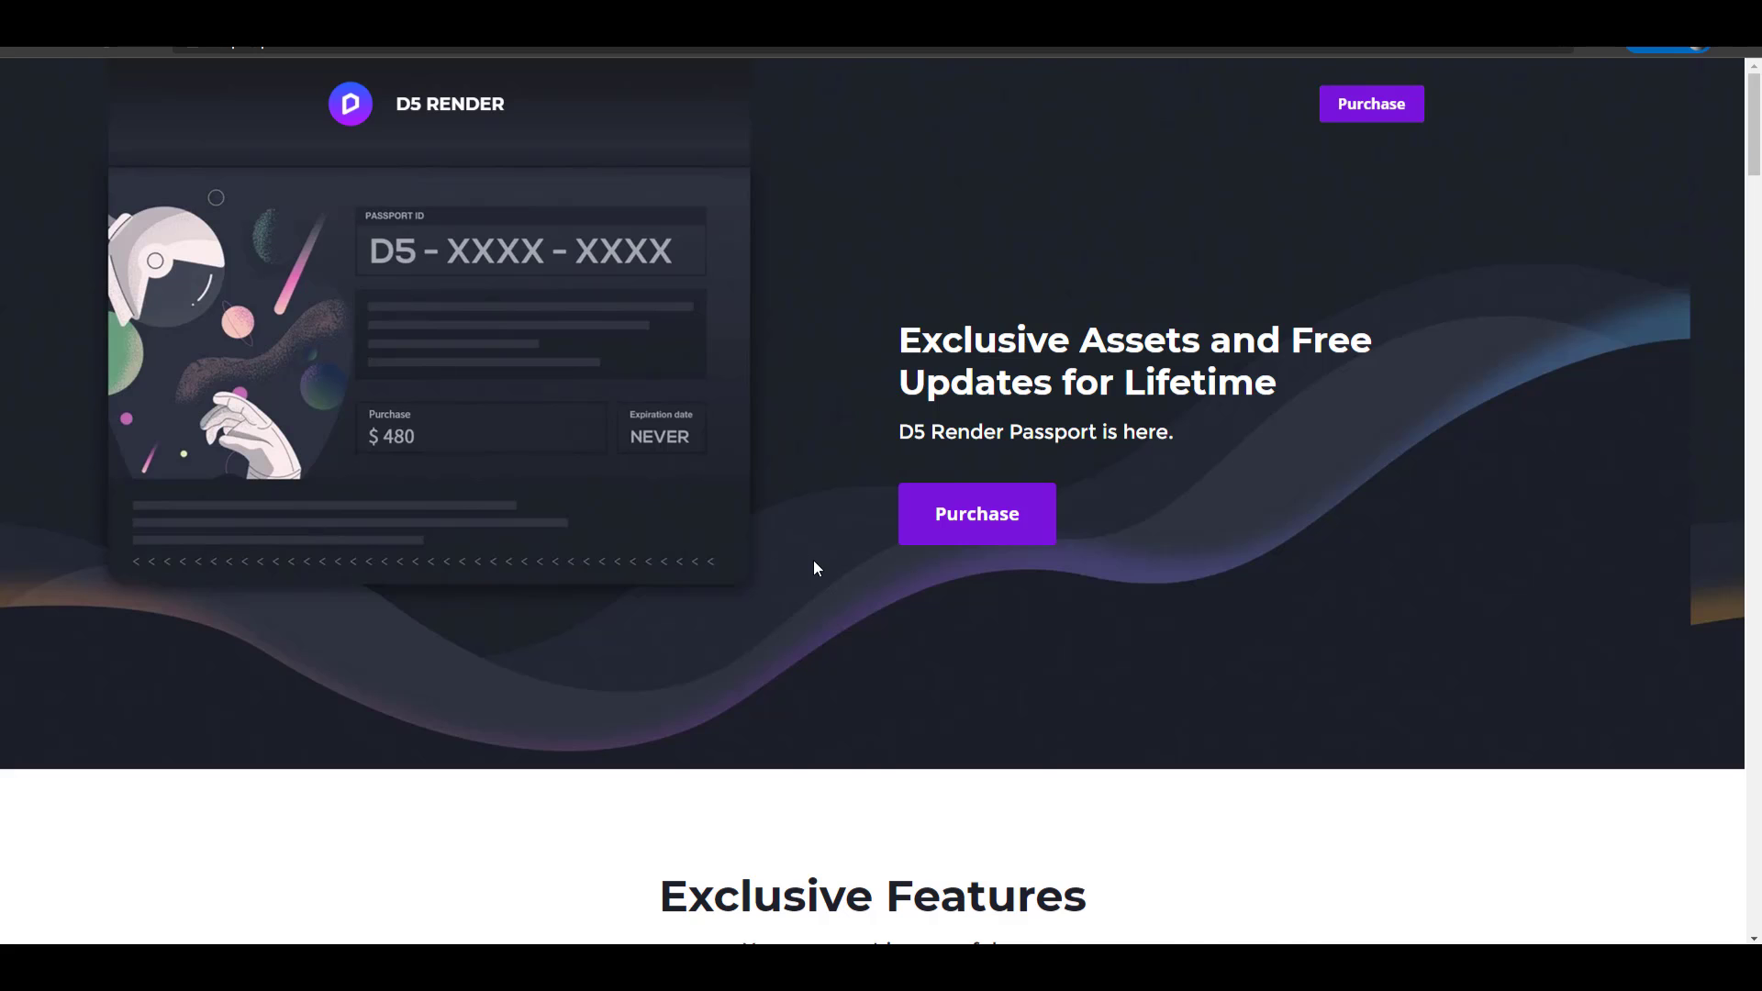
pyautogui.scroll(-7, 815, 567)
pyautogui.scroll(5, 818, 570)
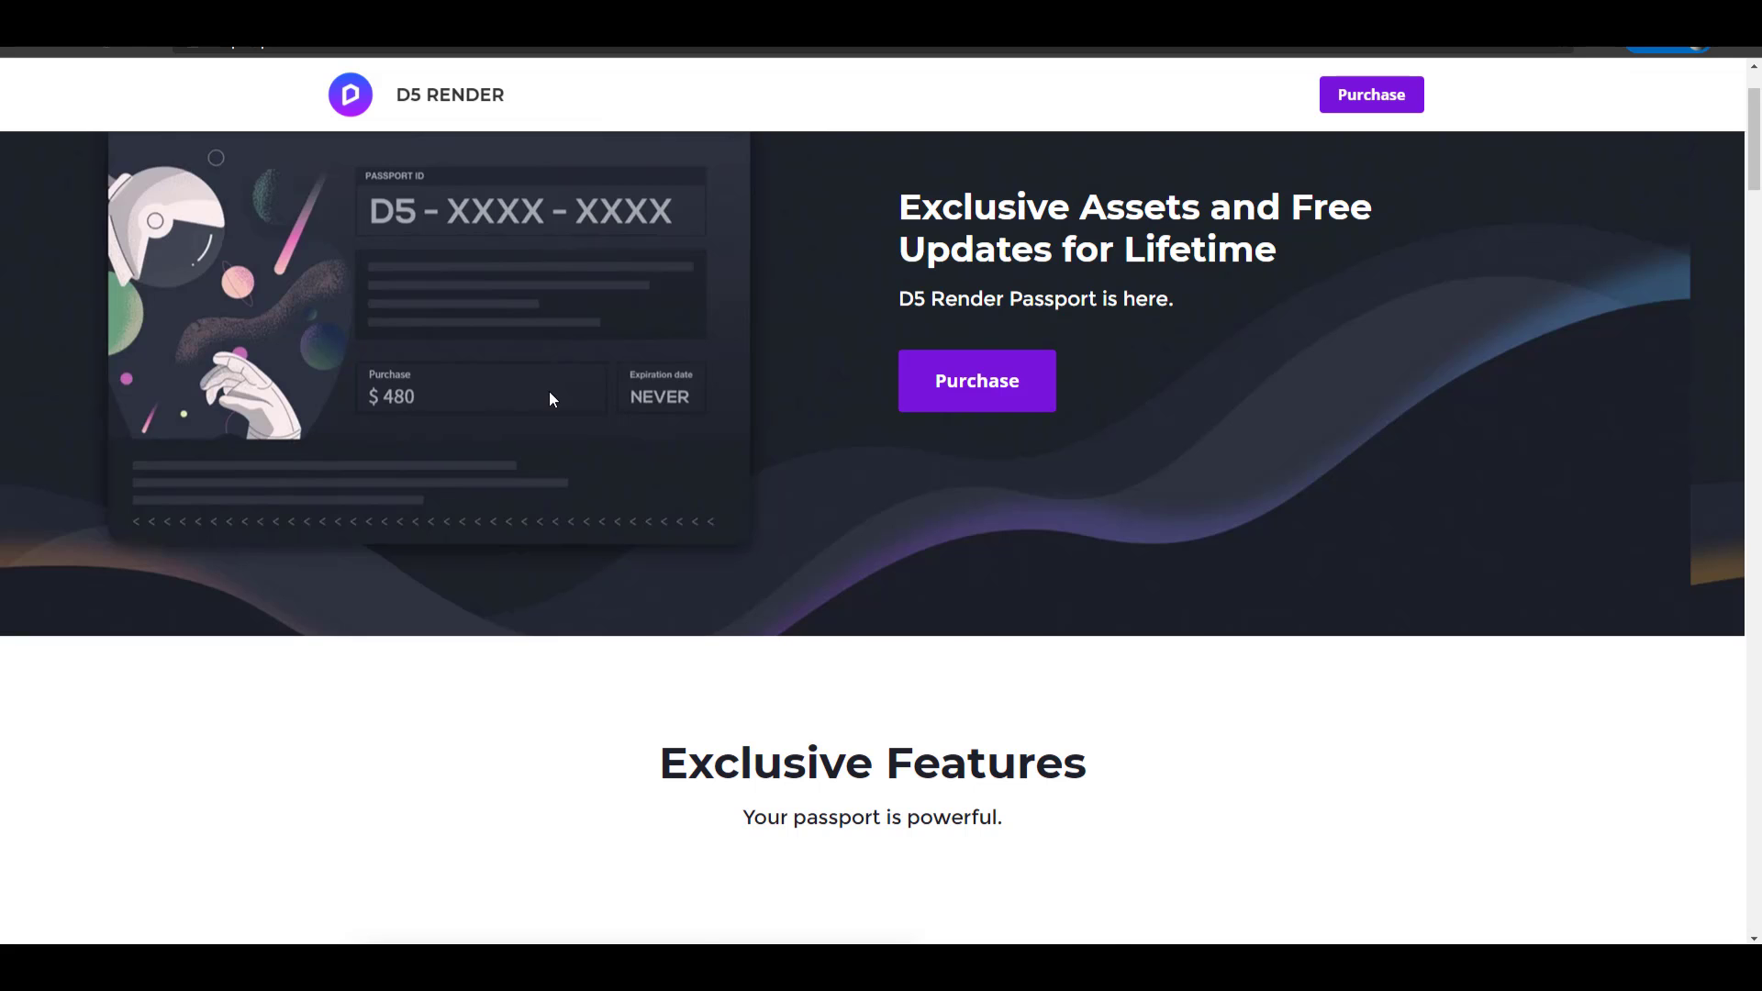
pyautogui.scroll(-10, 565, 397)
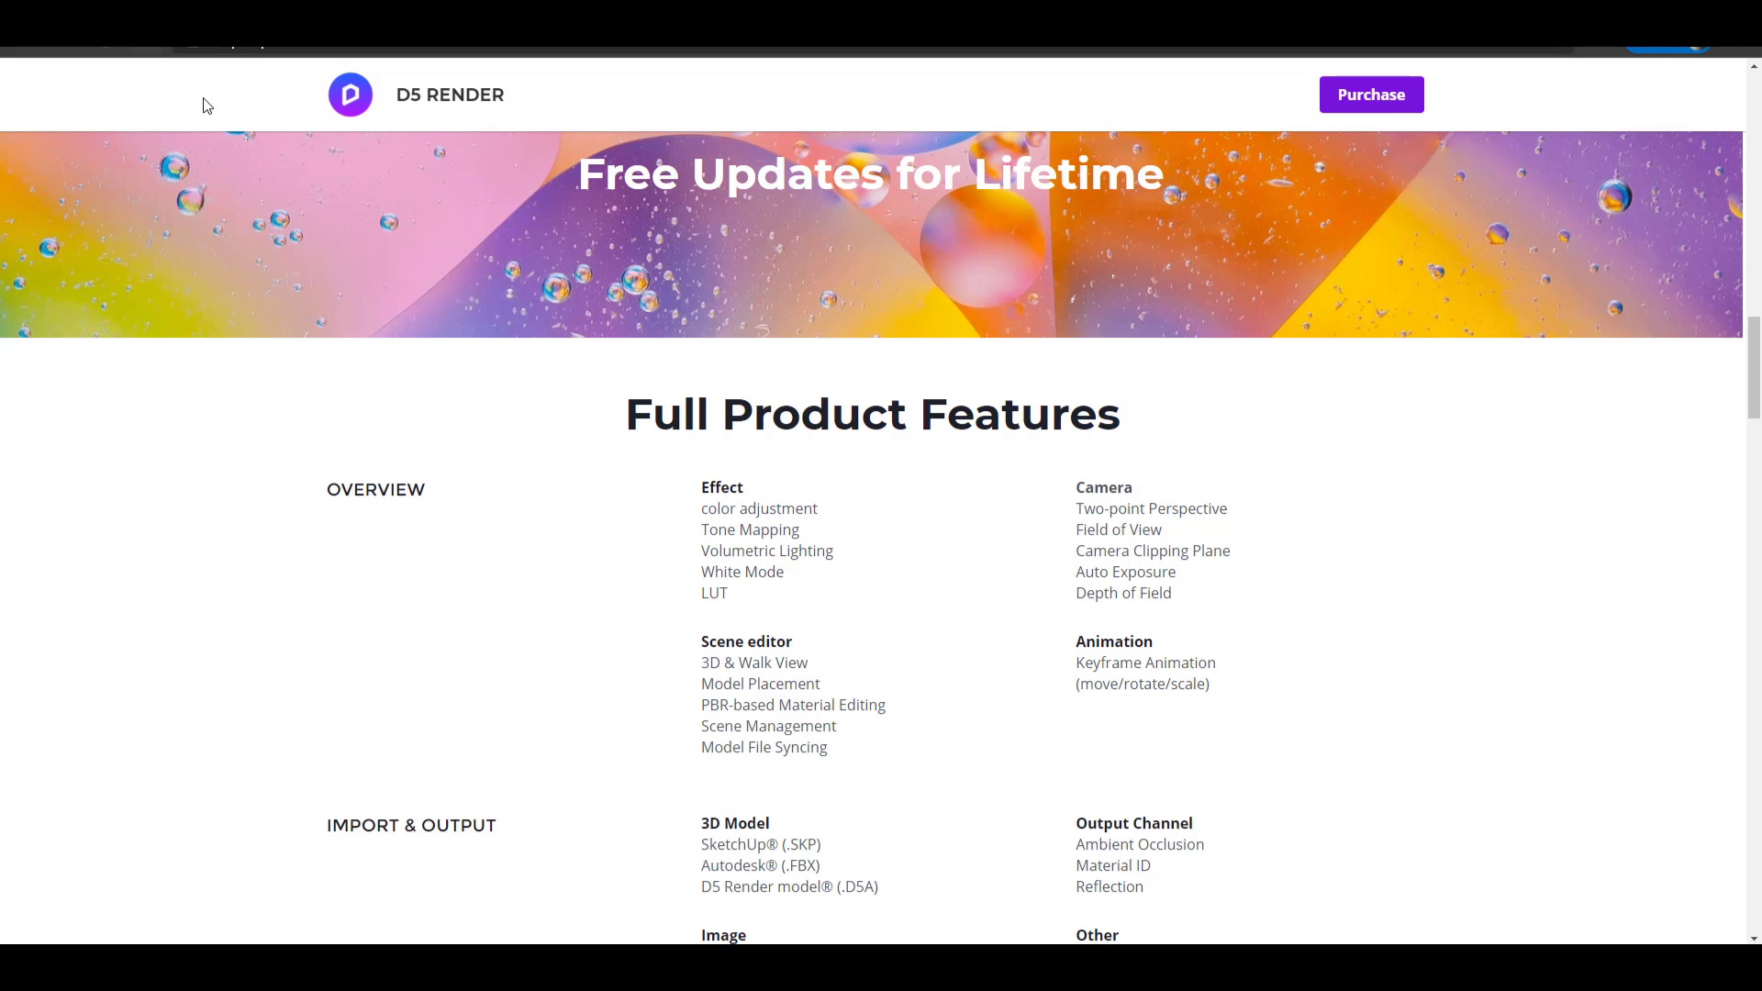
pyautogui.scroll(-15, 889, 582)
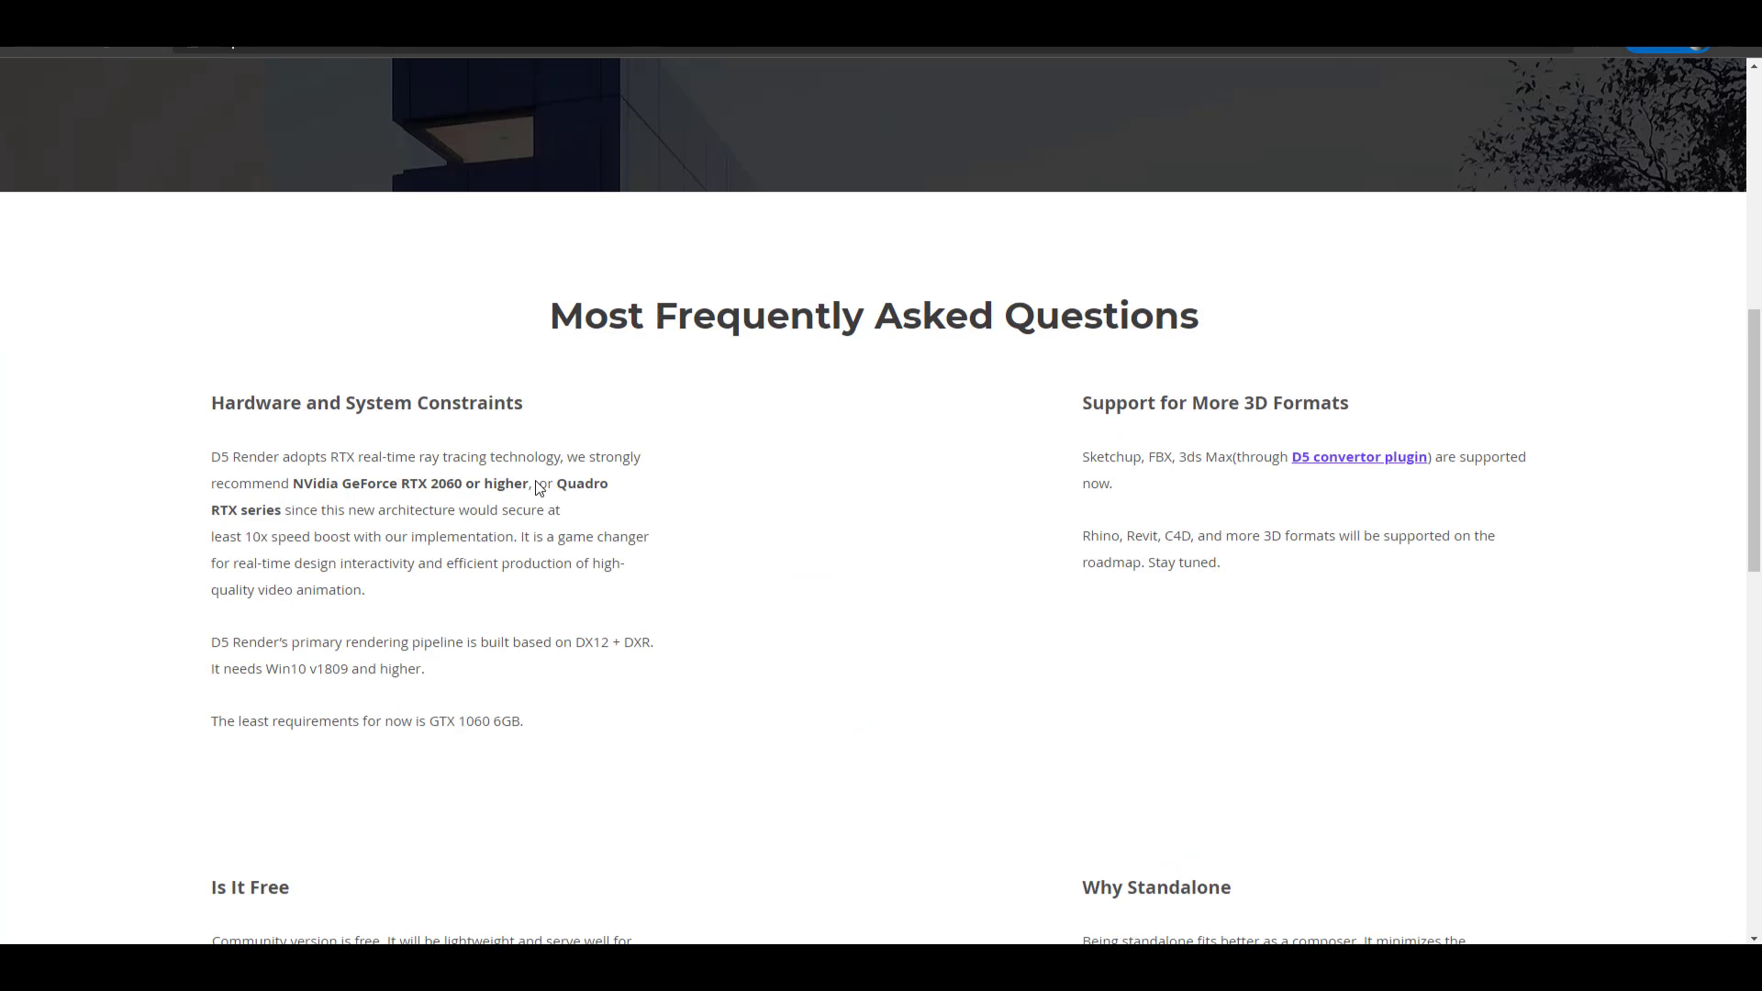
pyautogui.scroll(-2, 888, 631)
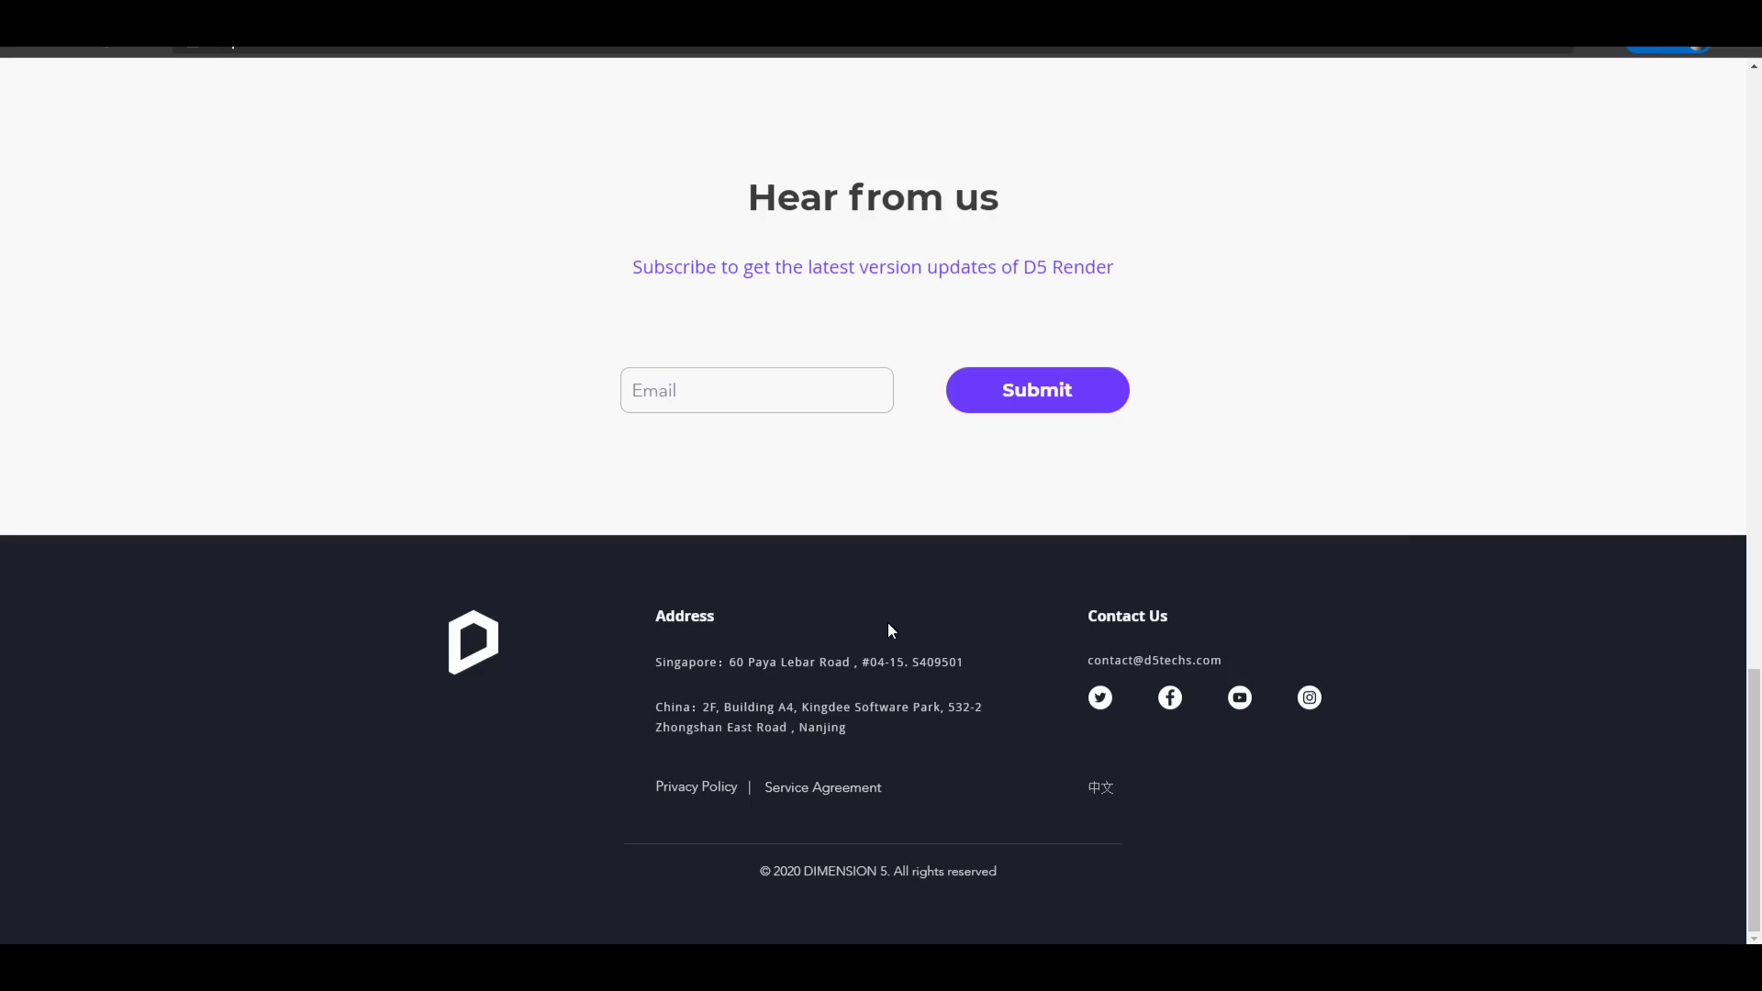
pyautogui.scroll(20, 1386, 528)
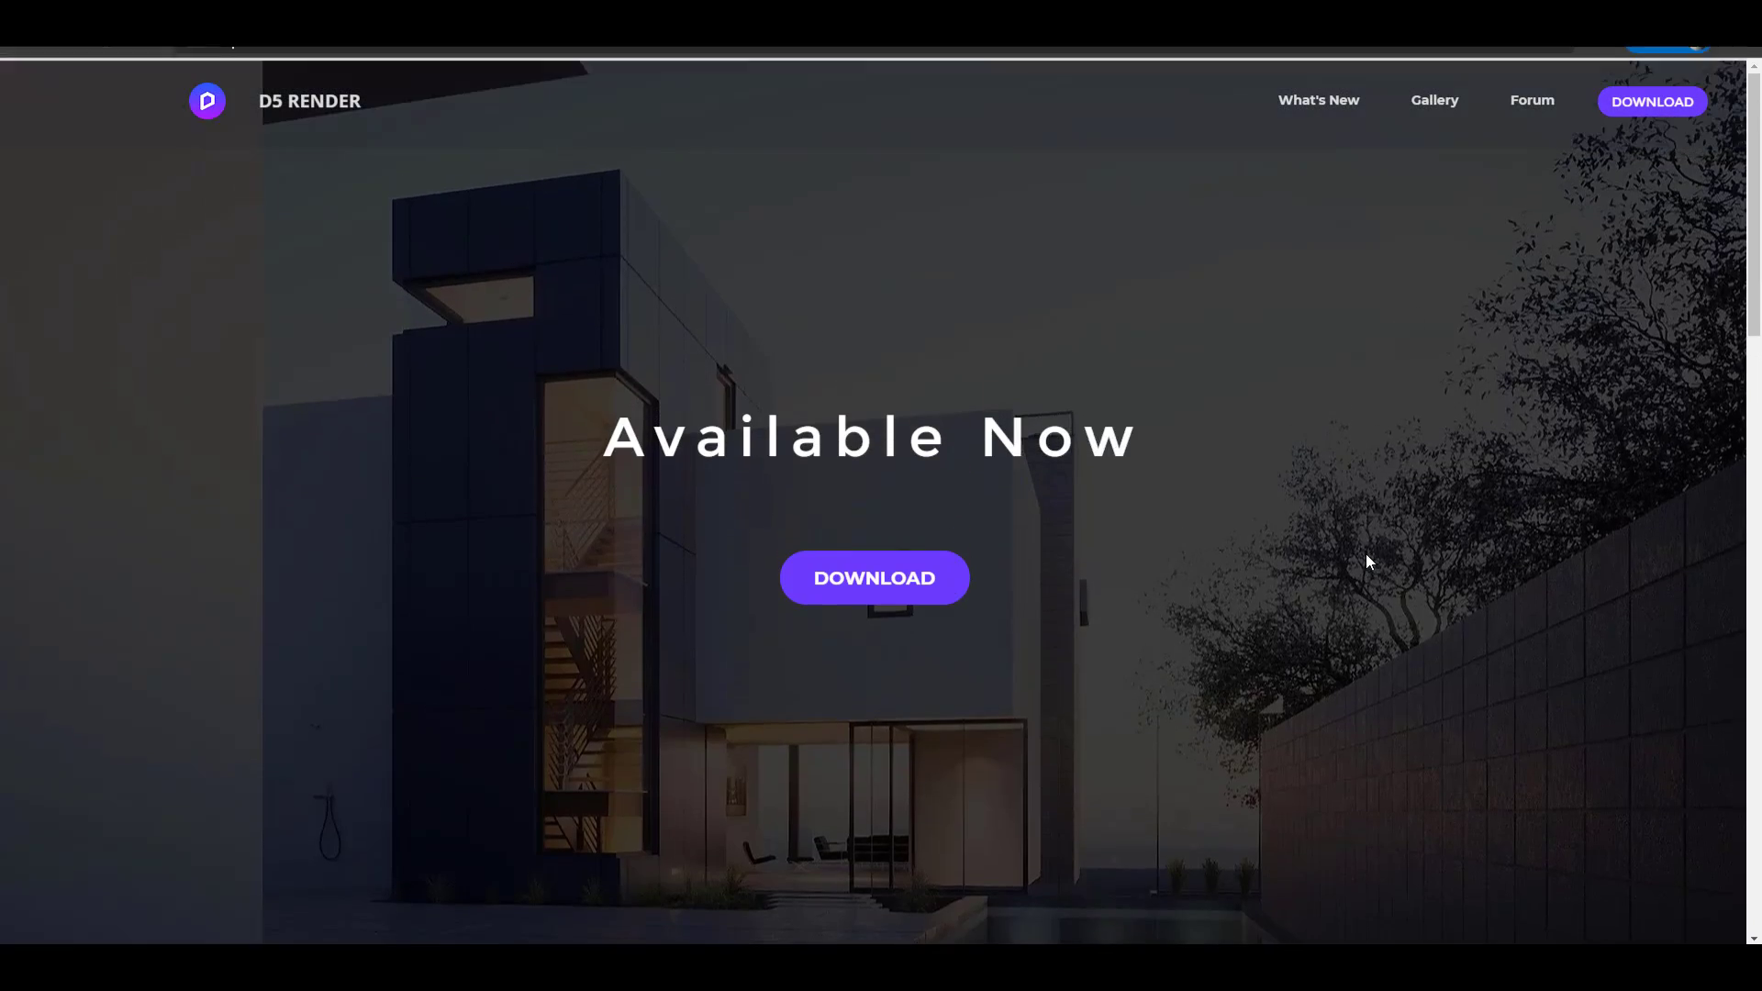
# - Scroll to the FAQ listing hardware needs like an RTX 2060 and supported SketchUp, FBX, 3ds Max
pyautogui.scroll(-2, 1303, 573)
pyautogui.scroll(-18, 1274, 588)
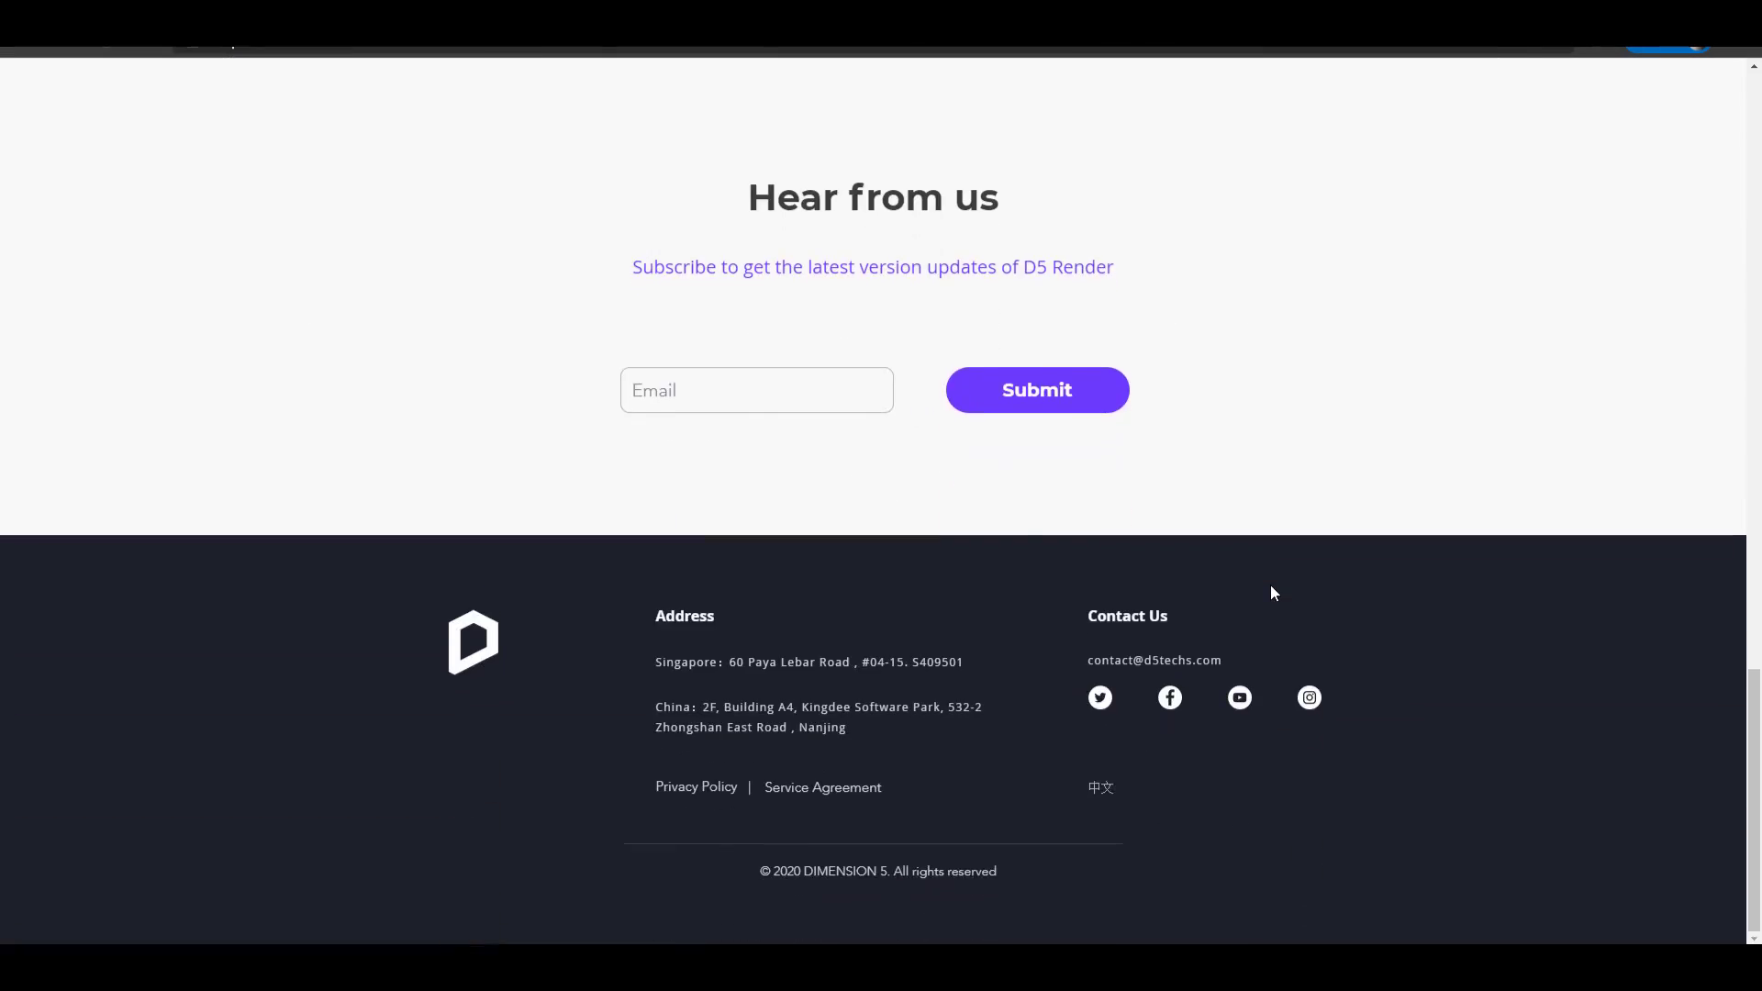
pyautogui.scroll(5, 1274, 592)
pyautogui.scroll(6, 1274, 592)
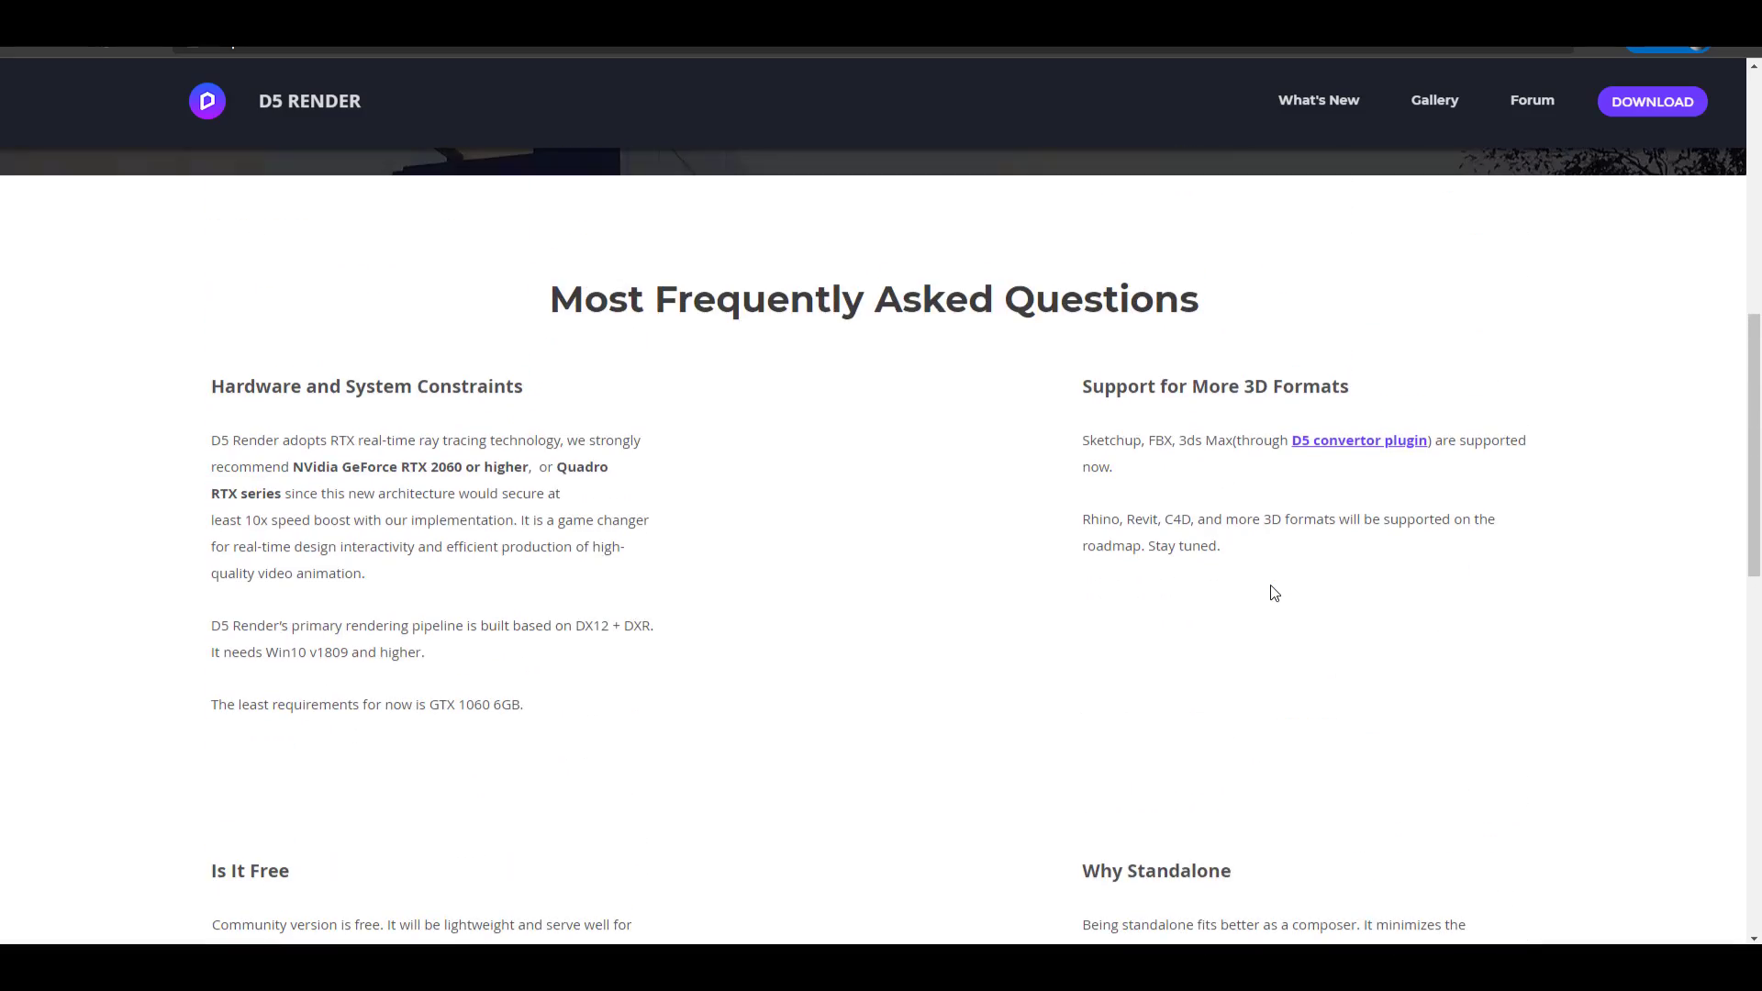